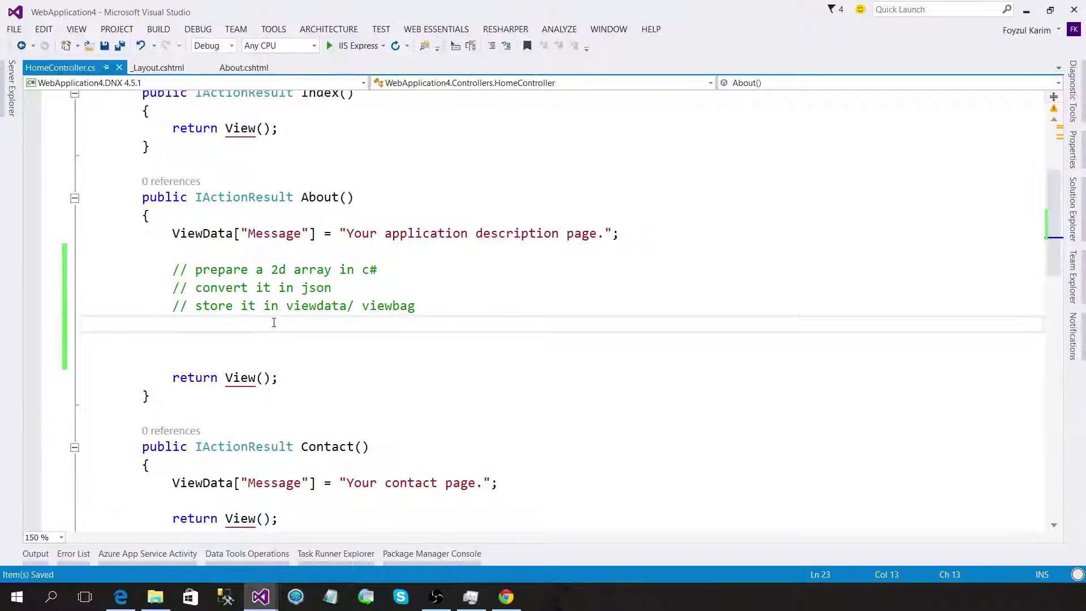
Open an empty line below the '// prepare a 2d array in c#' comment in About().
{"action": "key", "text": "Up"}
{"action": "key", "text": "Up"}
{"action": "key", "text": "Up"}
{"action": "key", "text": "End"}
{"action": "key", "text": "Return"}
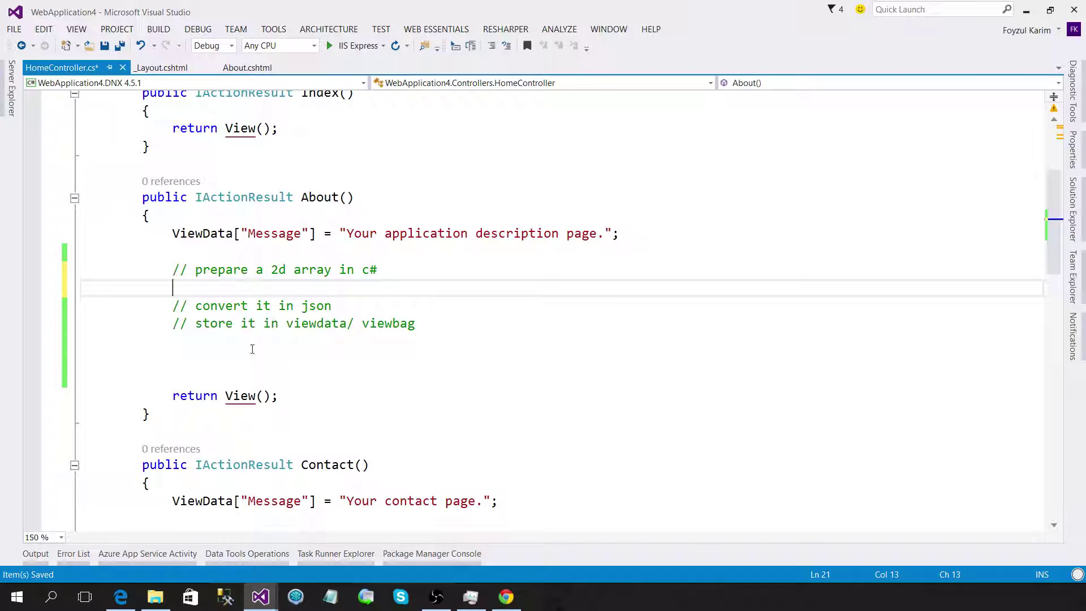
Review the Work, Eat, Test, Watch TV and Sleep chart rows in About.cshtml, then return to HomeController.cs.
{"action": "key", "text": "ctrl+Tab"}
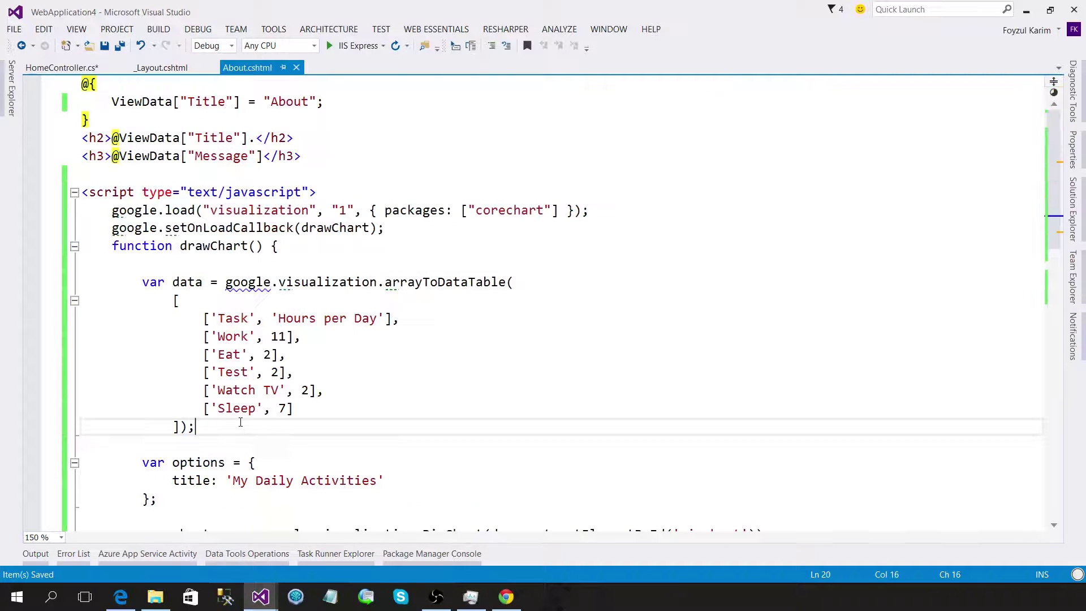
{"action": "left_click", "coordinate": [210, 335]}
{"action": "left_click_drag", "start_coordinate": [209, 336], "coordinate": [257, 337]}
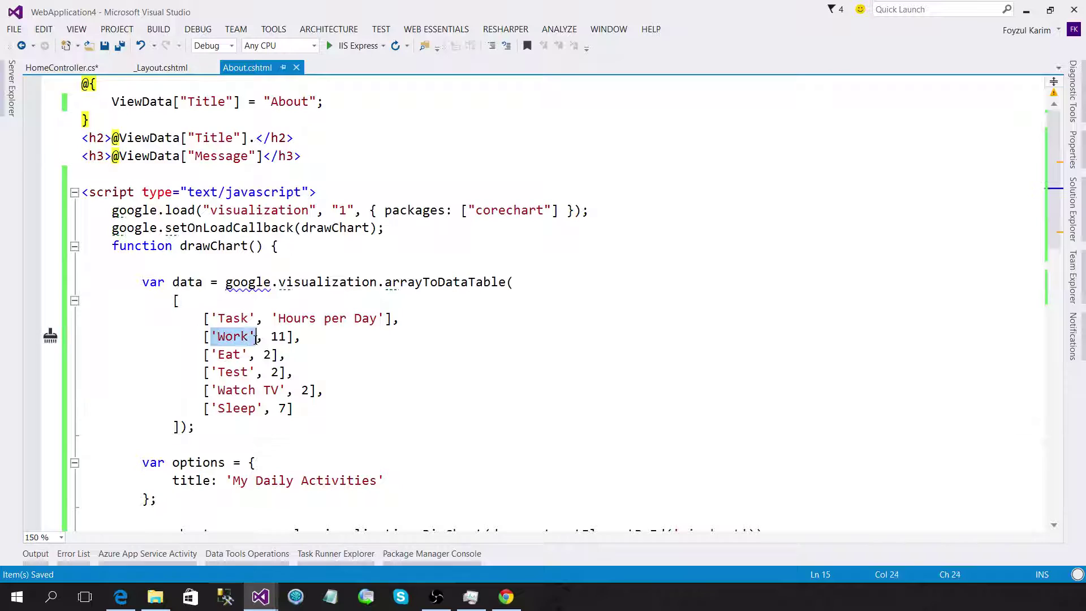
{"action": "left_click_drag", "start_coordinate": [188, 355], "coordinate": [287, 355]}
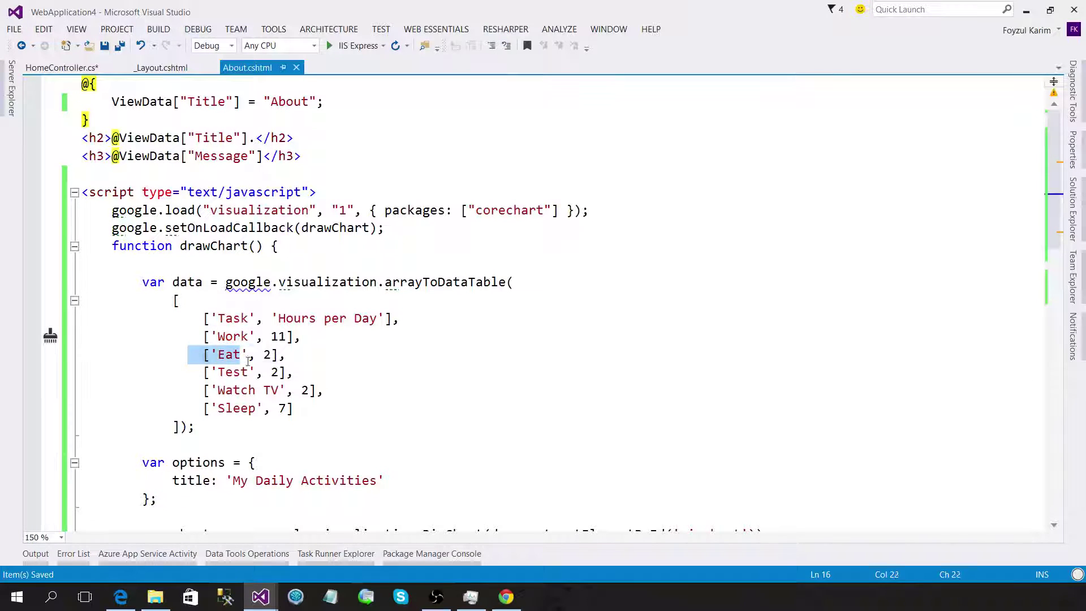
{"action": "left_click", "coordinate": [217, 372]}
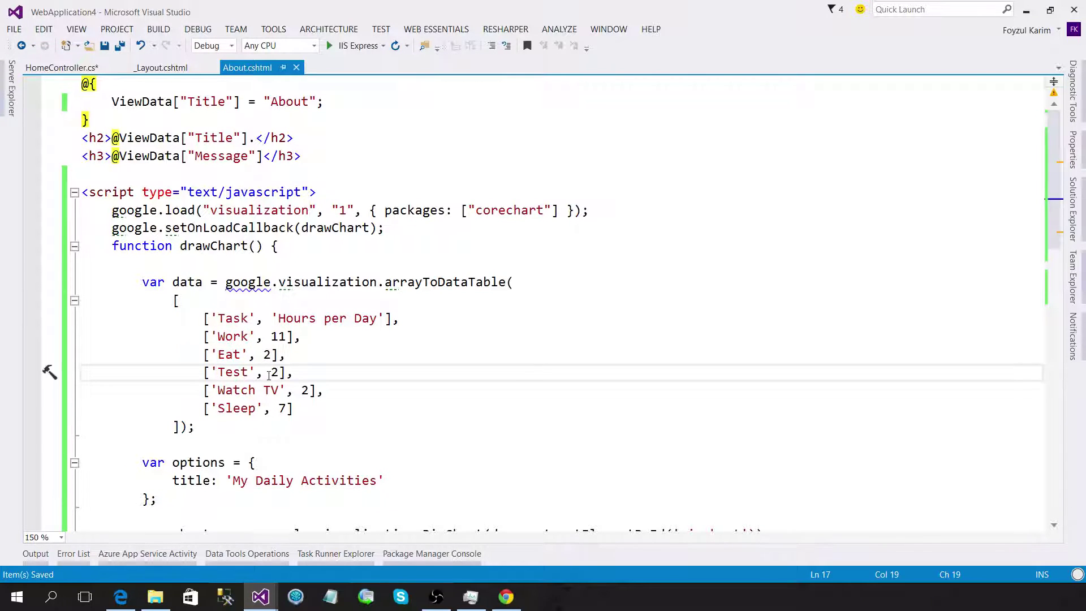
{"action": "left_click", "coordinate": [217, 389]}
{"action": "left_click", "coordinate": [301, 390]}
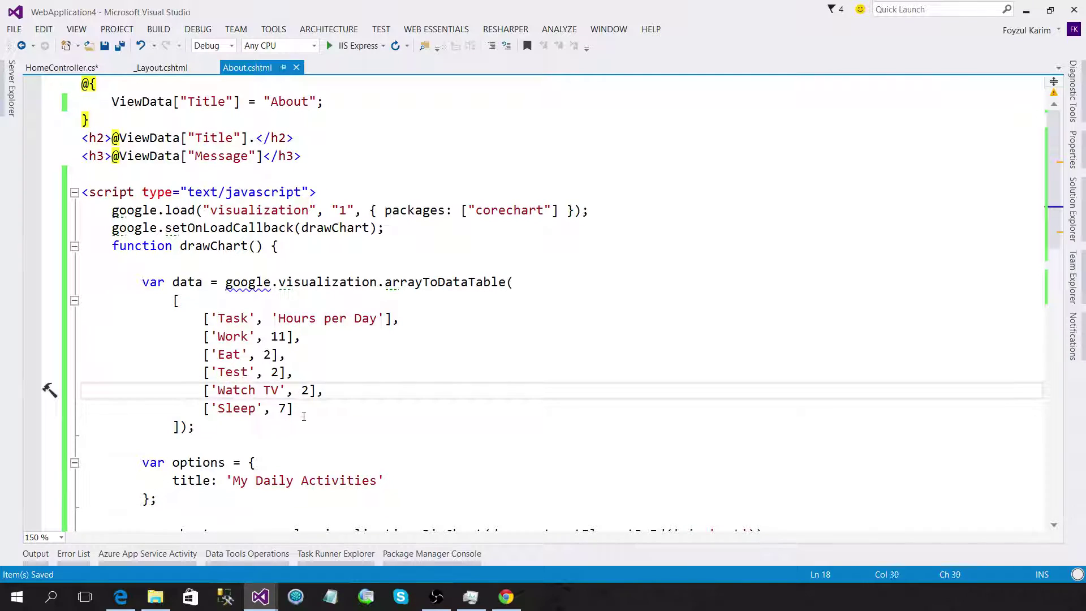
{"action": "left_click", "coordinate": [303, 415]}
{"action": "key", "text": "ctrl+Tab"}
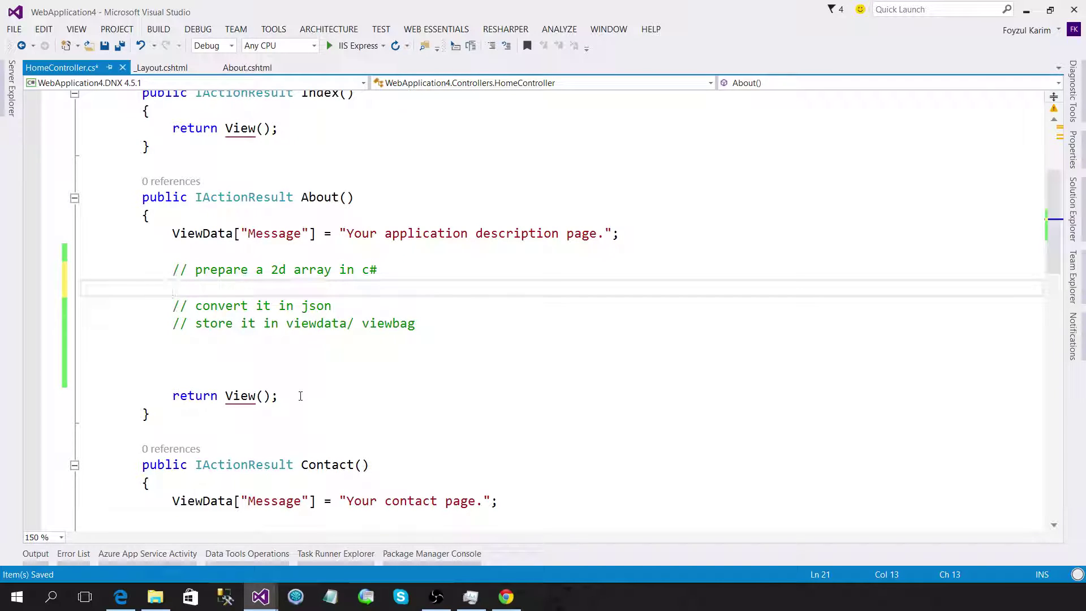
{"action": "type", "text": "new "}
{"action": "type", "text": "ArrayLi"}
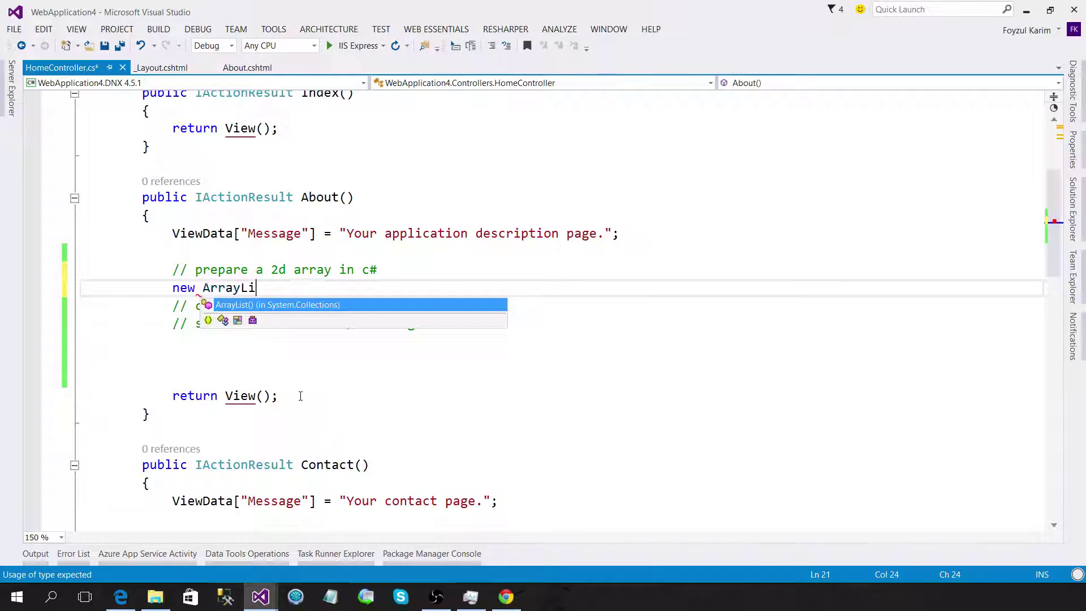
Declare a new ArrayList variable named data1 via ReSharper's introduce-variable fix.
{"action": "key", "text": "Escape"}
{"action": "type", "text": "st()"}
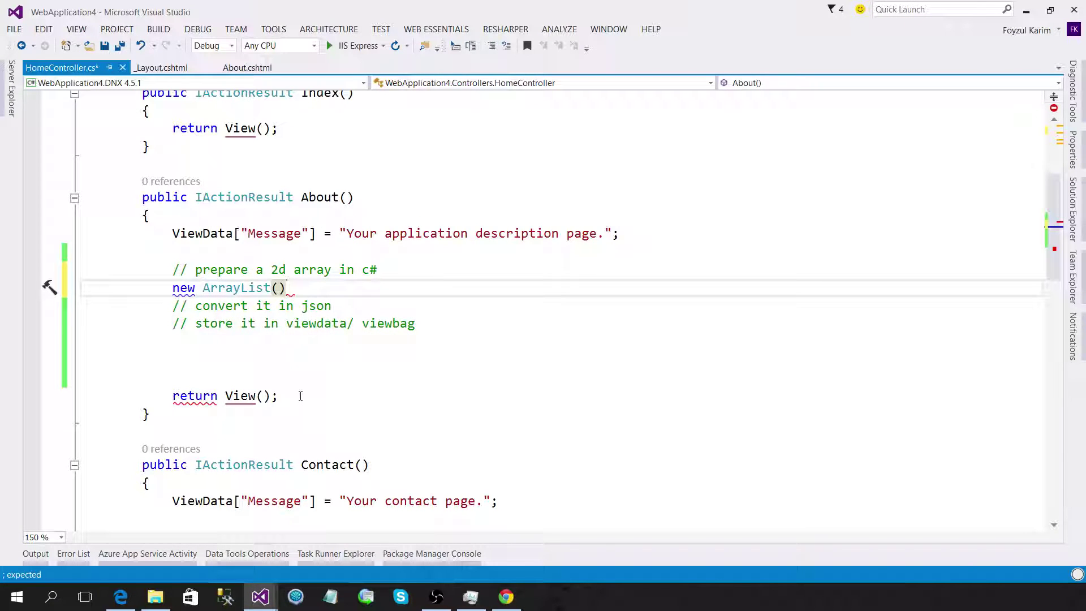
{"action": "type", "text": ";"}
{"action": "key", "text": "alt+Return"}
{"action": "key", "text": "Return"}
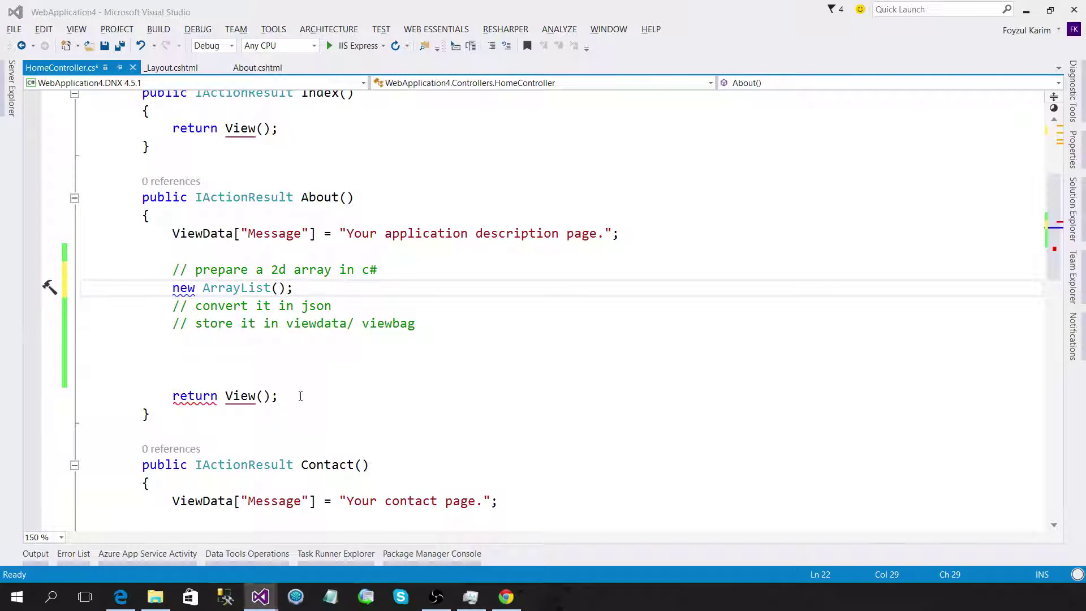
{"action": "key", "text": "Up"}
{"action": "key", "text": "Return"}
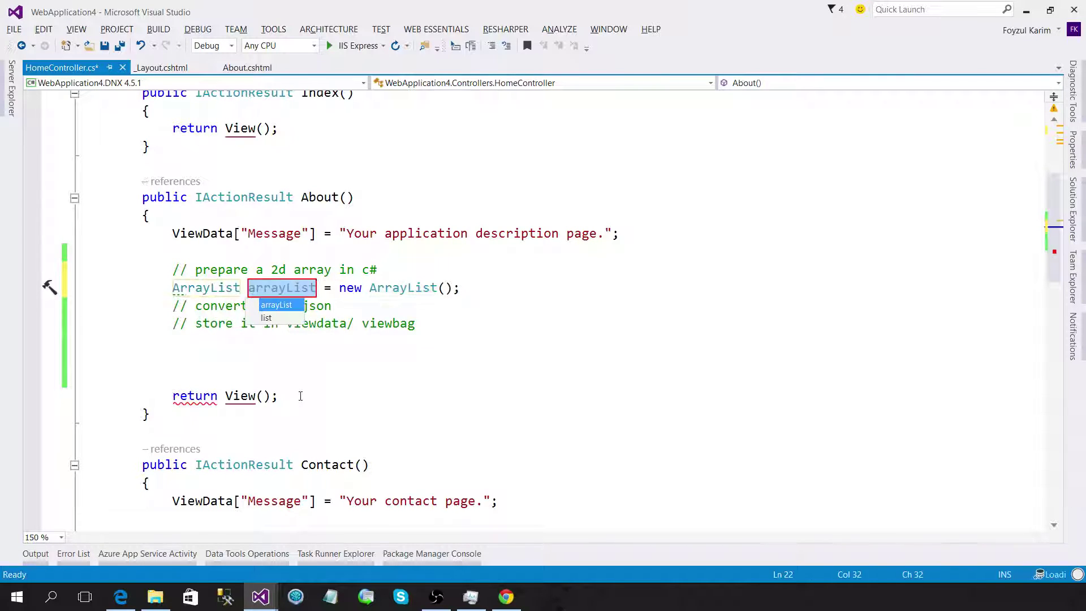
{"action": "type", "text": "data1"}
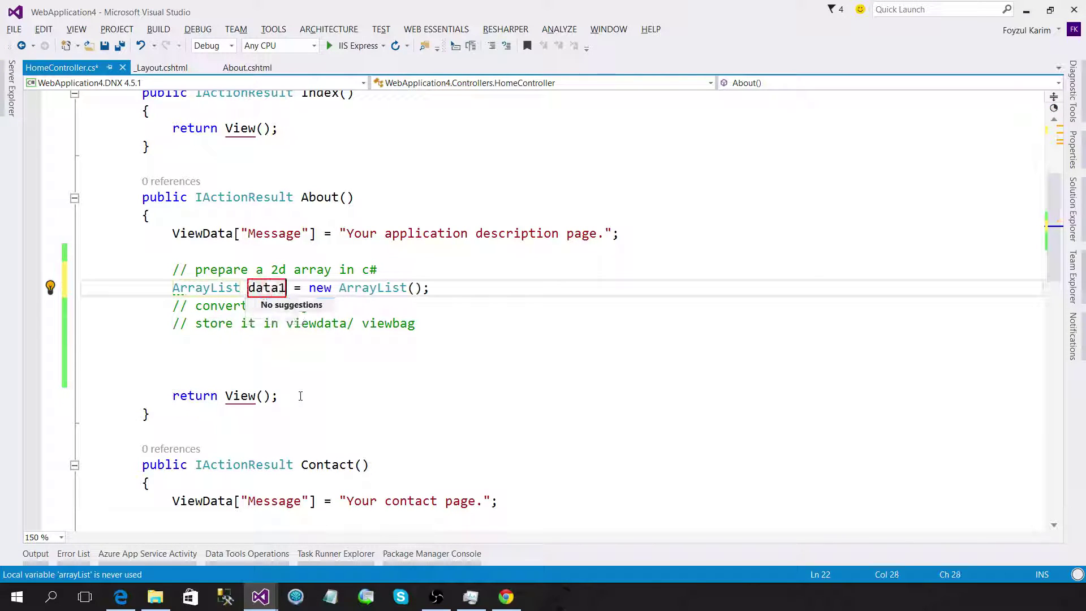
{"action": "key", "text": "Return"}
{"action": "key", "text": "Return"}
{"action": "type", "text": "dat"}
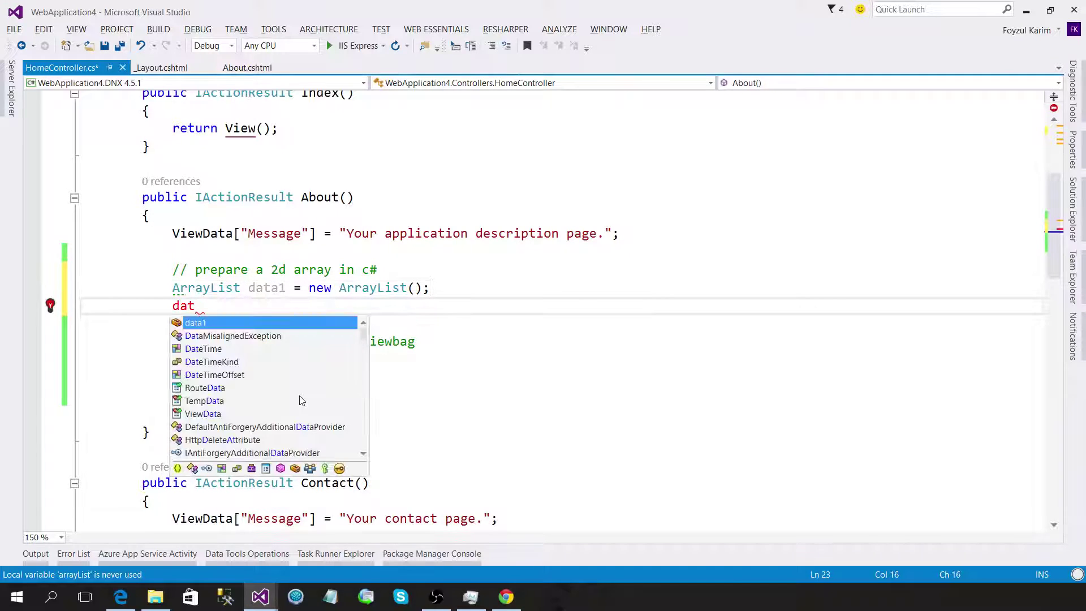
{"action": "type", "text": "a1.ad"}
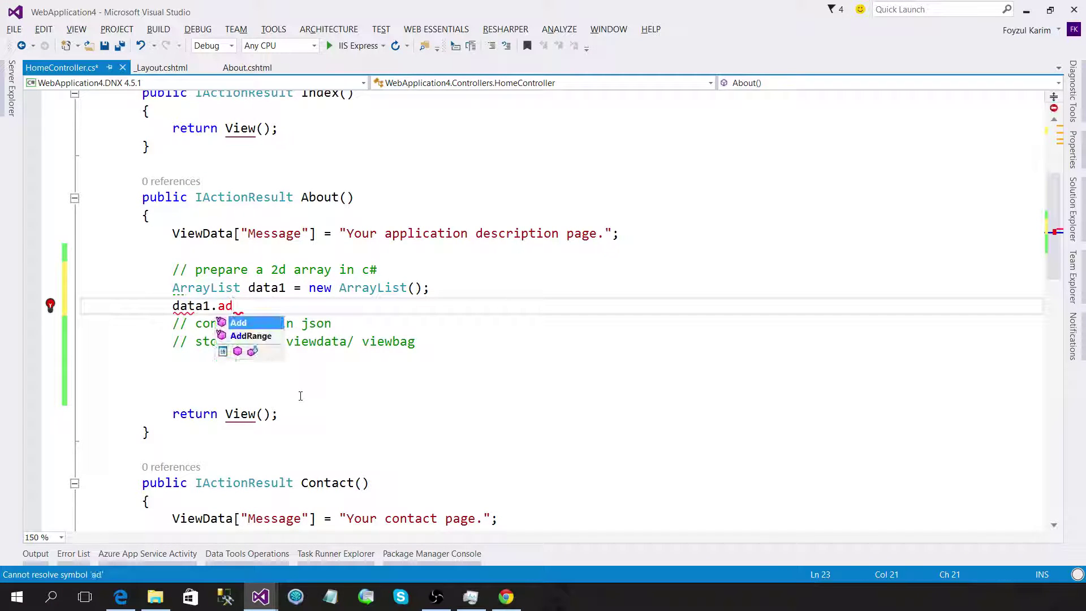
{"action": "type", "text": "("}
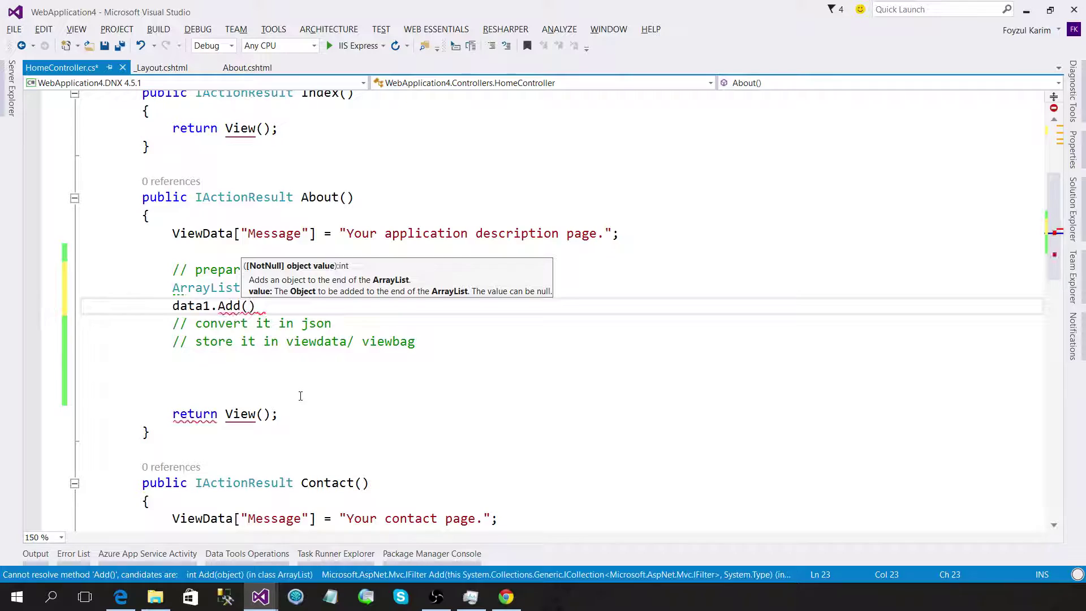
{"action": "type", "text": "\"Work"}
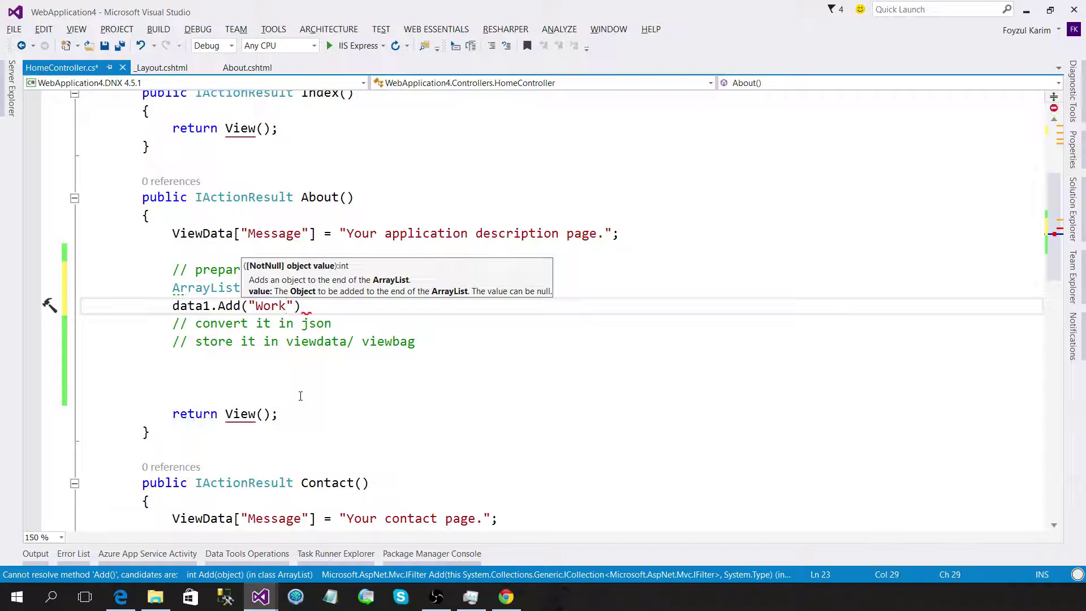
{"action": "type", "text": ")"}
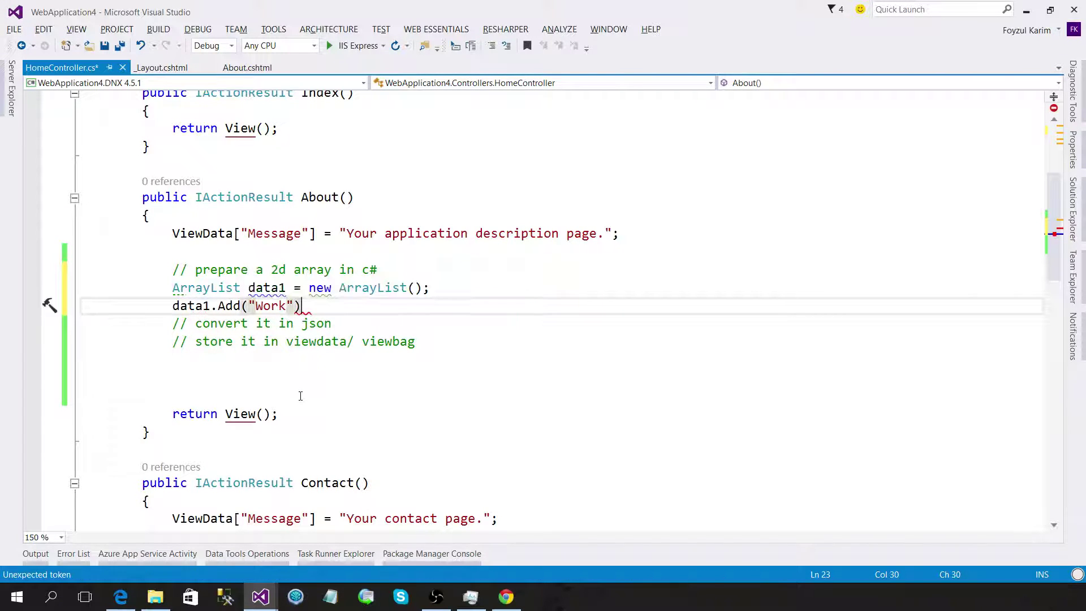
{"action": "type", "text": ";"}
Add "Work" and 2 to data1 with two Add calls.
{"action": "key", "text": "Return"}
{"action": "type", "text": "data"}
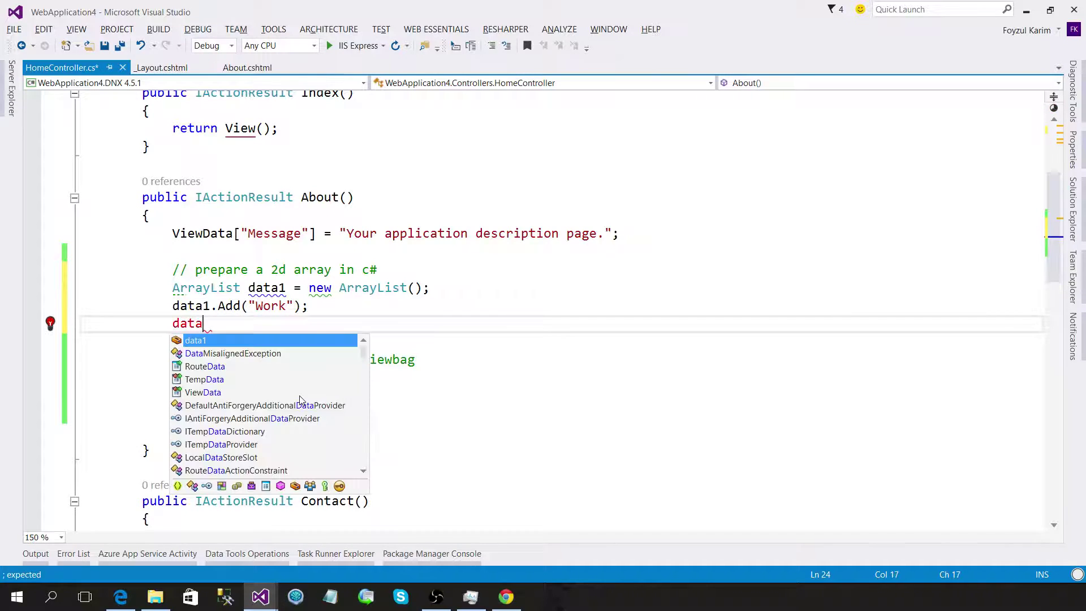
{"action": "key", "text": "Escape"}
{"action": "type", "text": "1.ad("}
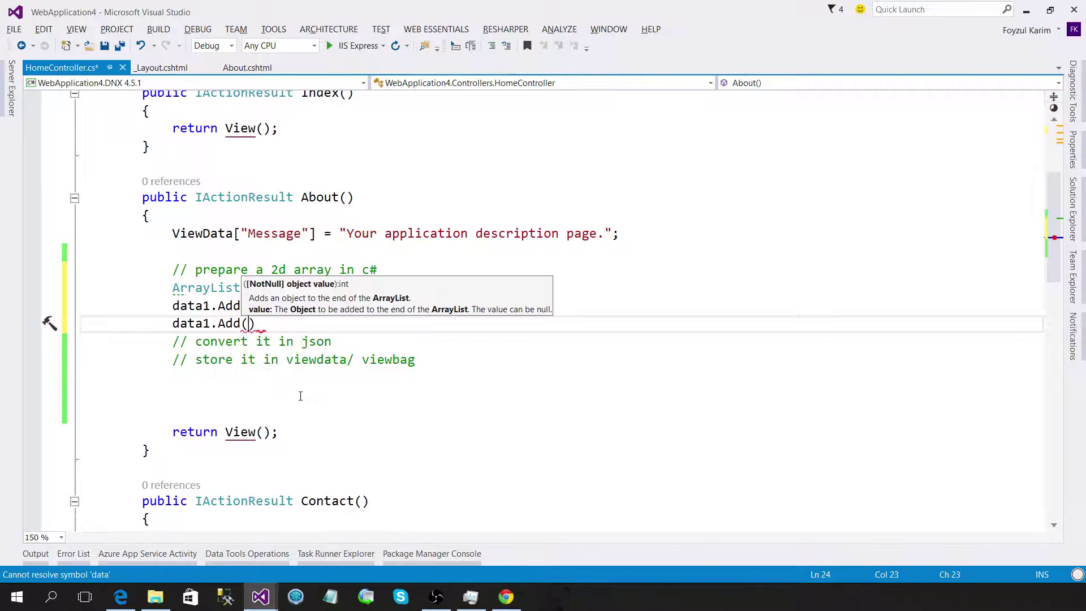
{"action": "type", "text": "2)"}
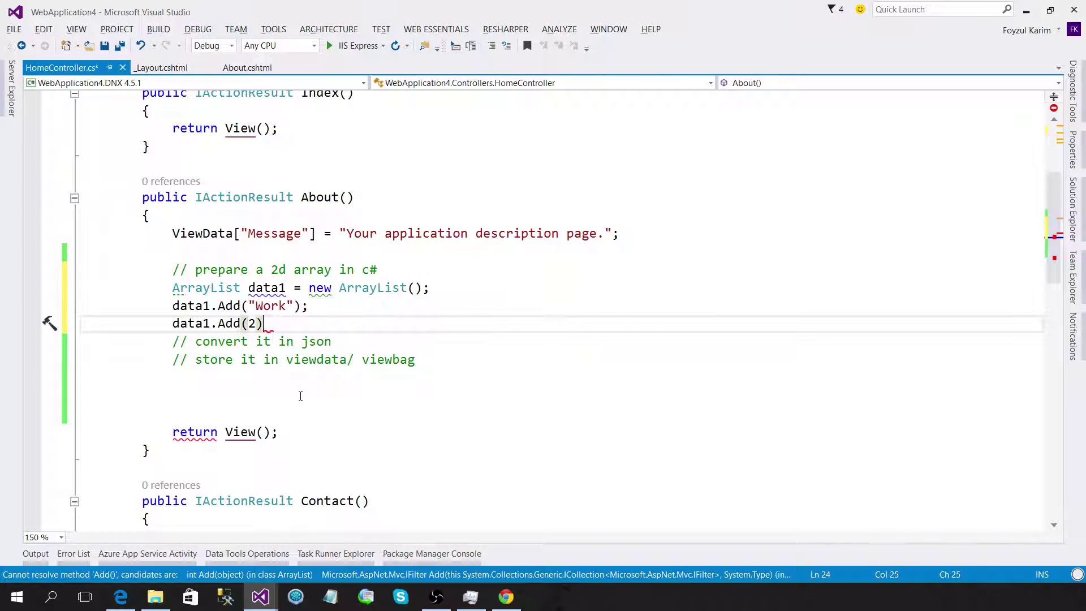
{"action": "type", "text": ";"}
{"action": "key", "text": "Return"}
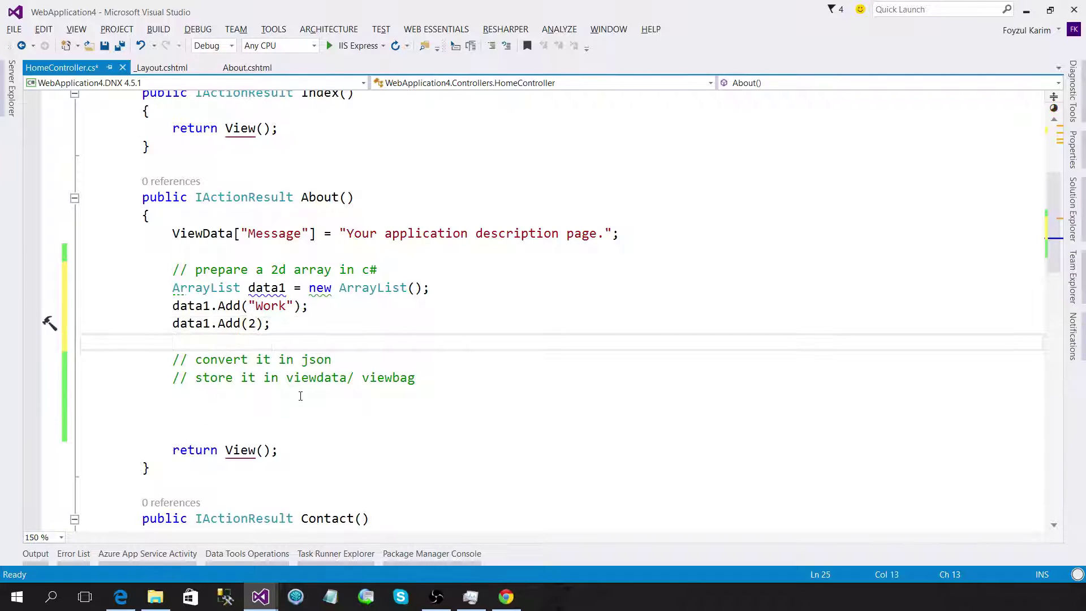
Merge data1's Add calls into an inline collection initializer and save.
{"action": "key", "text": "Up"}
{"action": "key", "text": "Up"}
{"action": "key", "text": "Up"}
{"action": "key", "text": "ctrl+s"}
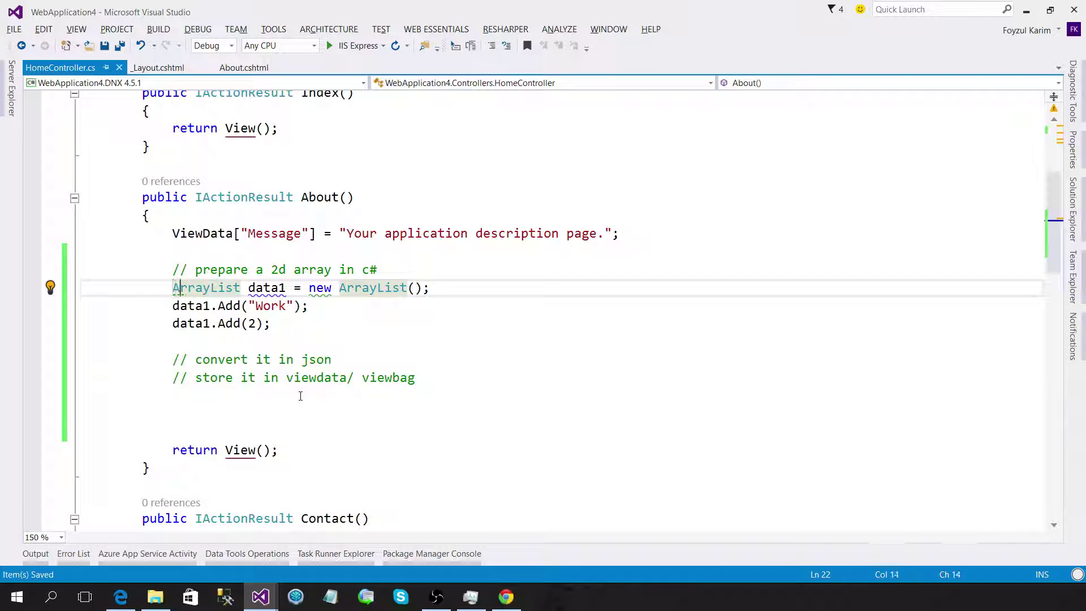
{"action": "key", "text": "ctrl+Right"}
{"action": "key", "text": "ctrl+Right"}
{"action": "key", "text": "ctrl+Right"}
{"action": "key", "text": "alt+Return"}
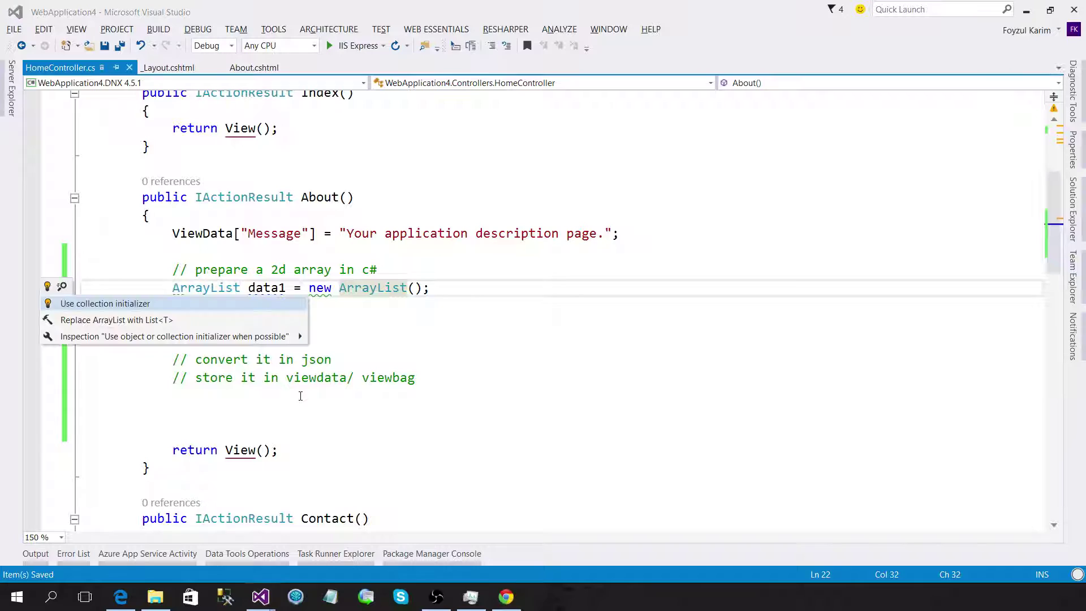
{"action": "key", "text": "Return"}
{"action": "key", "text": "End"}
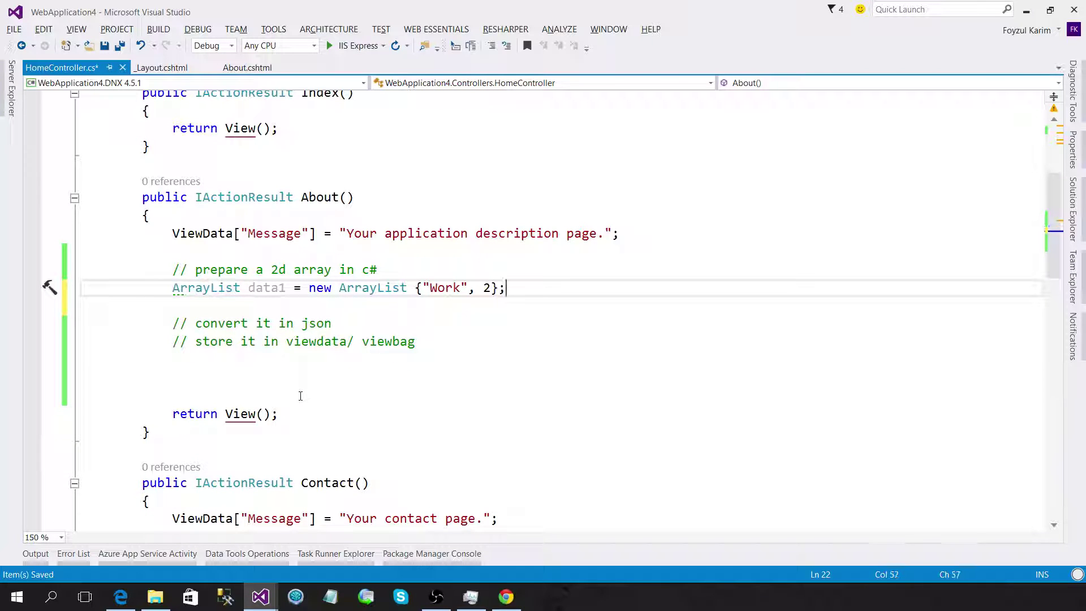
{"action": "key", "text": "ctrl+s"}
{"action": "key", "text": "Return"}
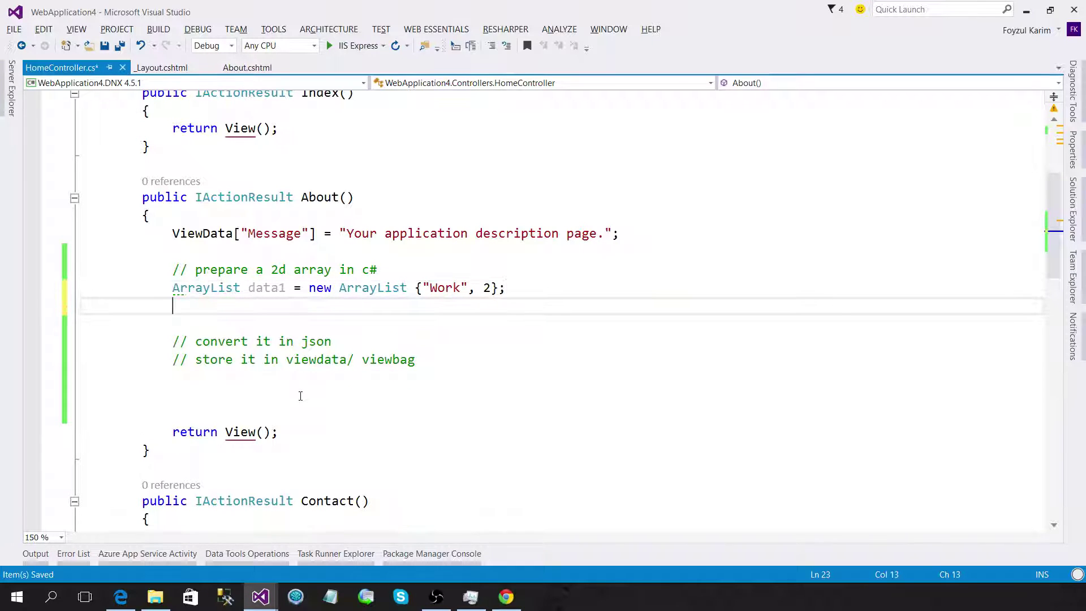
{"action": "key", "text": "ctrl+s"}
{"action": "key", "text": "Up"}
{"action": "key", "text": "shift+End"}
{"action": "key", "text": "End"}
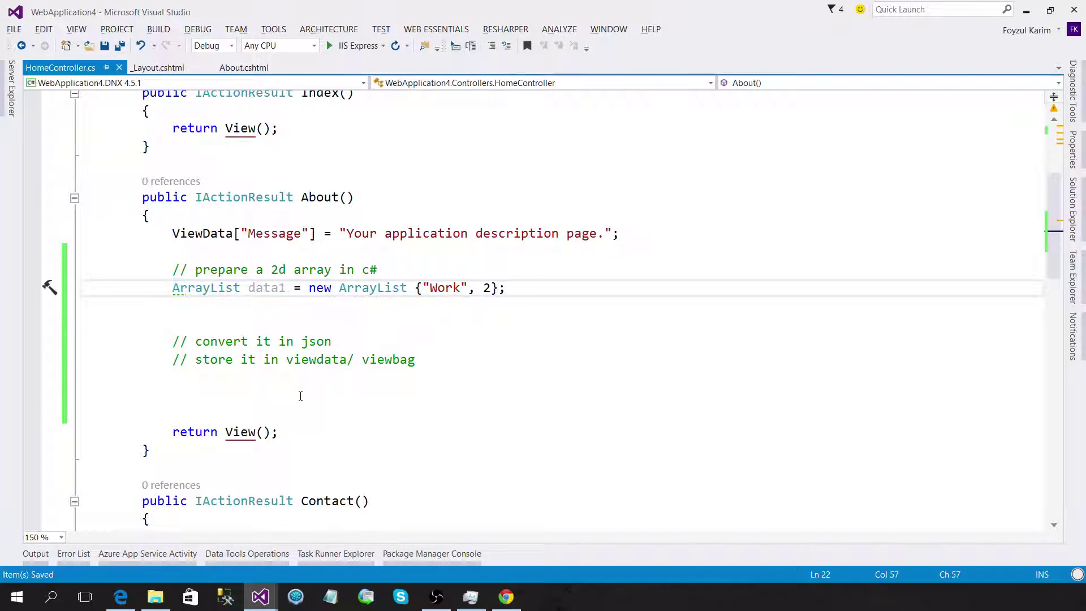
Duplicate the data1 declaration twice, renaming the copies data2 and data3, and save.
{"action": "key", "text": "ctrl+d"}
{"action": "key", "text": "ctrl+d"}
{"action": "key", "text": "ctrl+s"}
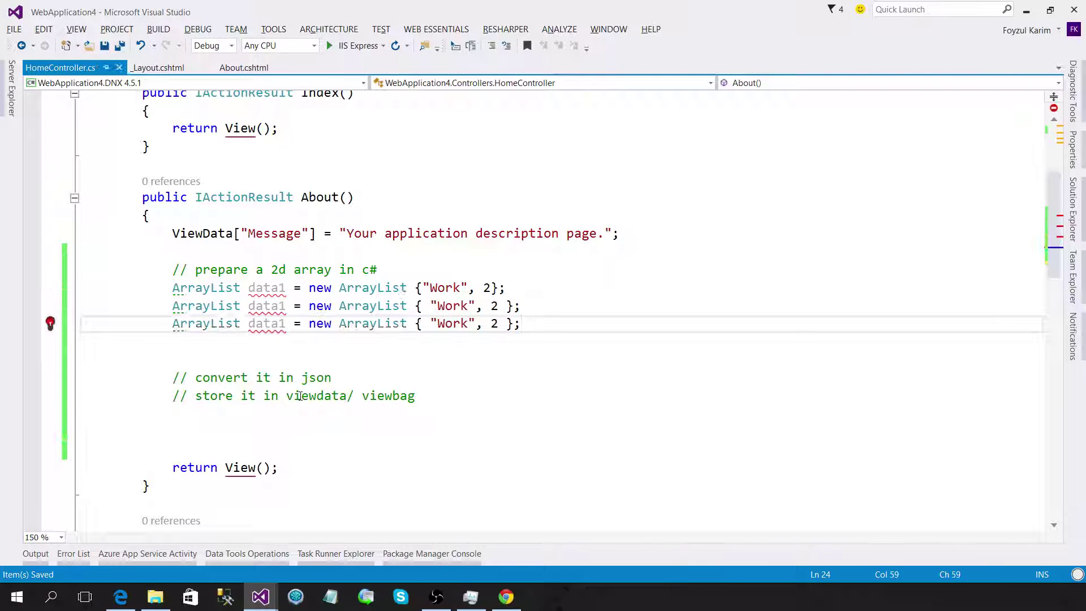
{"action": "double_click", "coordinate": [265, 306]}
{"action": "type", "text": "data2"}
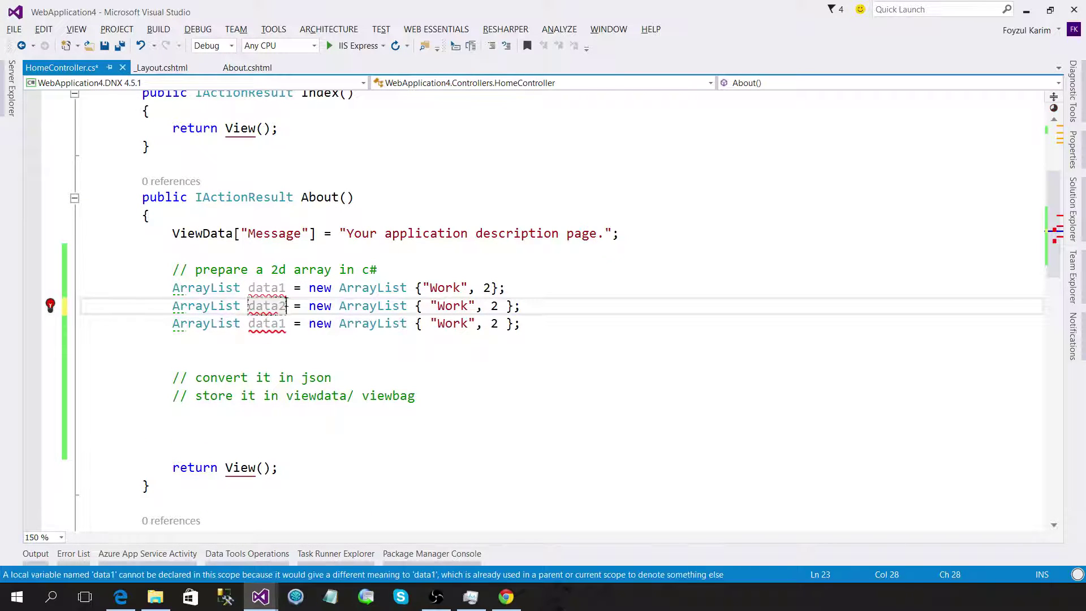
{"action": "key", "text": "Down"}
{"action": "key", "text": "BackSpace"}
{"action": "type", "text": "3"}
{"action": "key", "text": "End"}
{"action": "key", "text": "ctrl+s"}
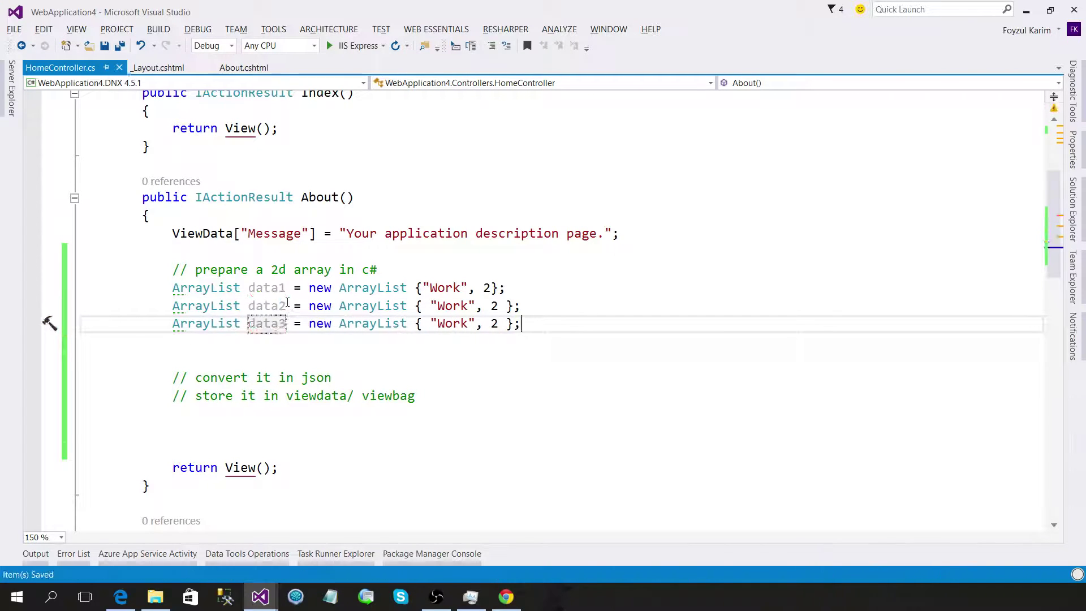
Replace "Work" with "Eat" on the data2 line, taken from the chart data.
{"action": "key", "text": "ctrl+Tab"}
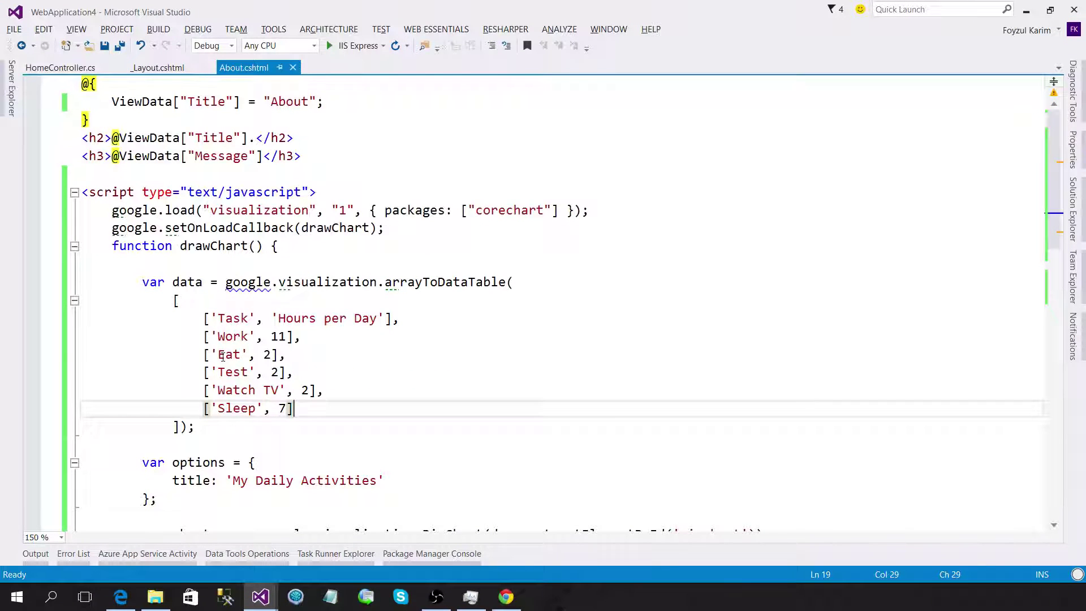
{"action": "double_click", "coordinate": [222, 355]}
{"action": "key", "text": "ctrl+c"}
{"action": "key", "text": "ctrl+Tab"}
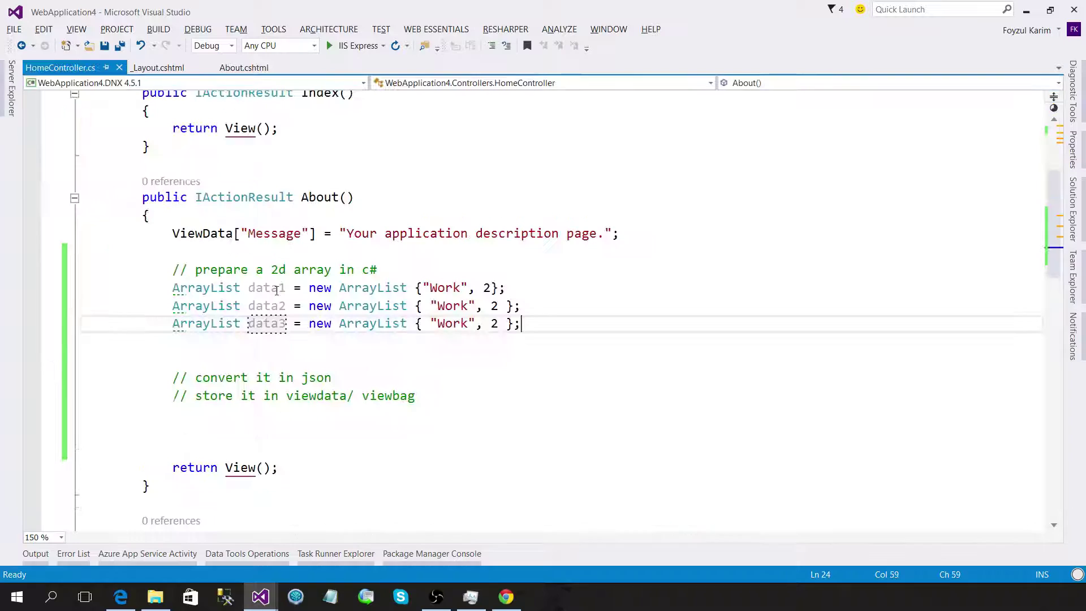
{"action": "double_click", "coordinate": [452, 307]}
{"action": "key", "text": "ctrl+v"}
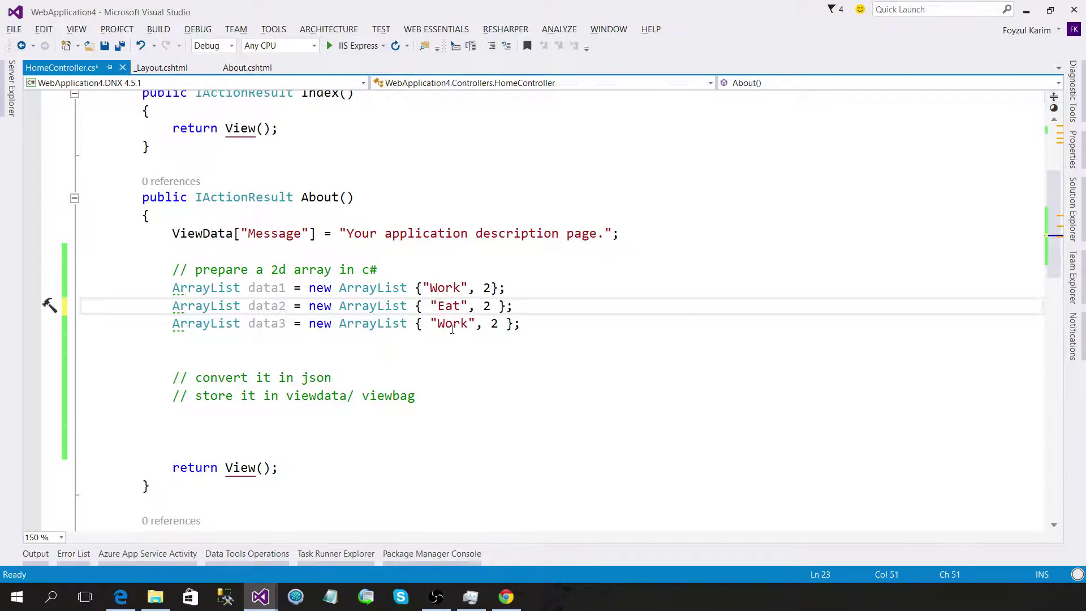
Replace "Work" with "Sleep" on the data3 line, save, and compare with About.cshtml.
{"action": "key", "text": "ctrl+Tab"}
{"action": "double_click", "coordinate": [236, 408]}
{"action": "key", "text": "ctrl+c"}
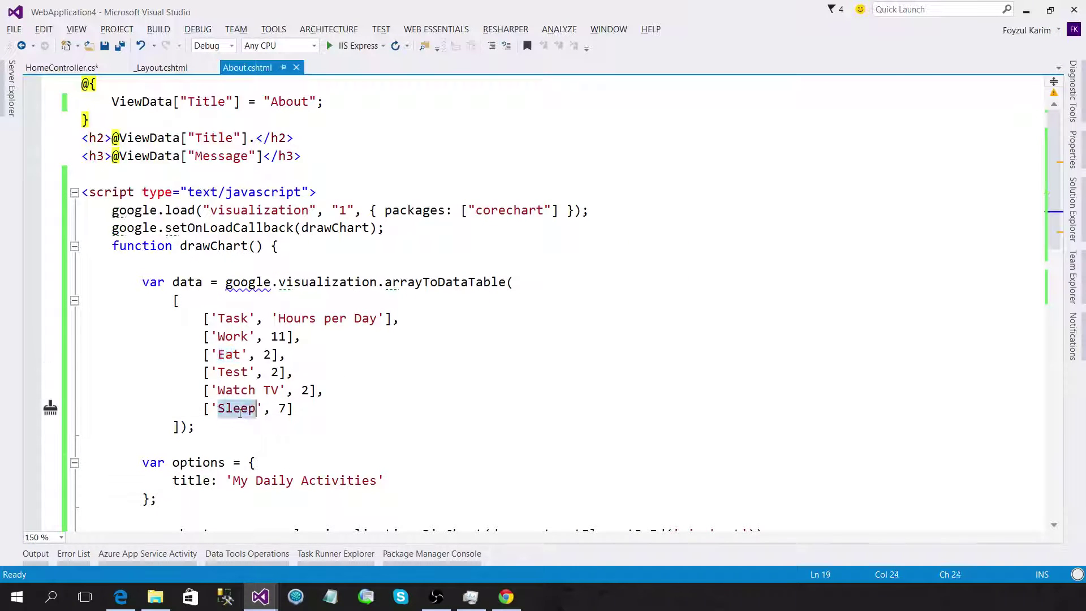
{"action": "key", "text": "ctrl+Tab"}
{"action": "double_click", "coordinate": [452, 325]}
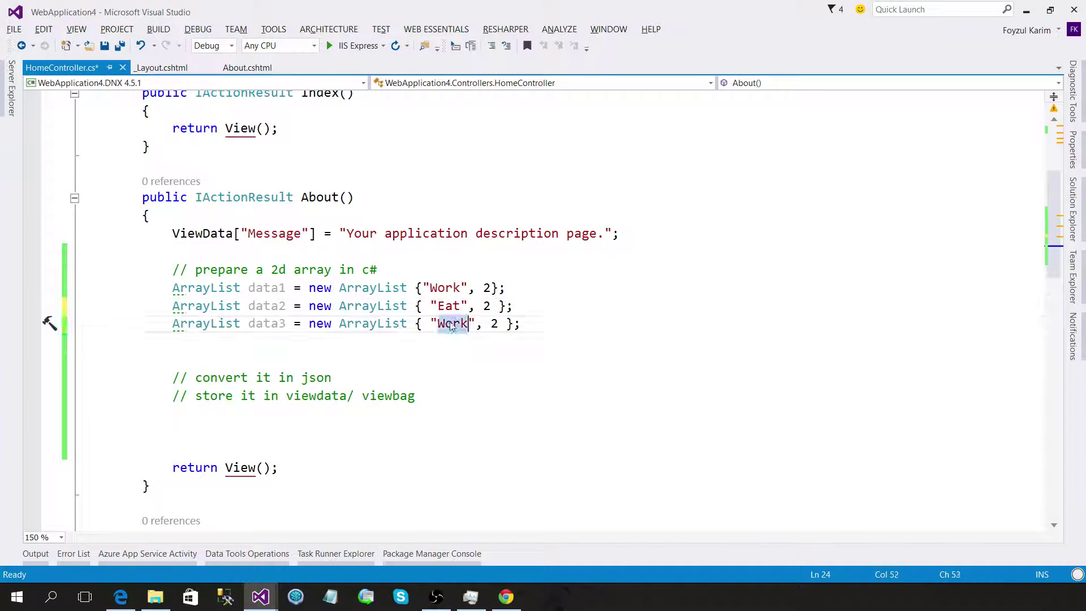
{"action": "key", "text": "ctrl+v"}
{"action": "key", "text": "ctrl+s"}
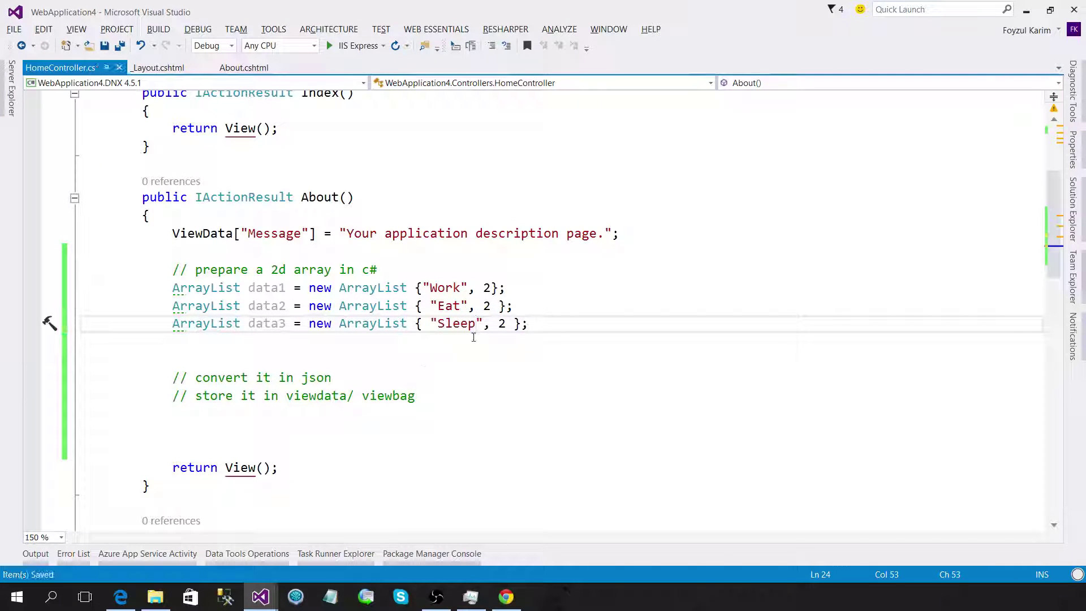
{"action": "key", "text": "ctrl+Tab"}
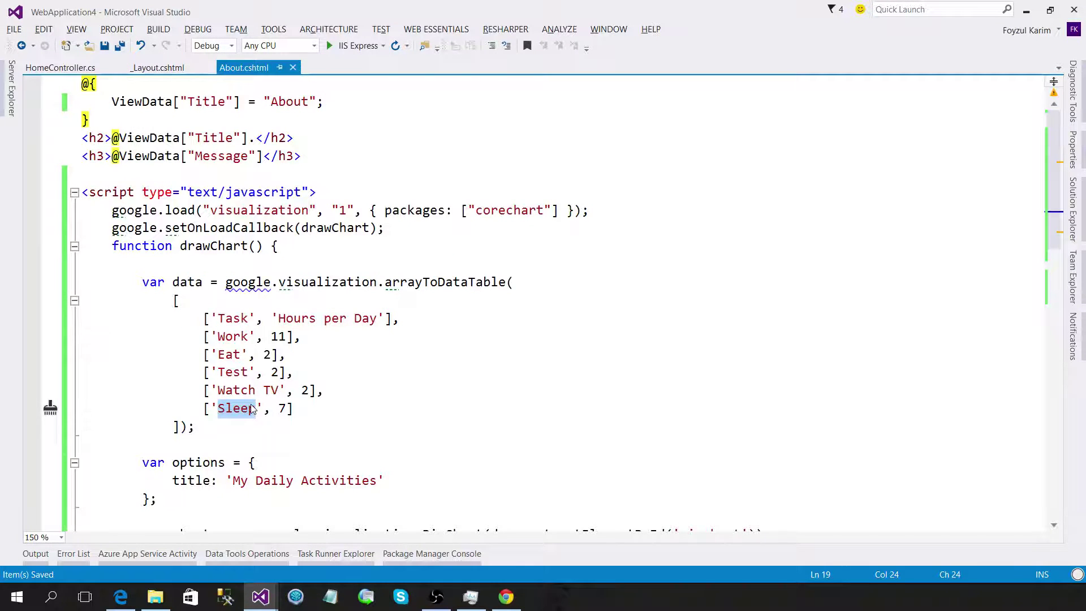
{"action": "key", "text": "ctrl+Tab"}
{"action": "left_click", "coordinate": [220, 341]}
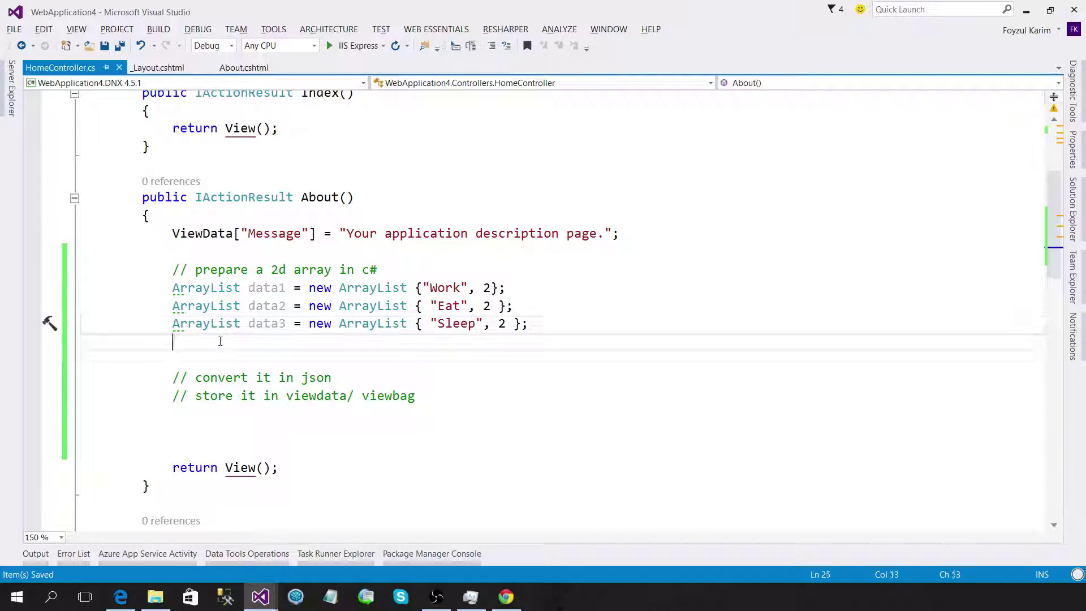
Compare the three ArrayList declarations against About.cshtml's chart rows and header row.
{"action": "key", "text": "ctrl+Tab"}
{"action": "key", "text": "ctrl+Tab"}
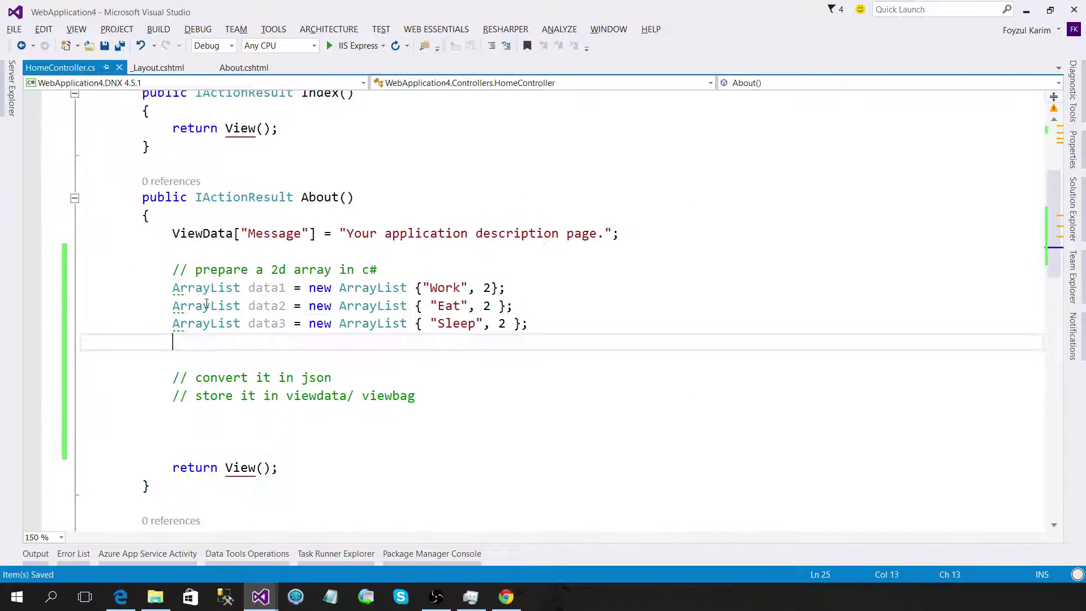
{"action": "left_click_drag", "start_coordinate": [171, 288], "coordinate": [633, 328]}
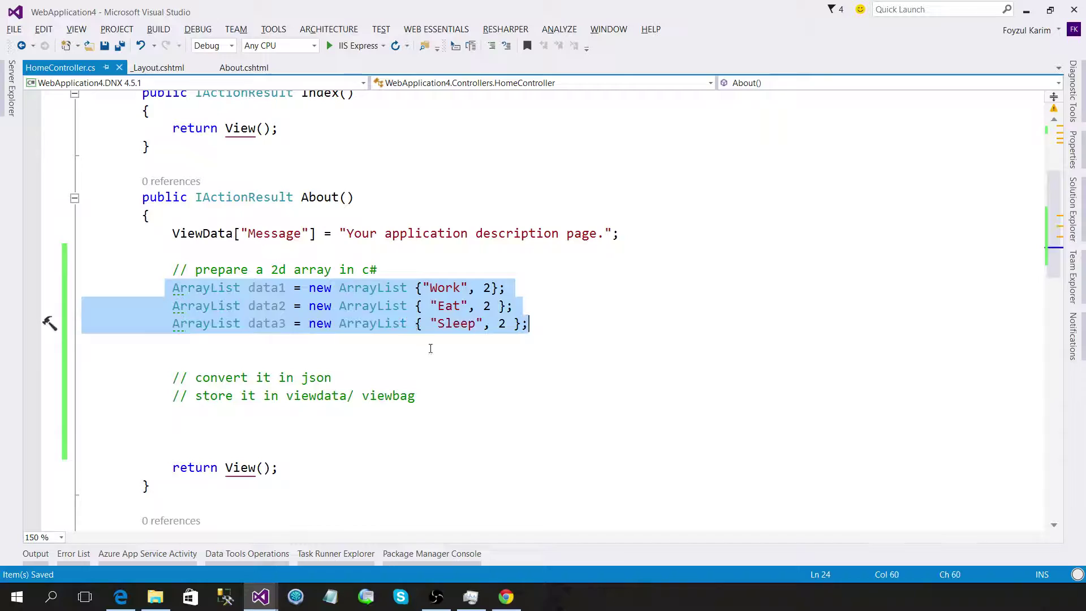
{"action": "key", "text": "ctrl+Tab"}
{"action": "left_click_drag", "start_coordinate": [204, 317], "coordinate": [295, 408]}
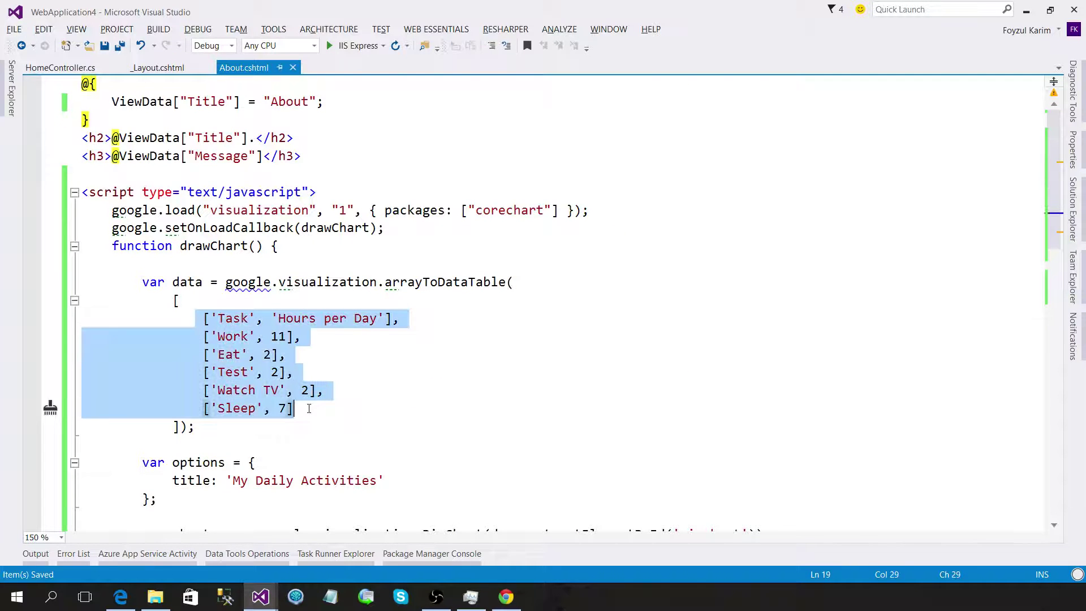
{"action": "left_click", "coordinate": [180, 300]}
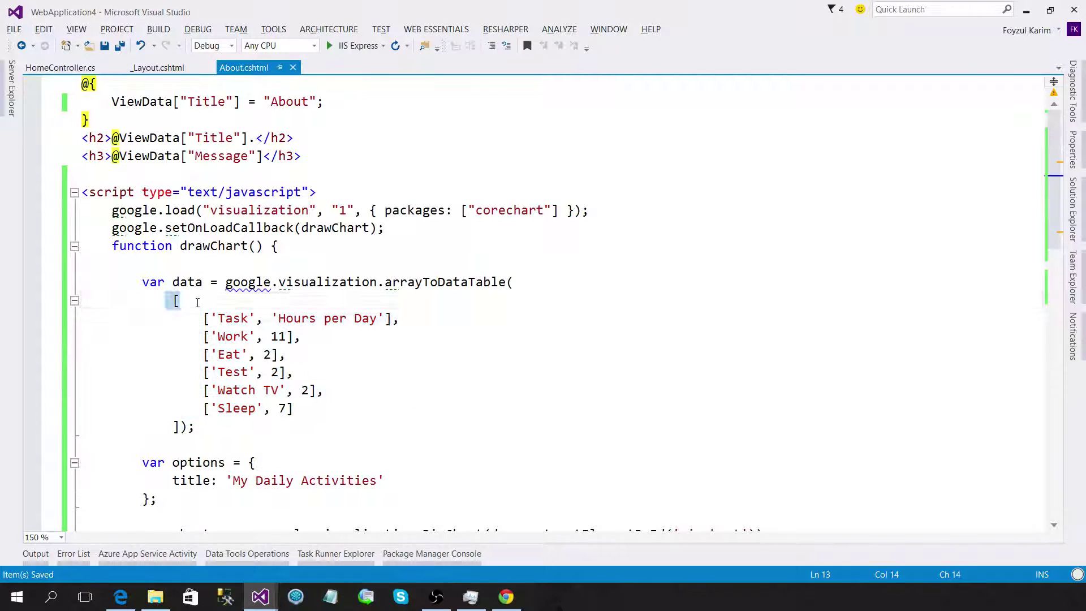
{"action": "left_click_drag", "start_coordinate": [198, 319], "coordinate": [400, 318]}
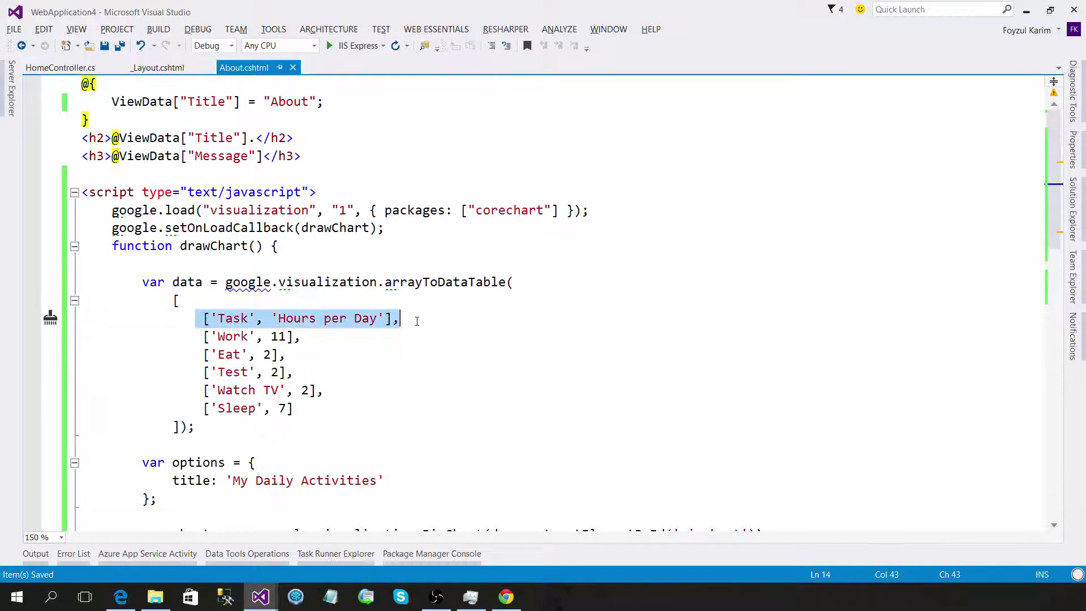
{"action": "left_click", "coordinate": [417, 318]}
{"action": "key", "text": "ctrl+Tab"}
Insert a blank line below the '// prepare a 2d array' comment, undoing stray text.
{"action": "key", "text": "Up"}
{"action": "key", "text": "Up"}
{"action": "key", "text": "Up"}
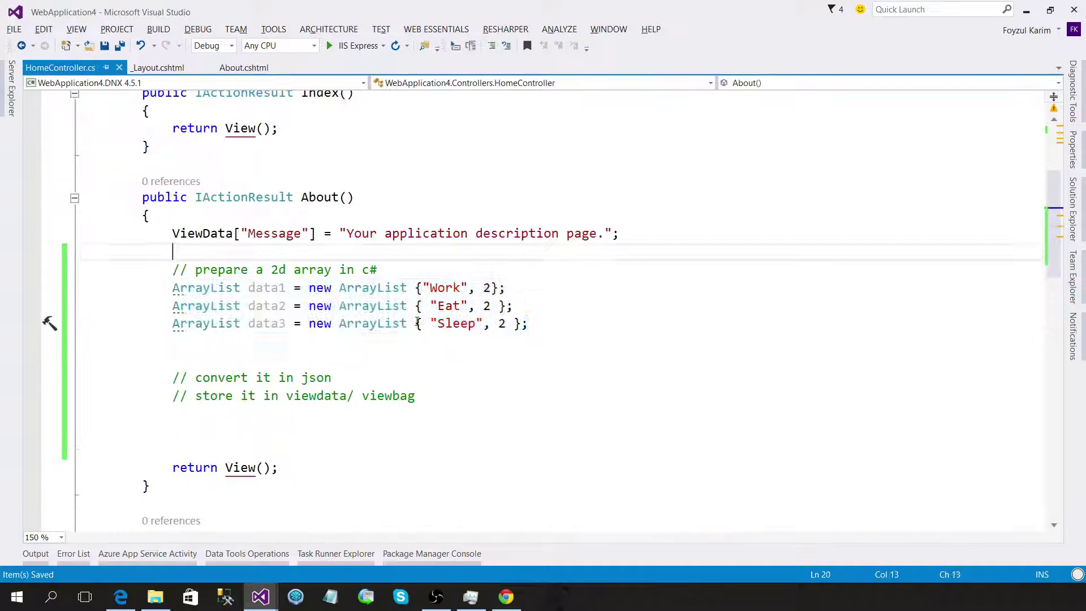
{"action": "key", "text": "Down"}
{"action": "key", "text": "Return"}
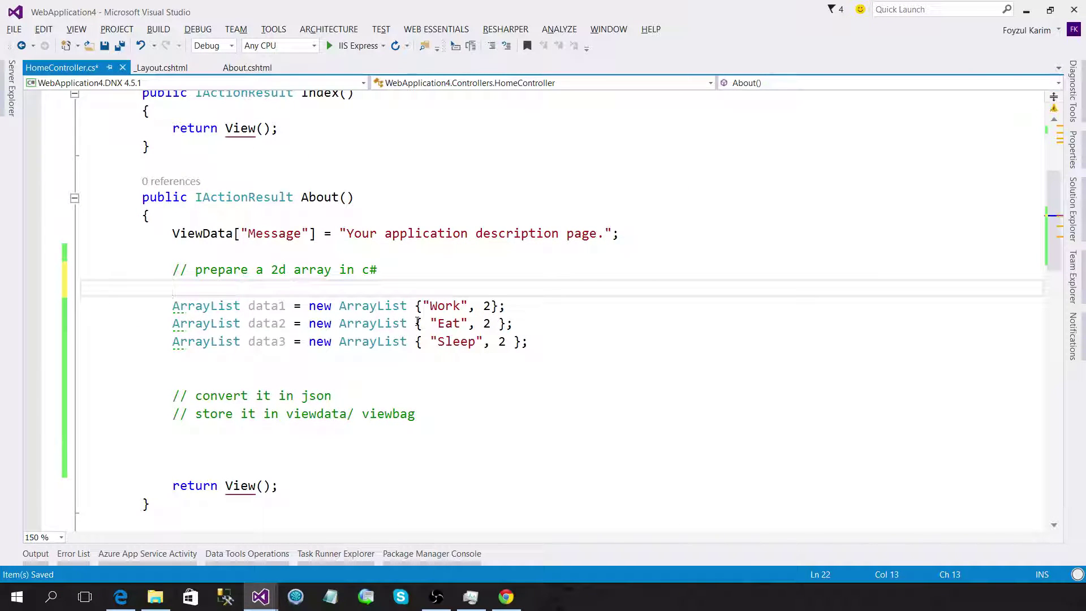
{"action": "type", "text": "Sleep"}
{"action": "key", "text": "ctrl+z"}
{"action": "key", "text": "ctrl+Tab"}
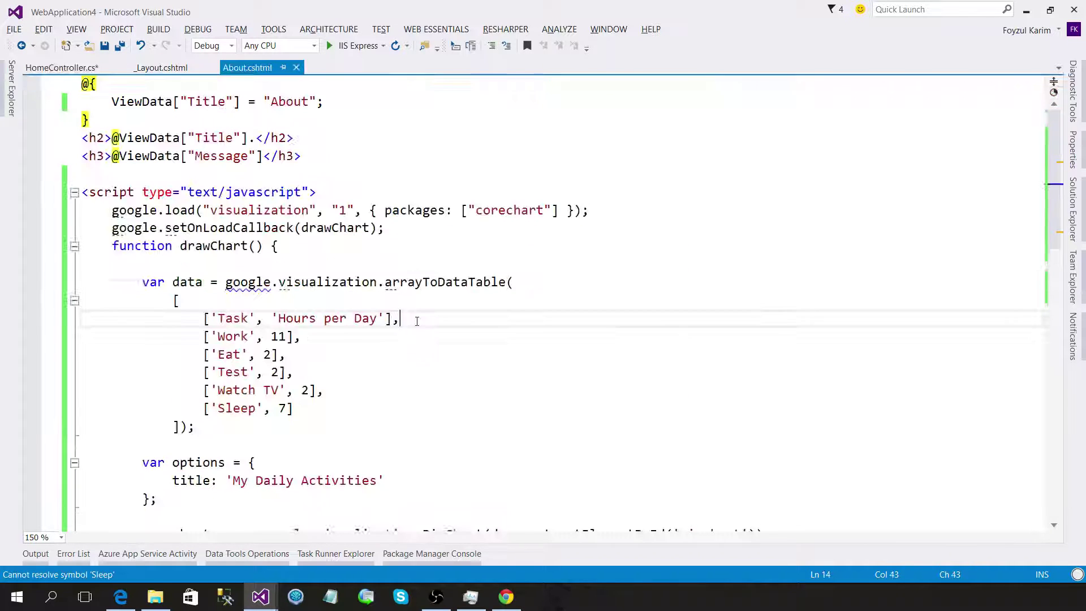
{"action": "key", "text": "ctrl+Tab"}
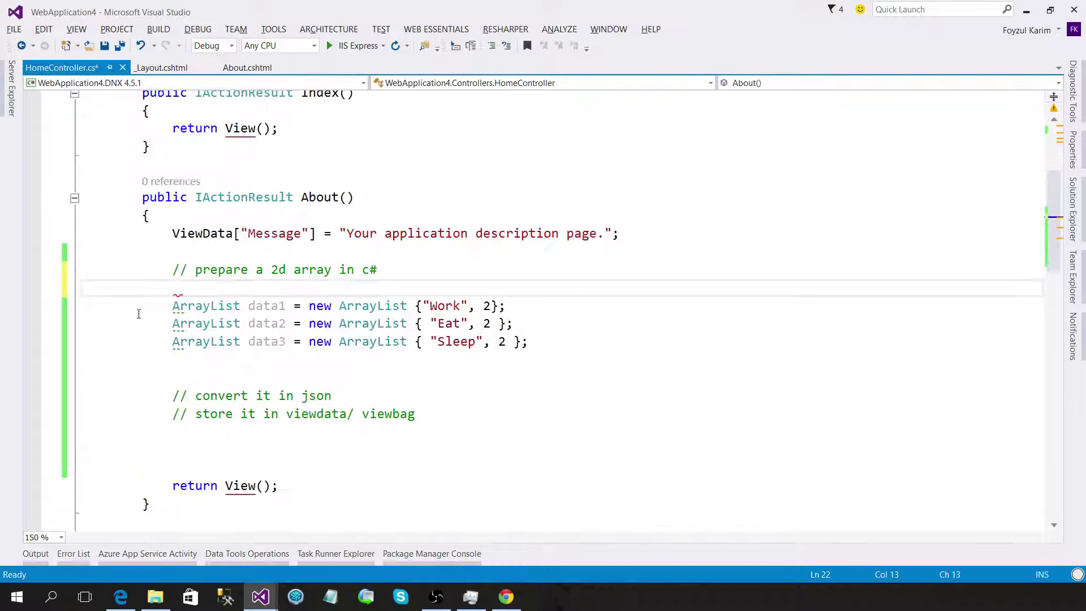
Duplicate the data1 declaration above itself and remove the blank line between declarations.
{"action": "left_click", "coordinate": [149, 302]}
{"action": "key", "text": "ctrl+c"}
{"action": "key", "text": "Up"}
{"action": "key", "text": "ctrl+v"}
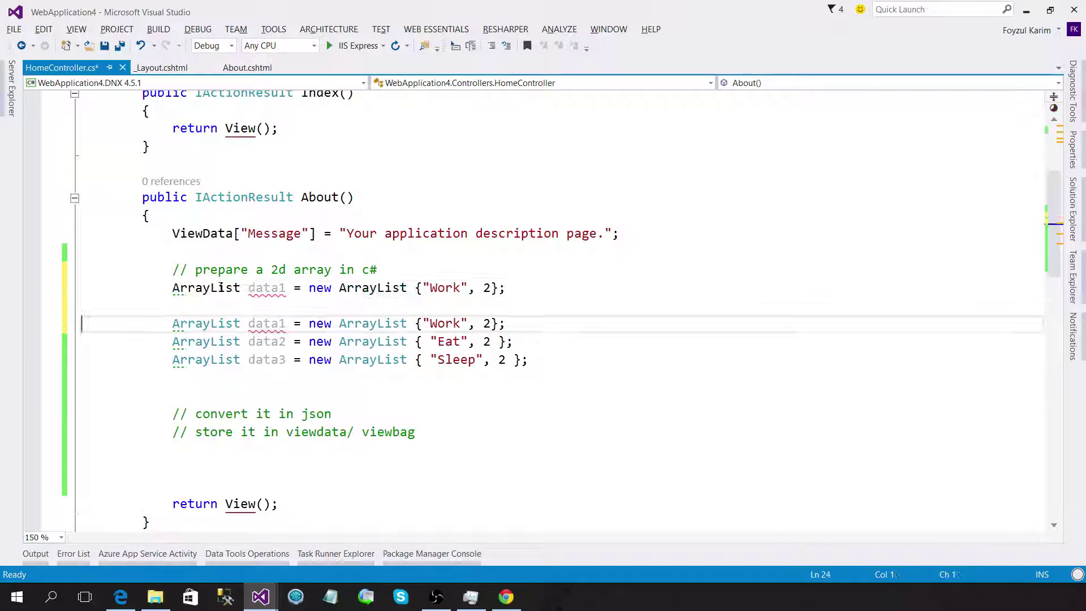
{"action": "key", "text": "ctrl+Home"}
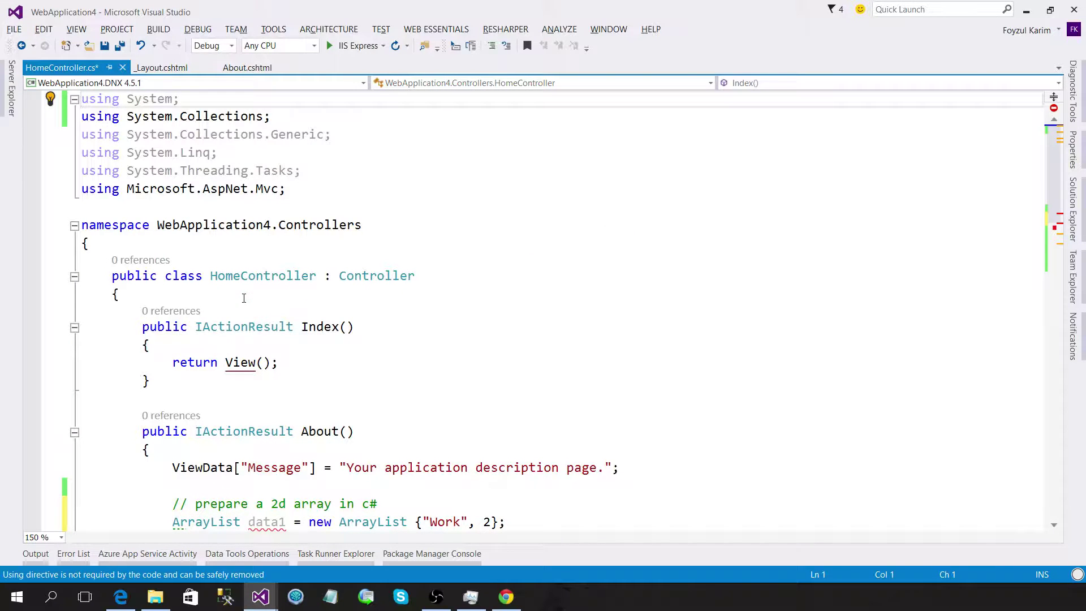
{"action": "scroll", "coordinate": [268, 276], "scroll_direction": "down", "scroll_amount": 7}
{"action": "left_click", "coordinate": [279, 179]}
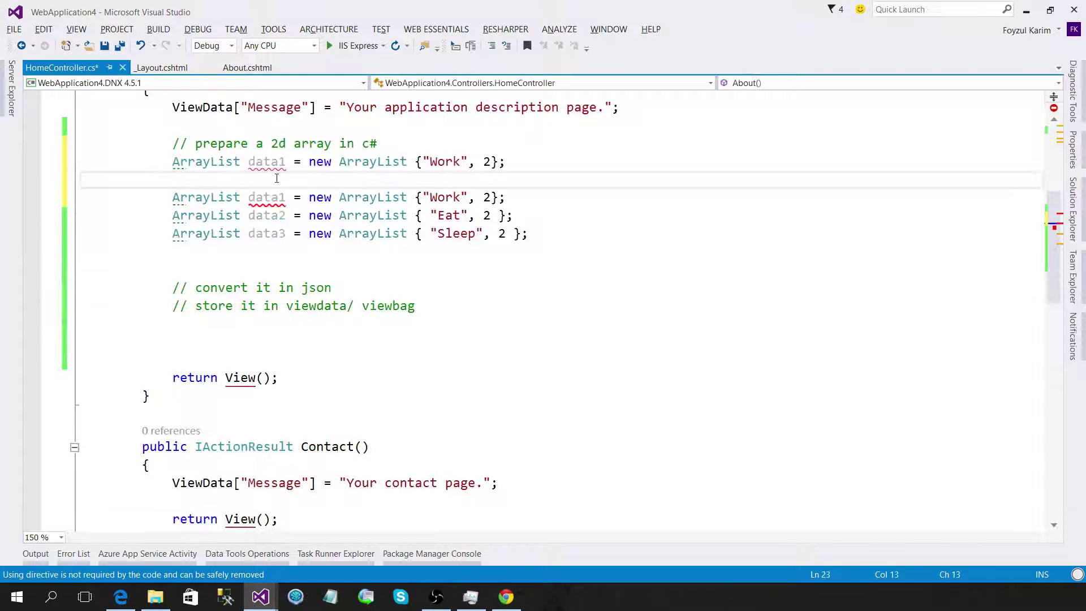
{"action": "key", "text": "BackSpace"}
{"action": "scroll", "coordinate": [280, 179], "scroll_direction": "up", "scroll_amount": 2}
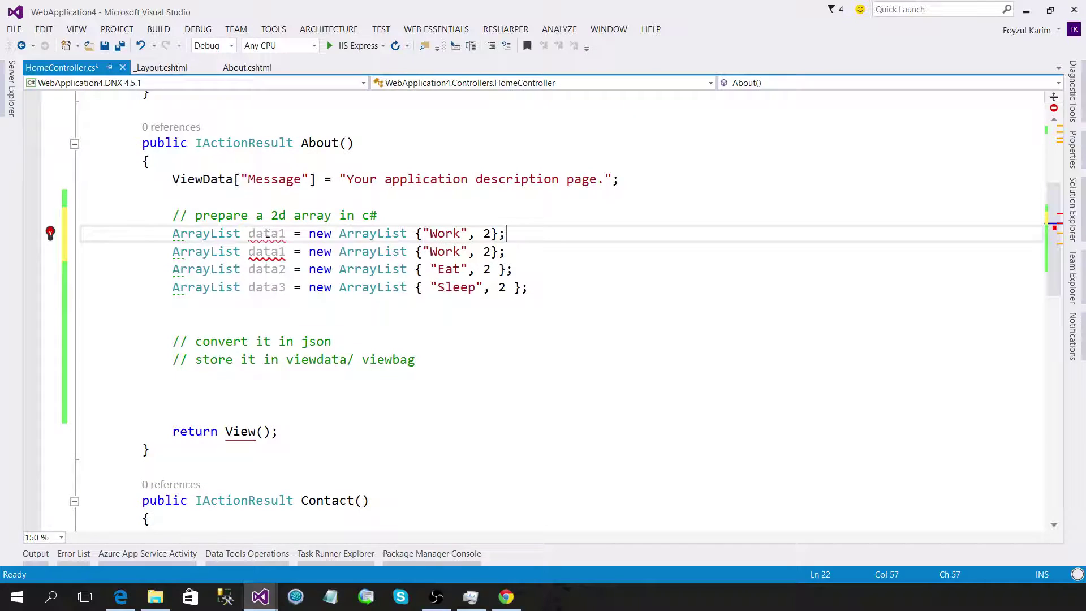
Turn the copied line into the header list, replacing "Work", 2 with "Task Name".
{"action": "double_click", "coordinate": [250, 233]}
{"action": "type", "text": "header"}
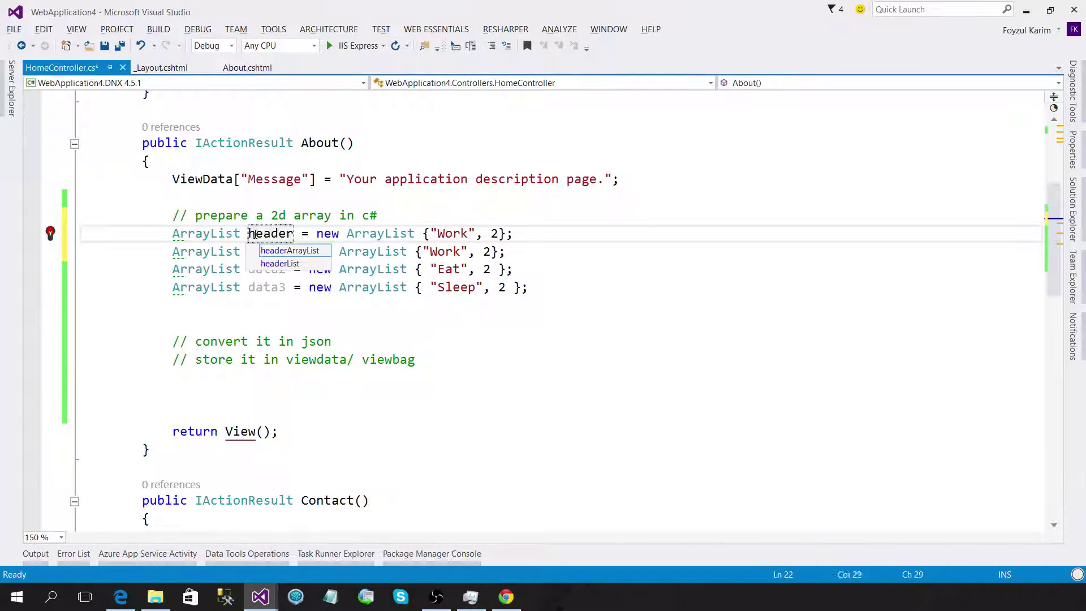
{"action": "left_click", "coordinate": [514, 234]}
{"action": "double_click", "coordinate": [450, 233]}
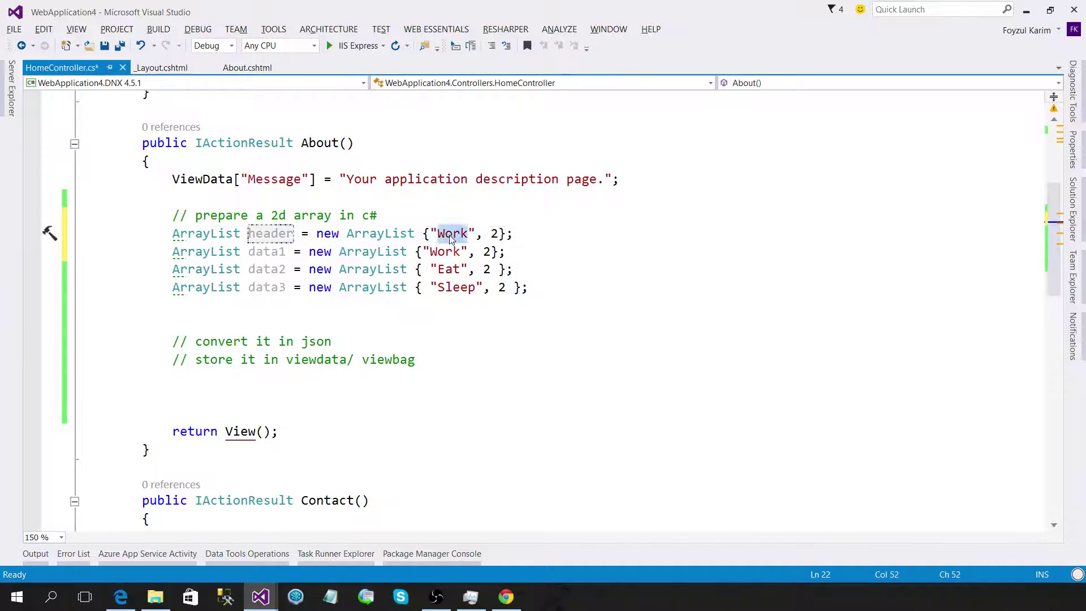
{"action": "key", "text": "ctrl+Tab"}
{"action": "double_click", "coordinate": [233, 318]}
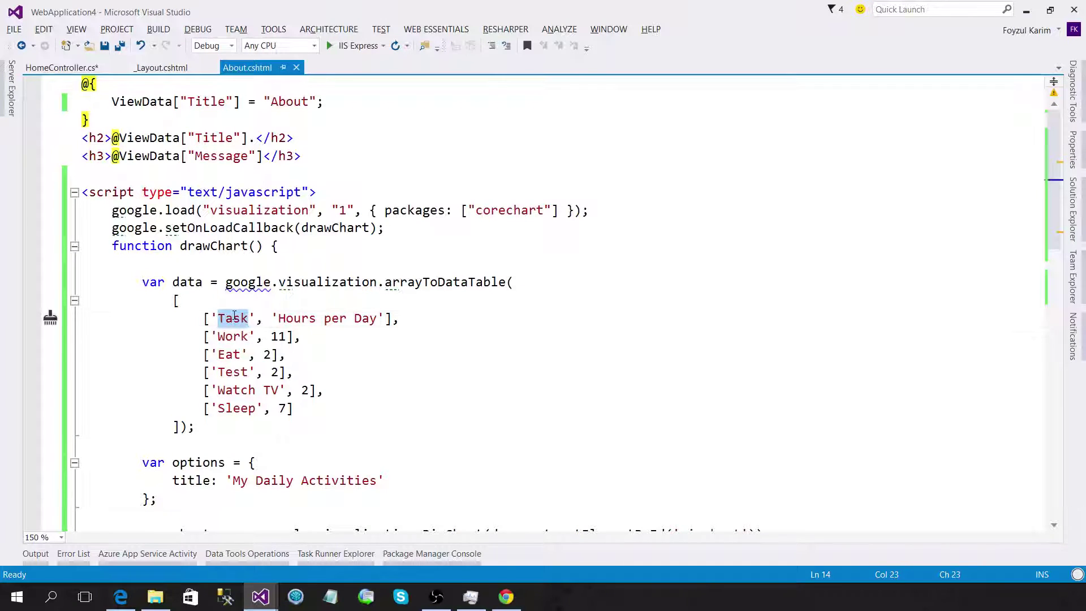
{"action": "key", "text": "ctrl+c"}
{"action": "key", "text": "ctrl+Tab"}
{"action": "key", "text": "ctrl+v"}
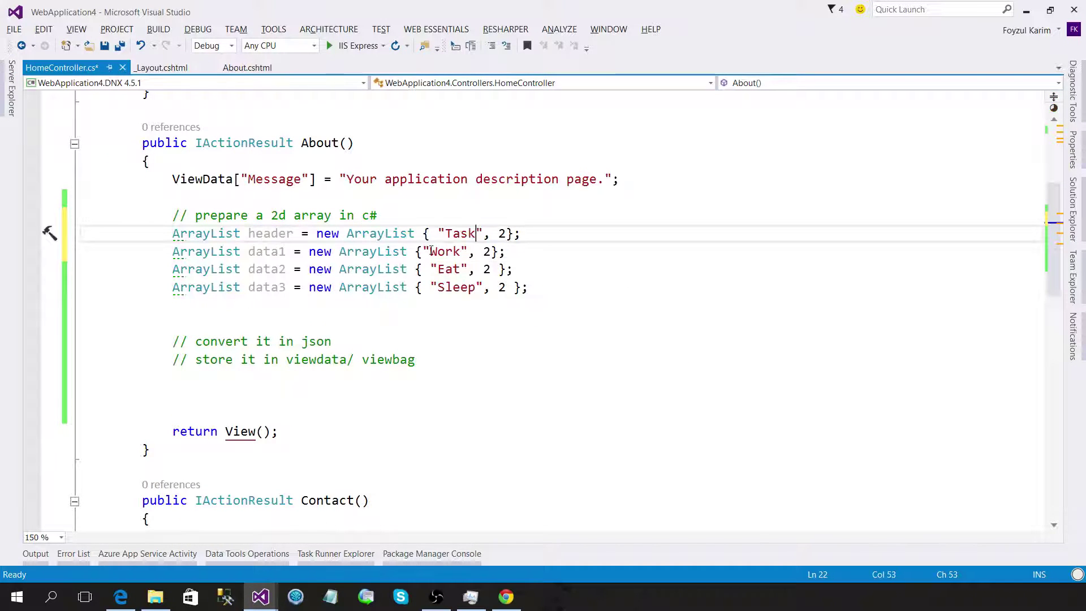
{"action": "type", "text": "Name"}
{"action": "key", "text": "Right"}
{"action": "key", "text": "Right"}
{"action": "key", "text": "Right"}
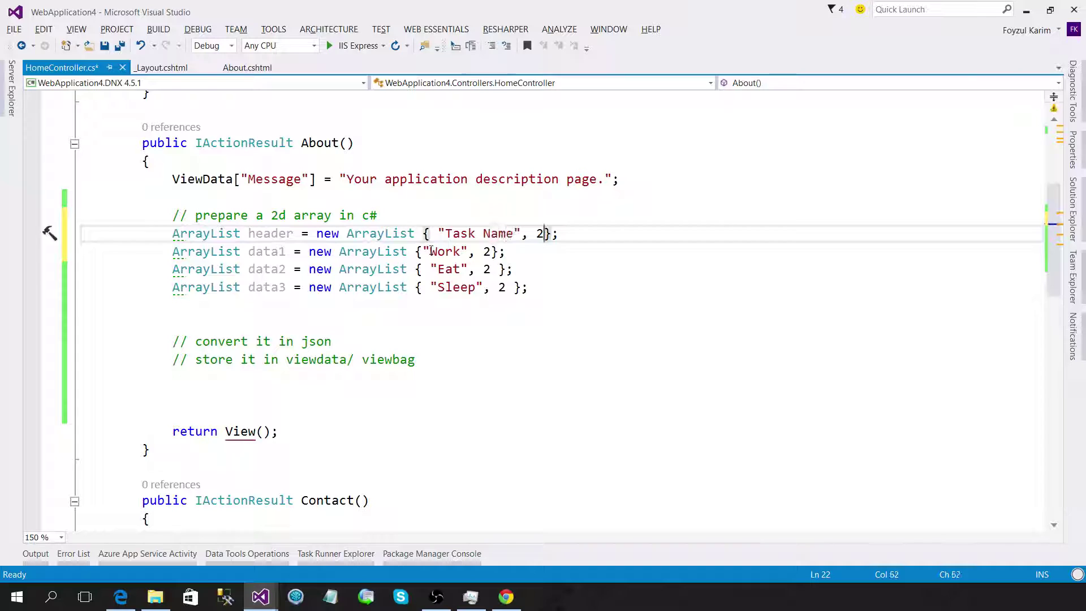
{"action": "key", "text": "BackSpace"}
{"action": "type", "text": "\""}
Check the About view's header row, then finish the header line and save.
{"action": "key", "text": "ctrl+Tab"}
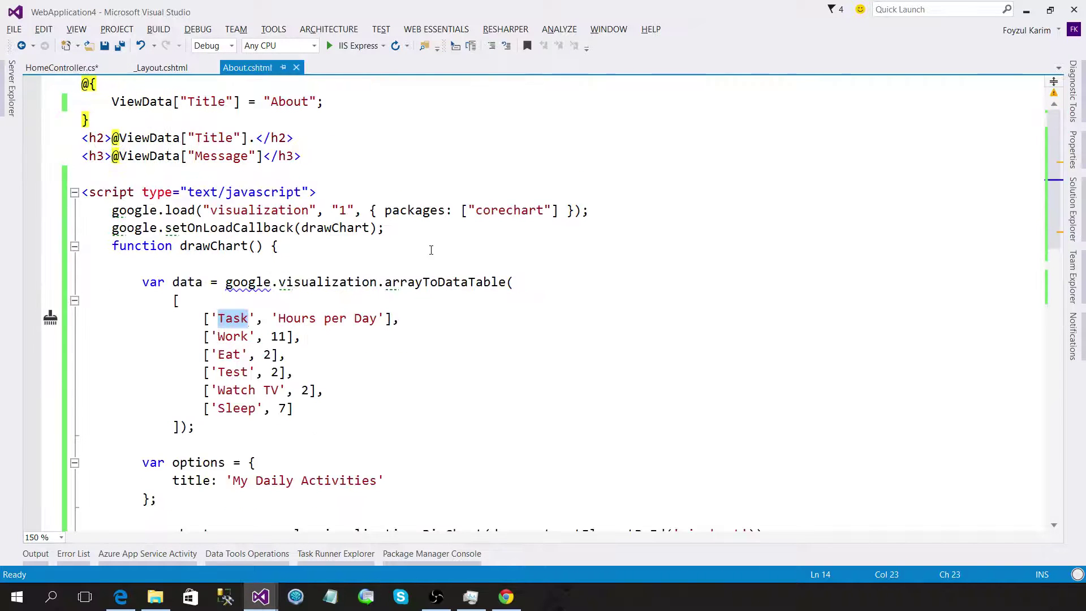
{"action": "key", "text": "ctrl+Tab"}
{"action": "type", "text": "Hours"}
{"action": "key", "text": "End"}
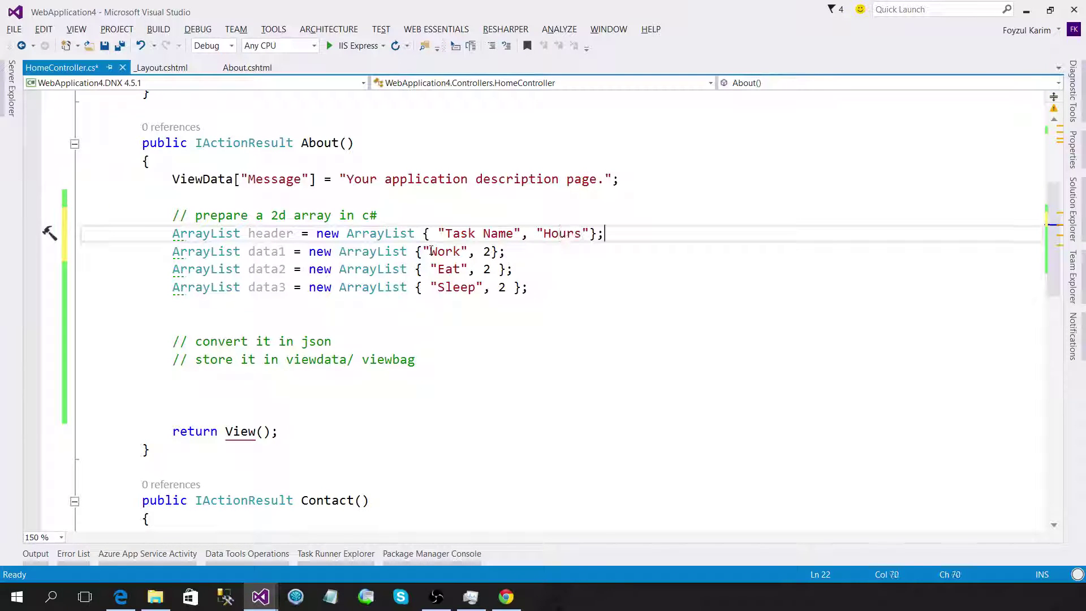
{"action": "key", "text": "ctrl+s"}
{"action": "left_click", "coordinate": [232, 299]}
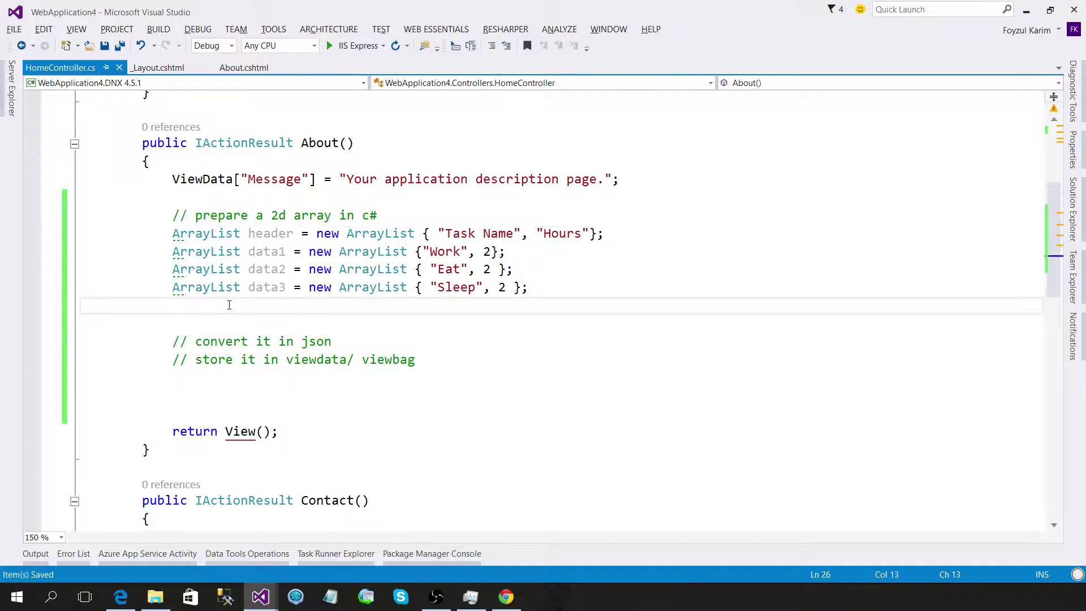
Glance at About.cshtml's chart data, then insert an extra blank line below data3.
{"action": "key", "text": "ctrl+Tab"}
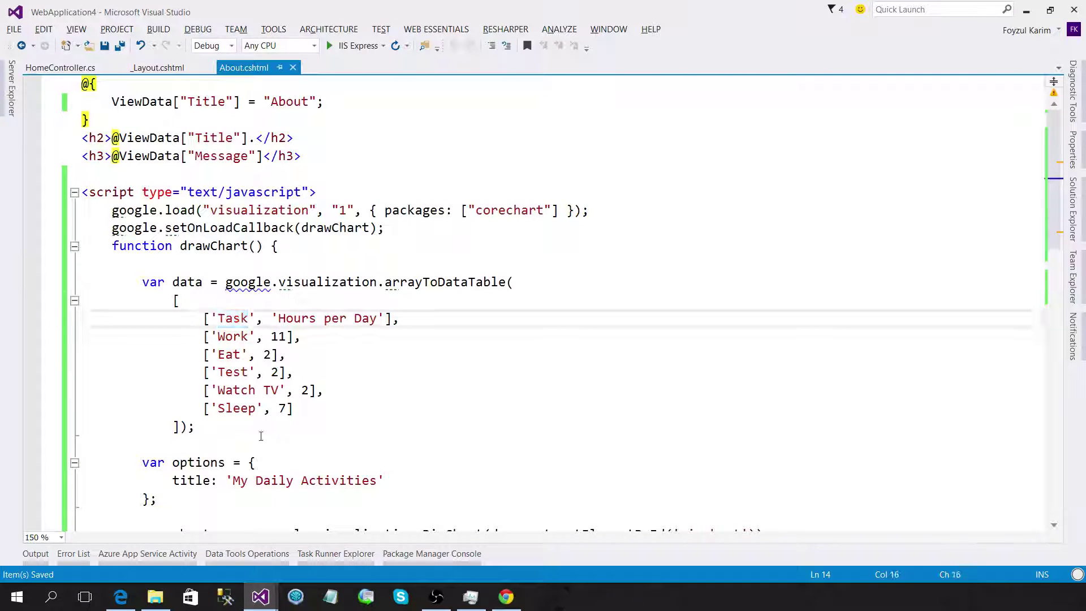
{"action": "key", "text": "ctrl+Tab"}
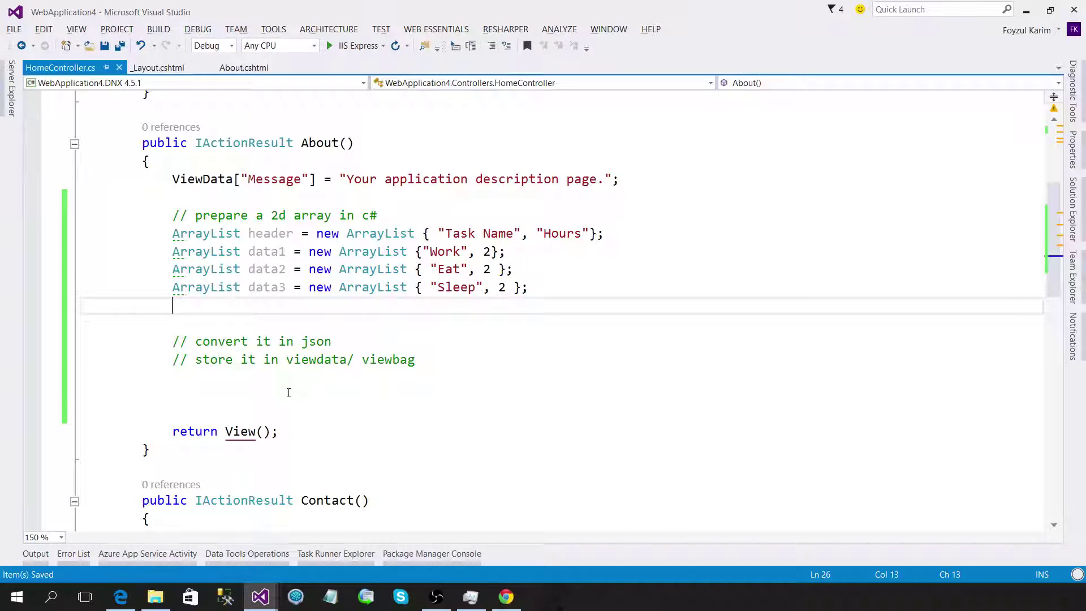
{"action": "key", "text": "Down"}
{"action": "key", "text": "Up"}
{"action": "key", "text": "Return"}
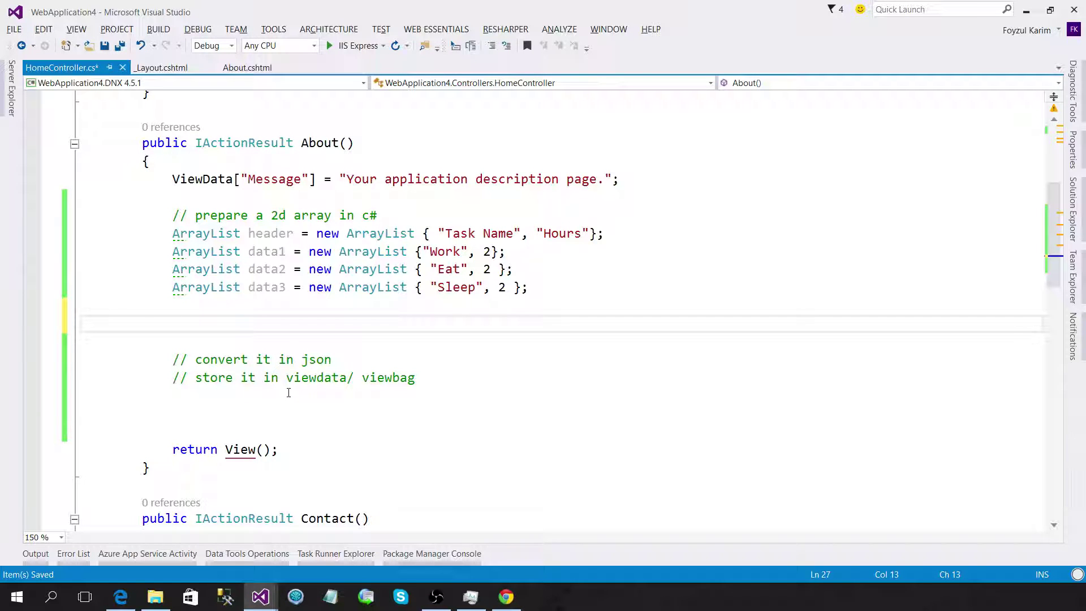
{"action": "type", "text": "new ar"}
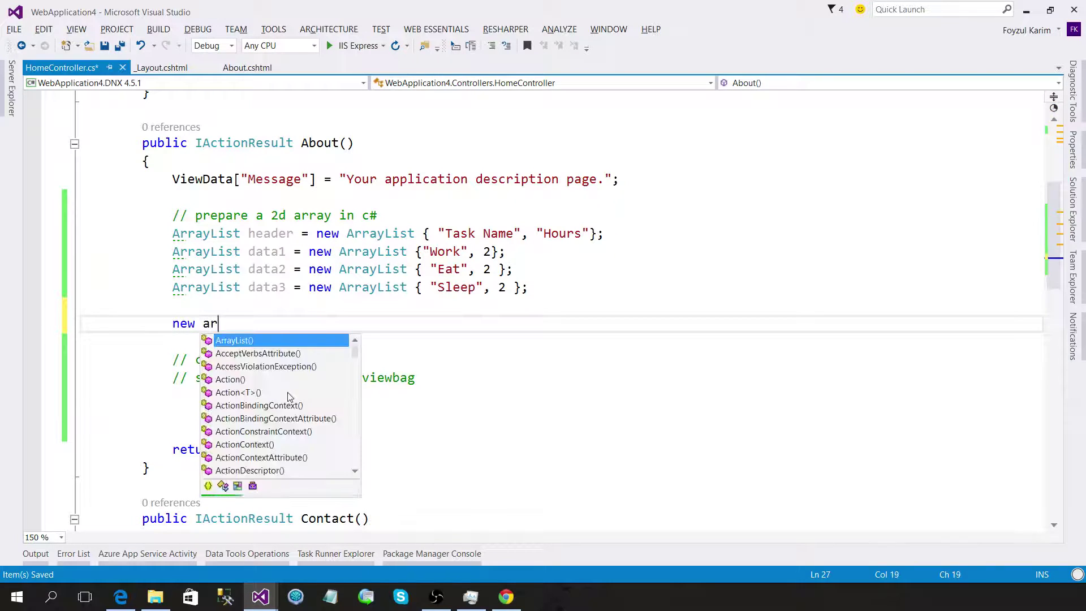
{"action": "type", "text": "rayli(;"}
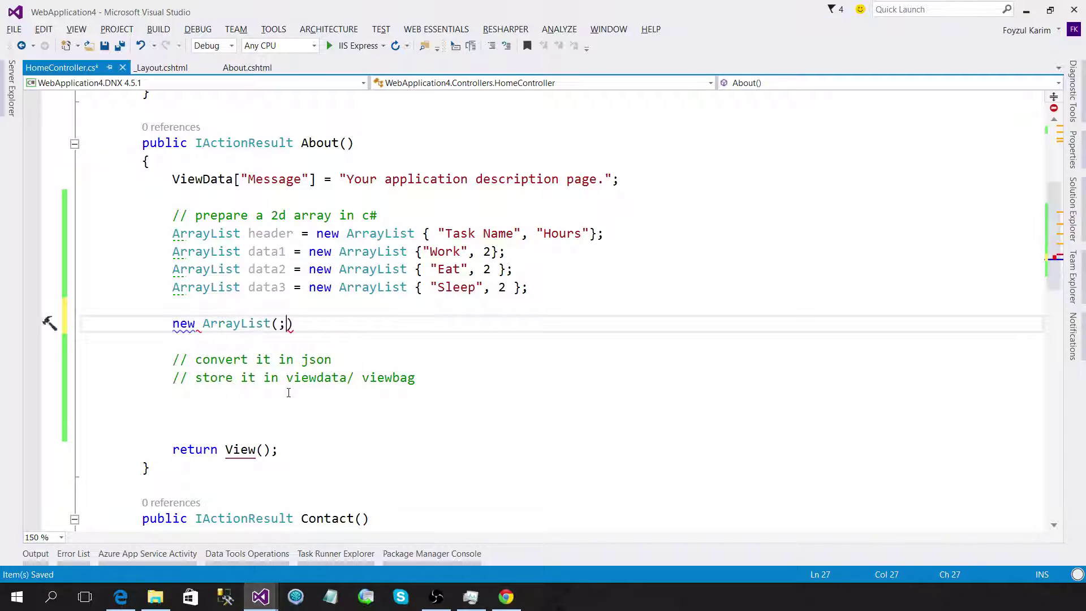
Declare a new ArrayList variable named data via ReSharper's Introduce Variable.
{"action": "key", "text": "BackSpace"}
{"action": "key", "text": "Right"}
{"action": "type", "text": ";"}
{"action": "key", "text": "alt+Return"}
{"action": "key", "text": "Return"}
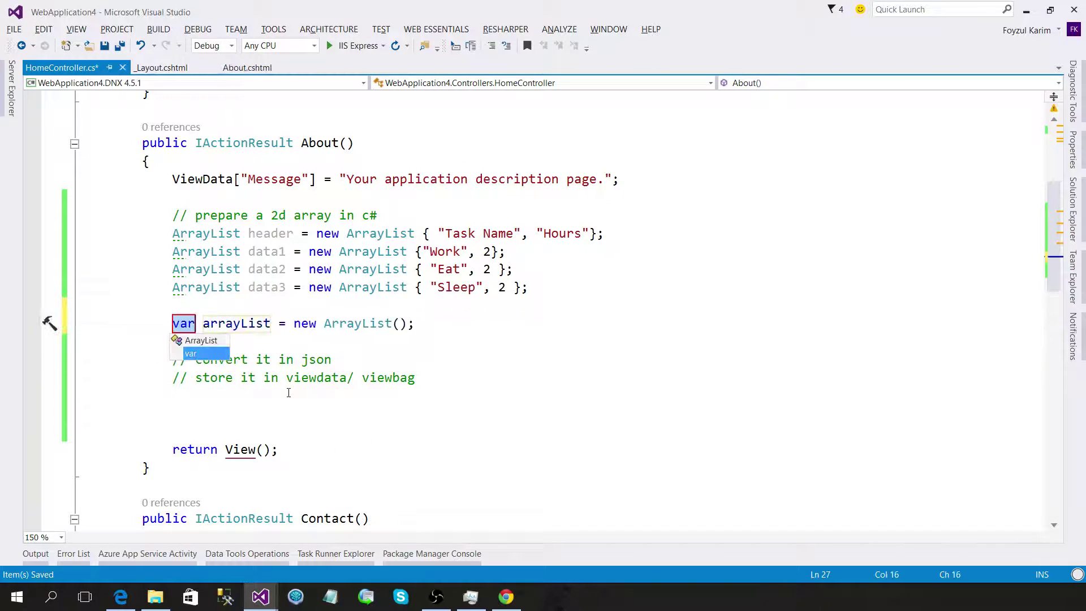
{"action": "key", "text": "Up"}
{"action": "key", "text": "Return"}
{"action": "type", "text": "da"}
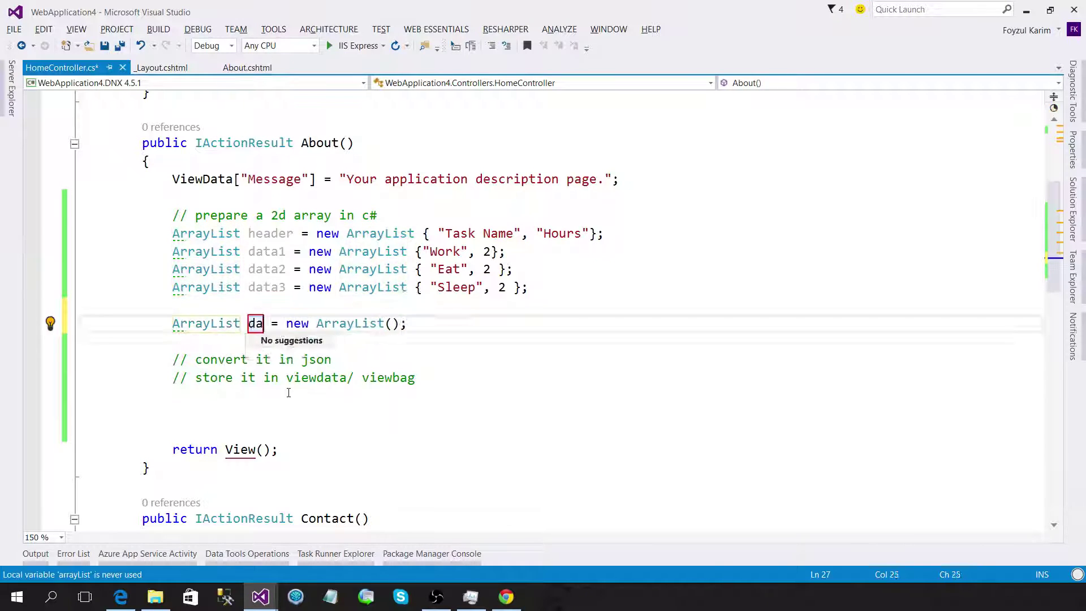
{"action": "type", "text": "ta"}
{"action": "key", "text": "Return"}
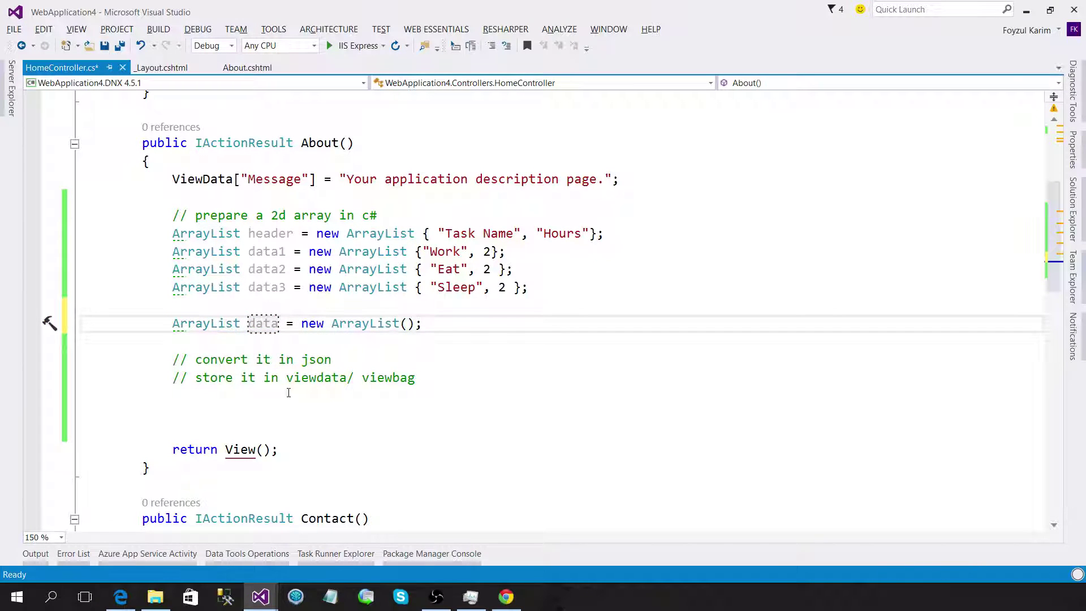
{"action": "key", "text": "Return"}
{"action": "type", "text": "data.a"}
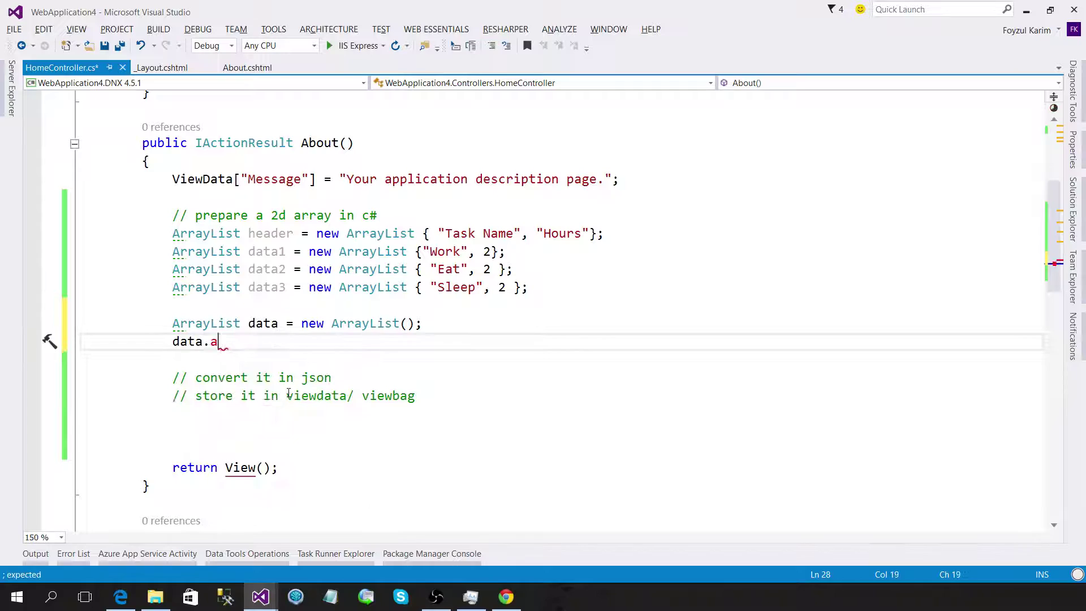
{"action": "type", "text": "d(hea"}
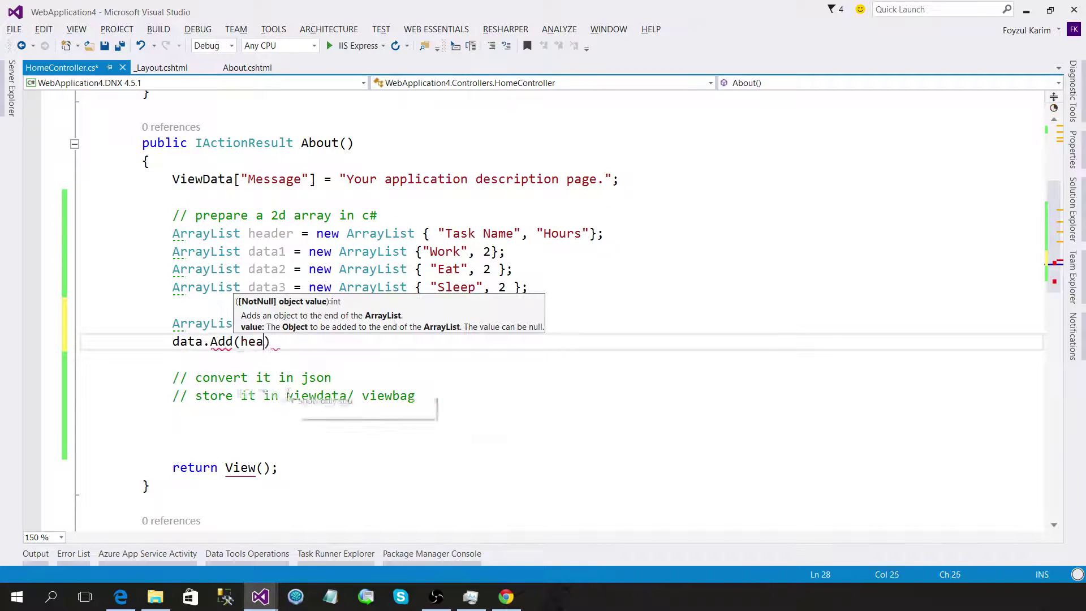
{"action": "type", "text": "der;"}
Add header and data1 to data, then convert the calls into a collection initializer.
{"action": "key", "text": "Return"}
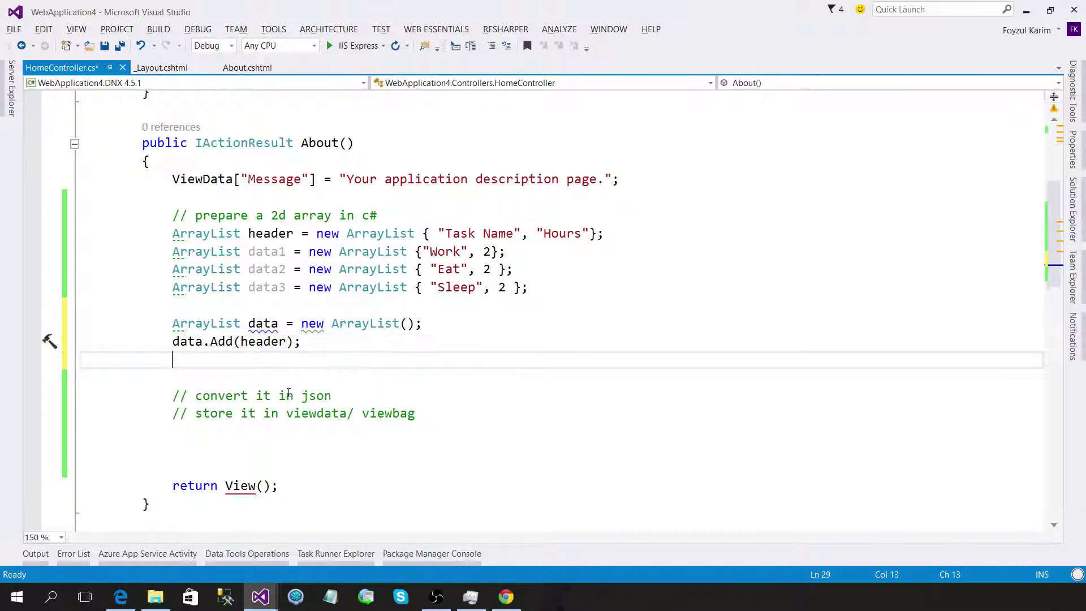
{"action": "type", "text": "data.ad"}
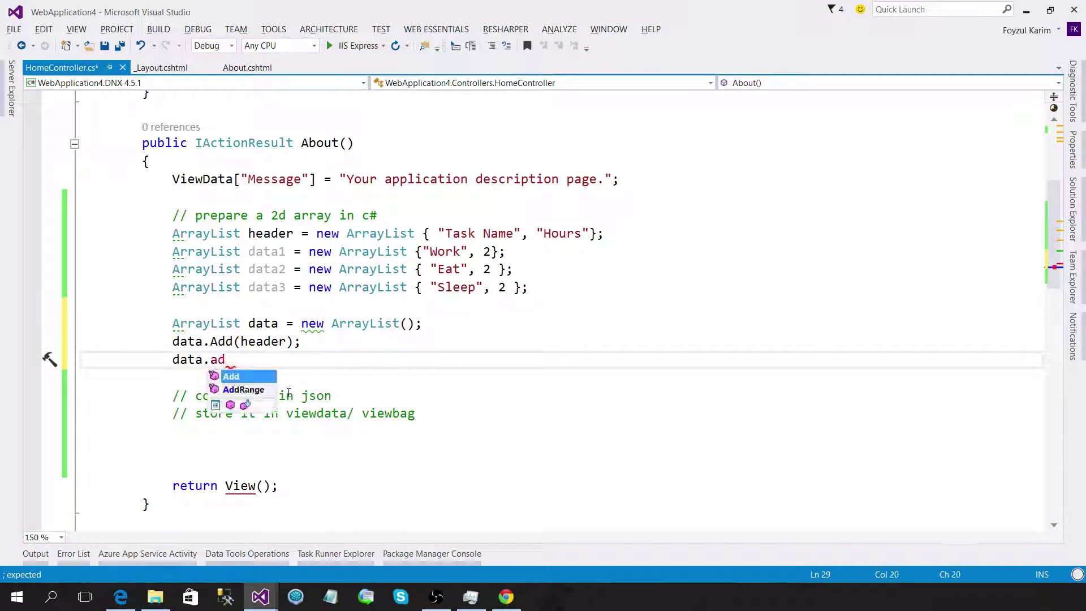
{"action": "type", "text": "(data1"}
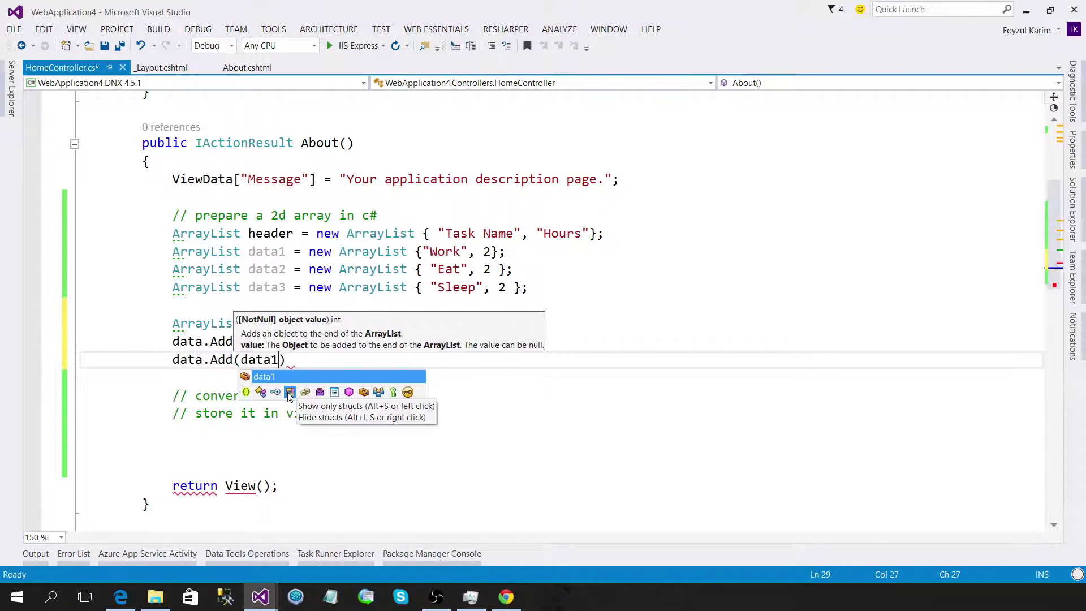
{"action": "key", "text": "Escape"}
{"action": "type", "text": ");"}
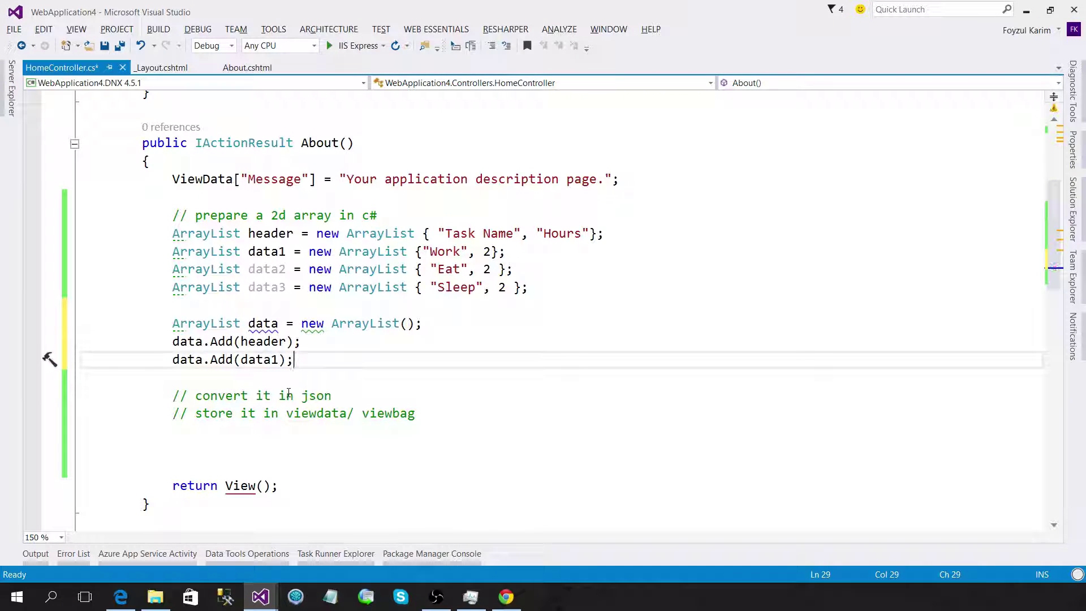
{"action": "key", "text": "Up"}
{"action": "key", "text": "Up"}
{"action": "key", "text": "Right"}
{"action": "key", "text": "Right"}
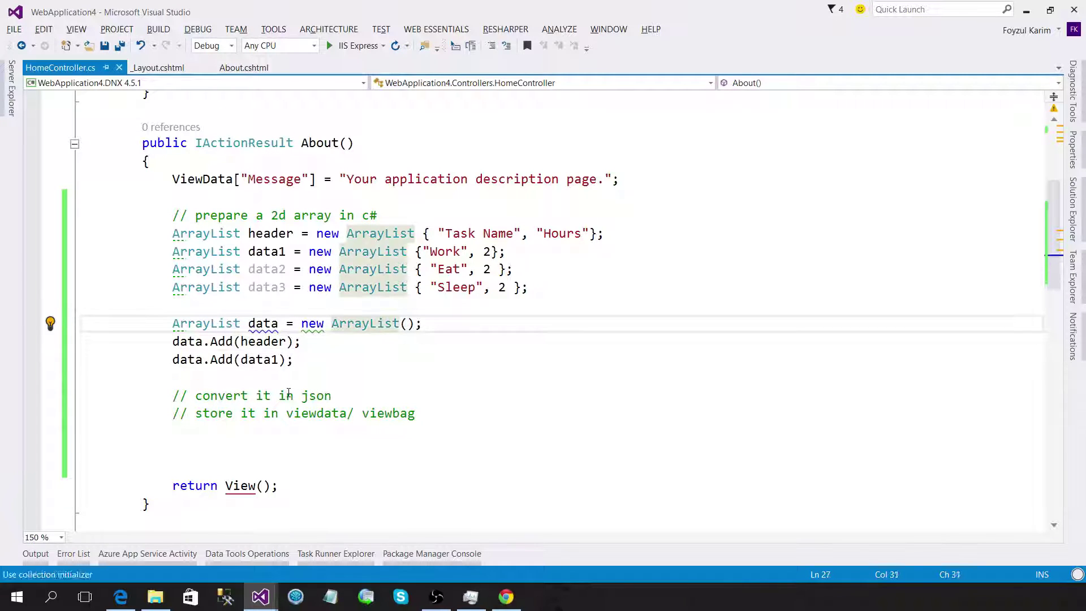
{"action": "key", "text": "ctrl+period"}
{"action": "key", "text": "Return"}
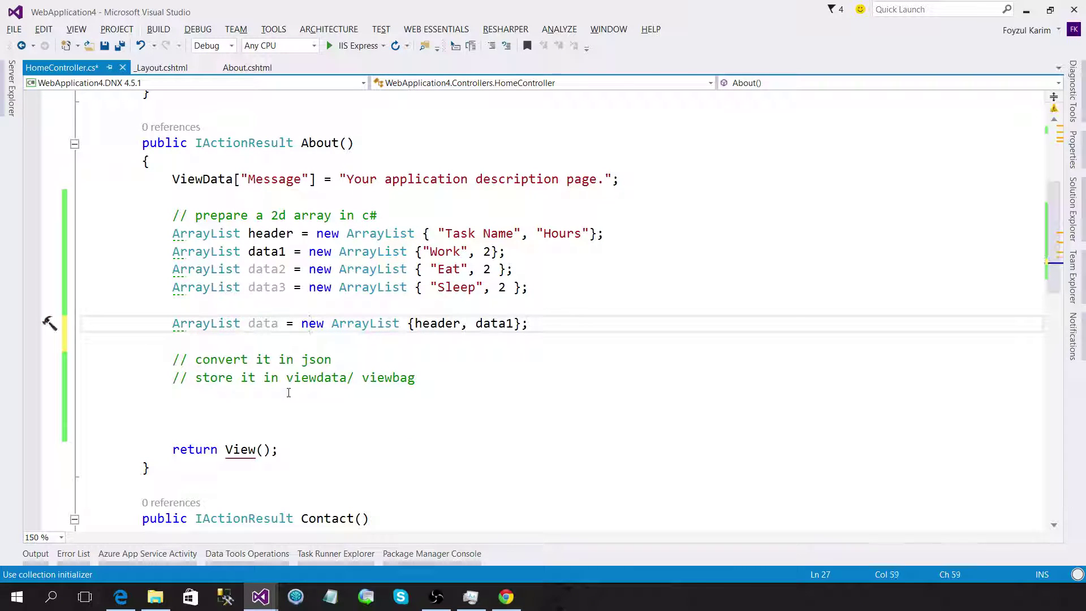
Add data2 and data3 to the initializer, remove the blank line, and save.
{"action": "key", "text": "Left"}
{"action": "type", "text": ", da"}
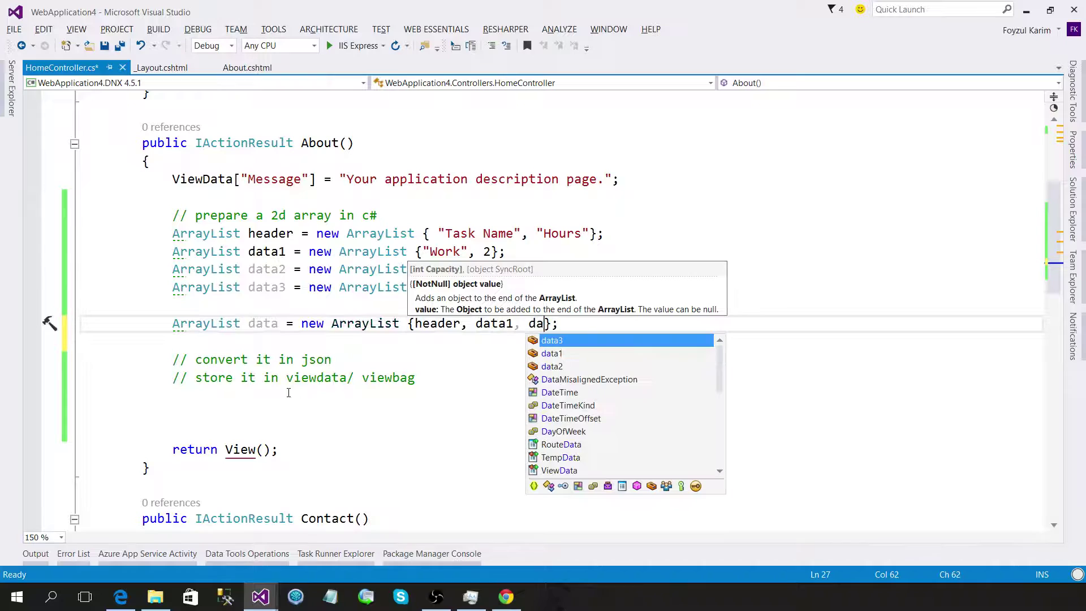
{"action": "key", "text": "Down"}
{"action": "key", "text": "Down"}
{"action": "type", "text": ", da"}
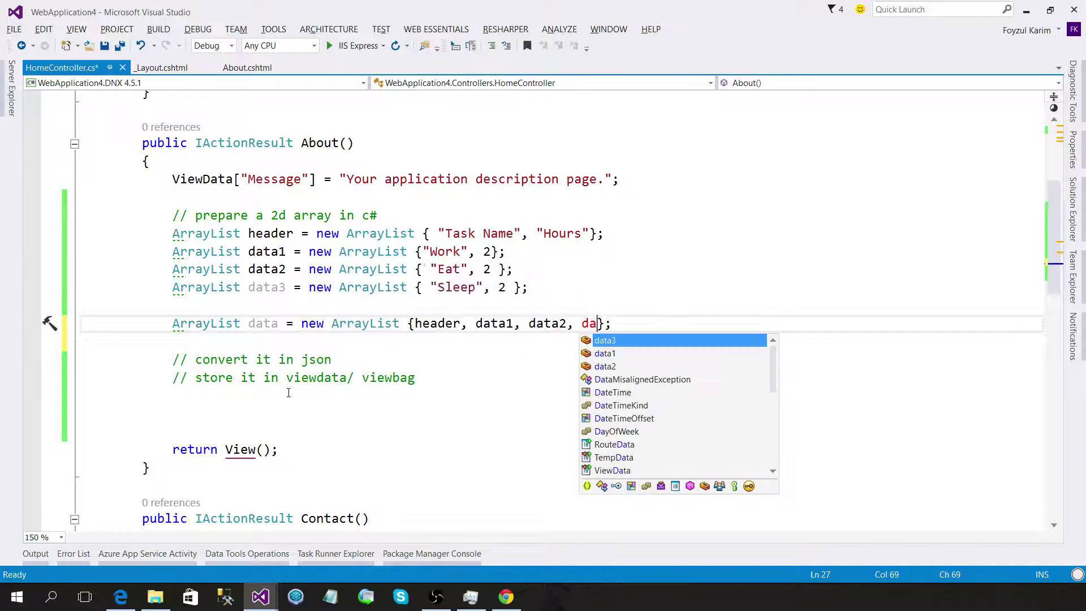
{"action": "key", "text": "Tab"}
{"action": "key", "text": "Up"}
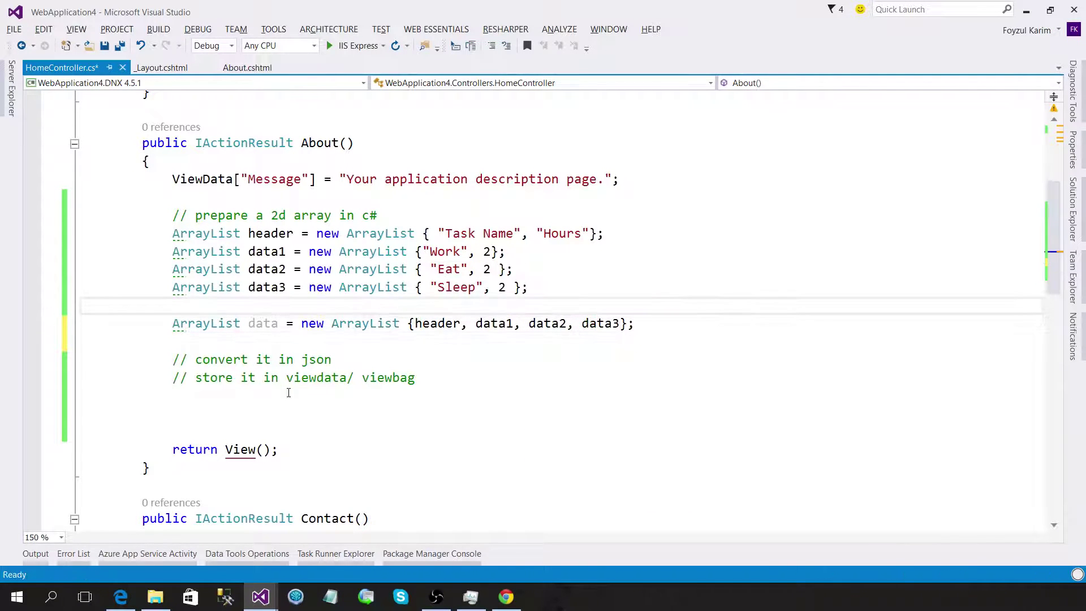
{"action": "key", "text": "Delete"}
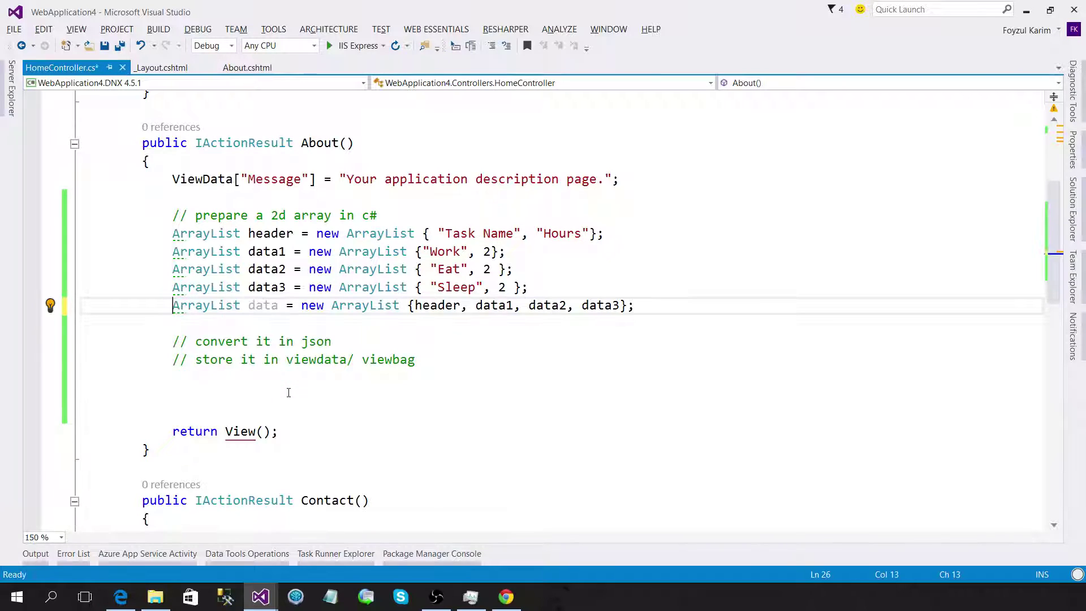
{"action": "key", "text": "ctrl+s"}
{"action": "key", "text": "End"}
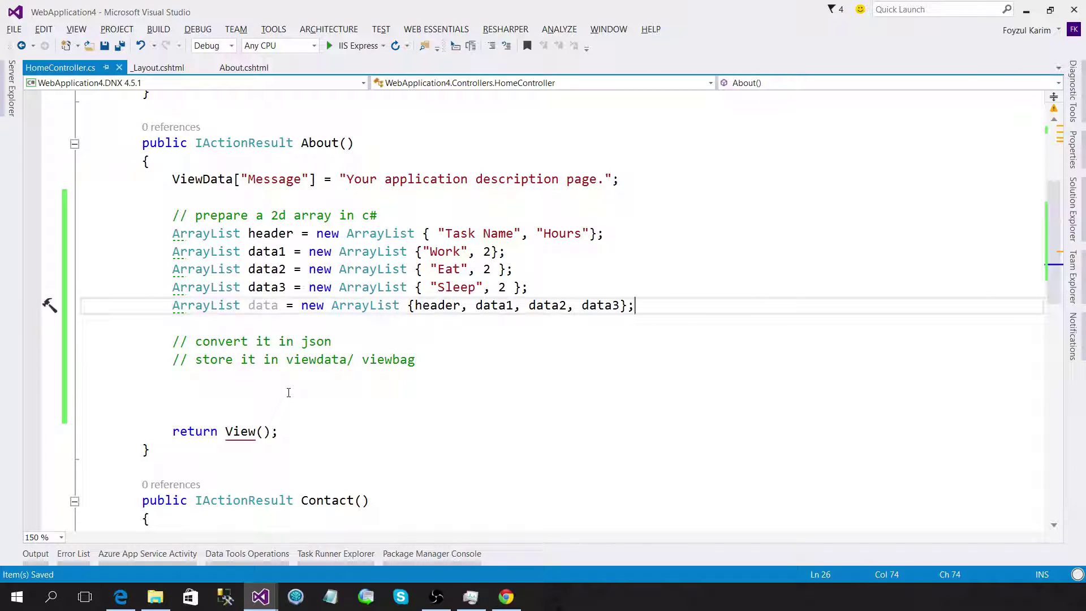
{"action": "mouse_move", "coordinate": [167, 234]}
{"action": "left_mouse_down"}
{"action": "mouse_move", "coordinate": [695, 301]}
{"action": "mouse_move", "coordinate": [313, 323]}
{"action": "left_mouse_up"}
{"action": "left_click", "coordinate": [201, 321]}
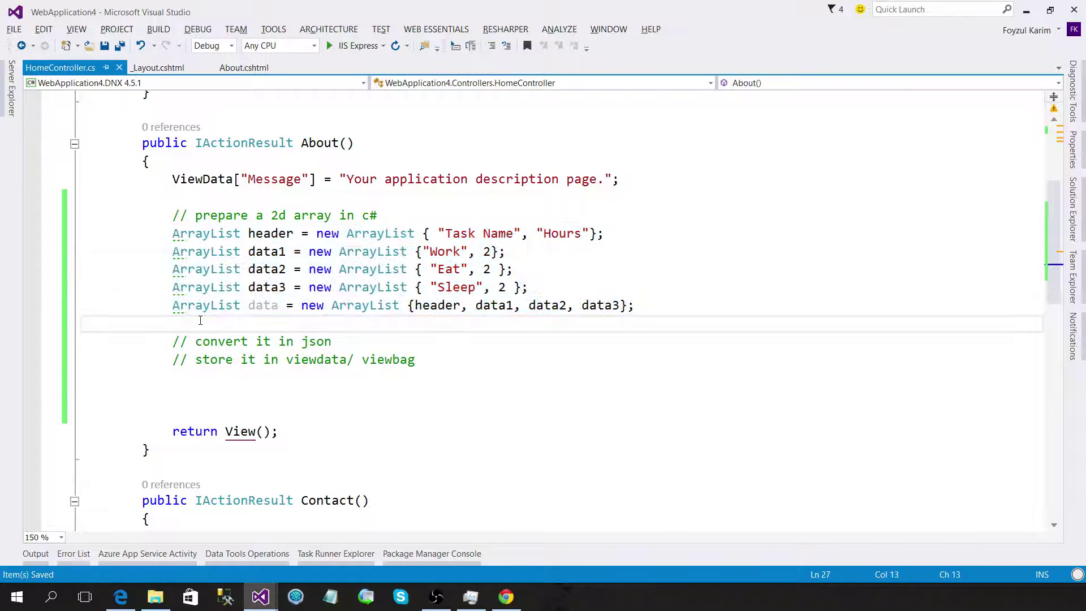
Open a line under the 'convert it in json' comment, discard the stray 'jsonv', and save.
{"action": "key", "text": "BackSpace"}
{"action": "key", "text": "Down"}
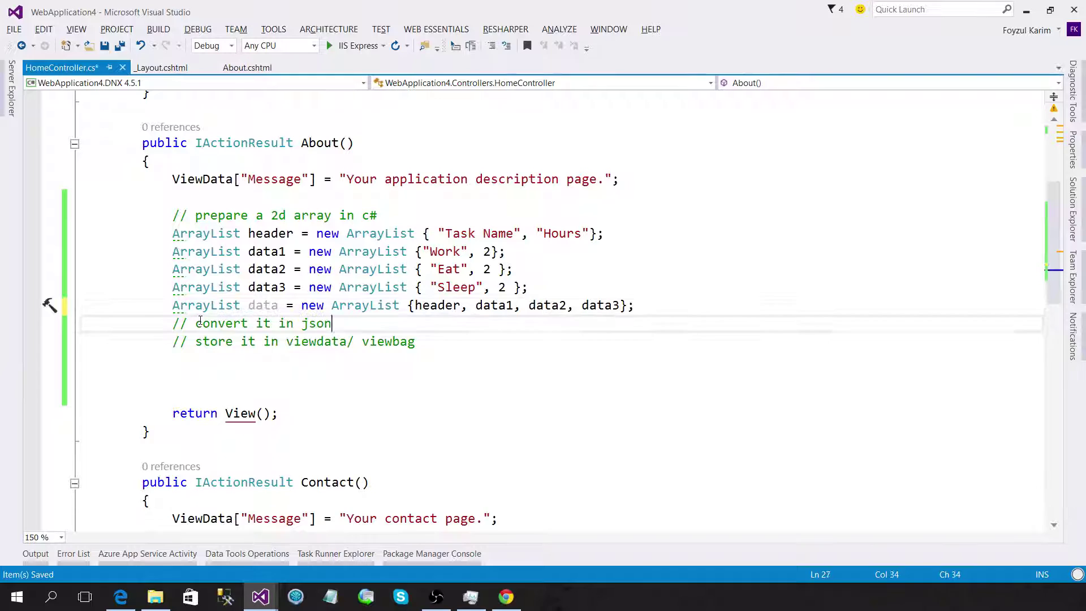
{"action": "key", "text": "Return"}
{"action": "key", "text": "ctrl+s"}
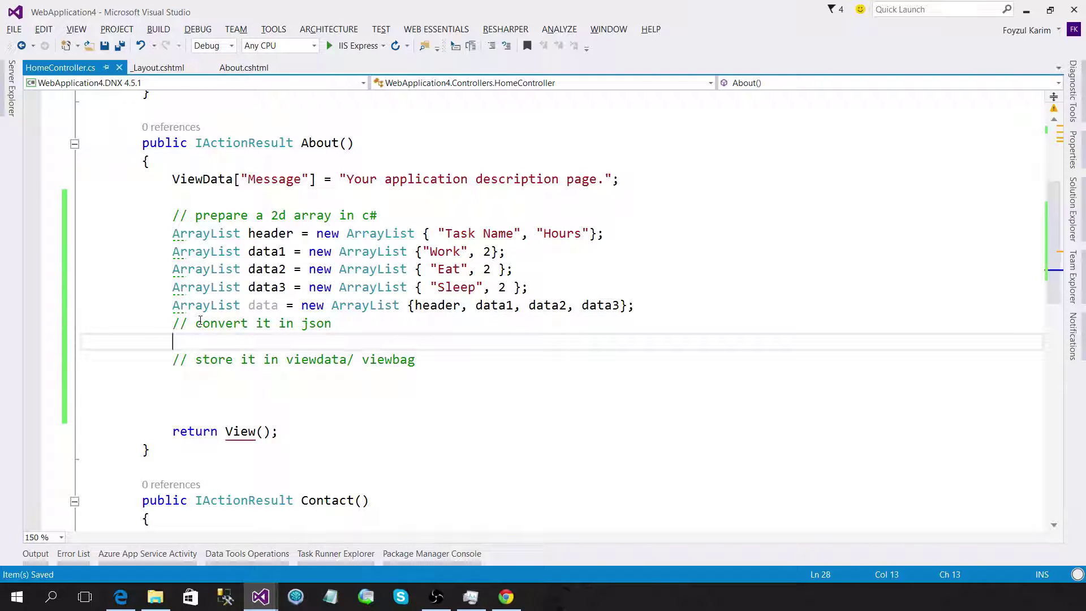
{"action": "type", "text": "jsonv"}
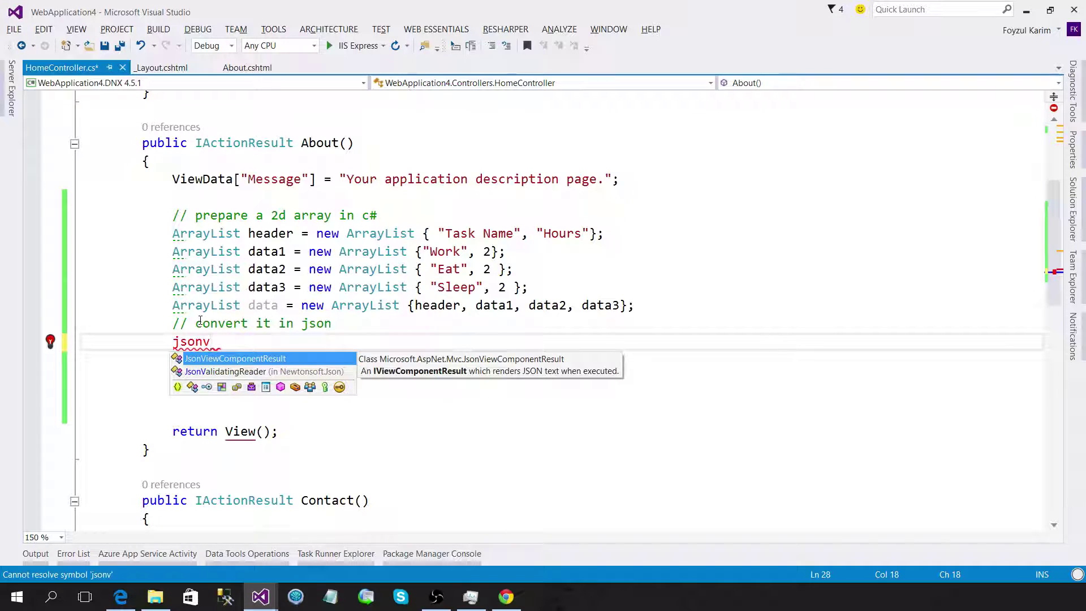
{"action": "scroll", "coordinate": [201, 321], "scroll_direction": "up", "scroll_amount": 5}
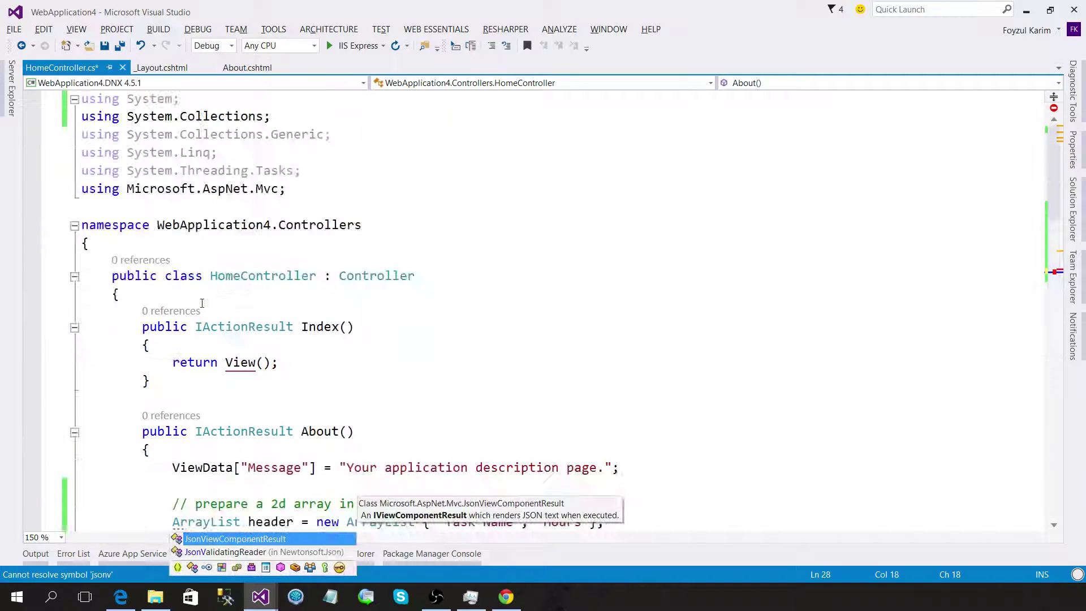
{"action": "scroll", "coordinate": [166, 359], "scroll_direction": "down", "scroll_amount": 4}
{"action": "scroll", "coordinate": [203, 364], "scroll_direction": "down", "scroll_amount": 1}
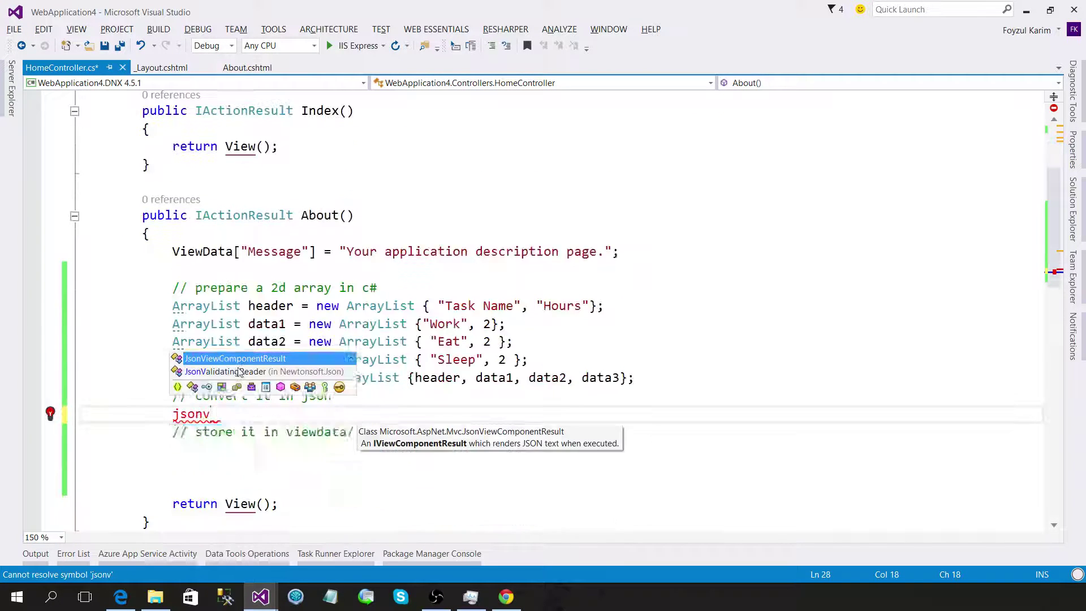
{"action": "key", "text": "Escape"}
{"action": "key", "text": "BackSpace"}
{"action": "key", "text": "BackSpace"}
{"action": "key", "text": "BackSpace"}
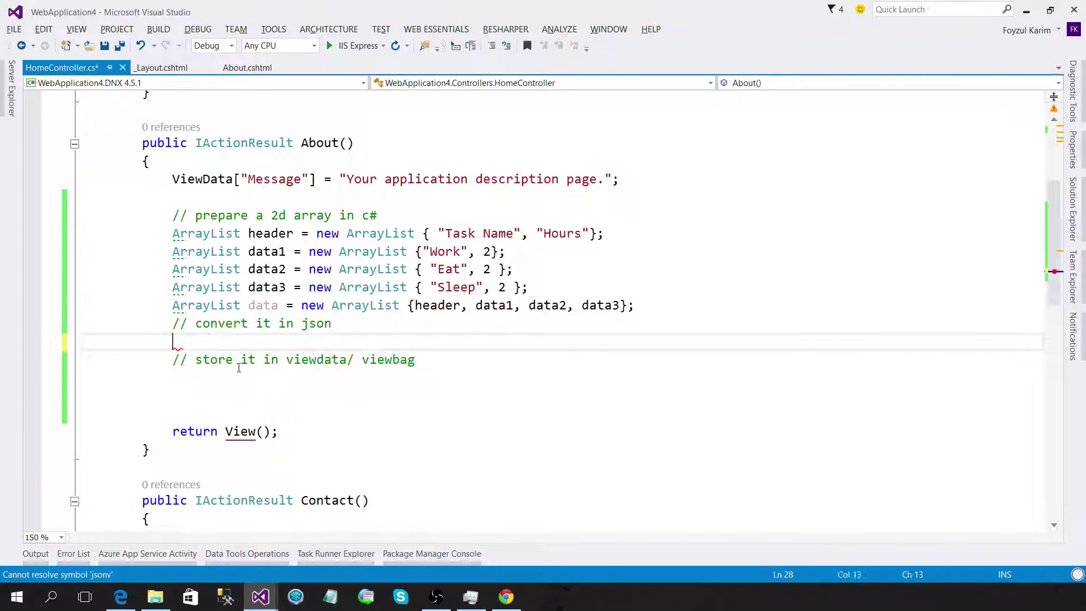
{"action": "key", "text": "ctrl+s"}
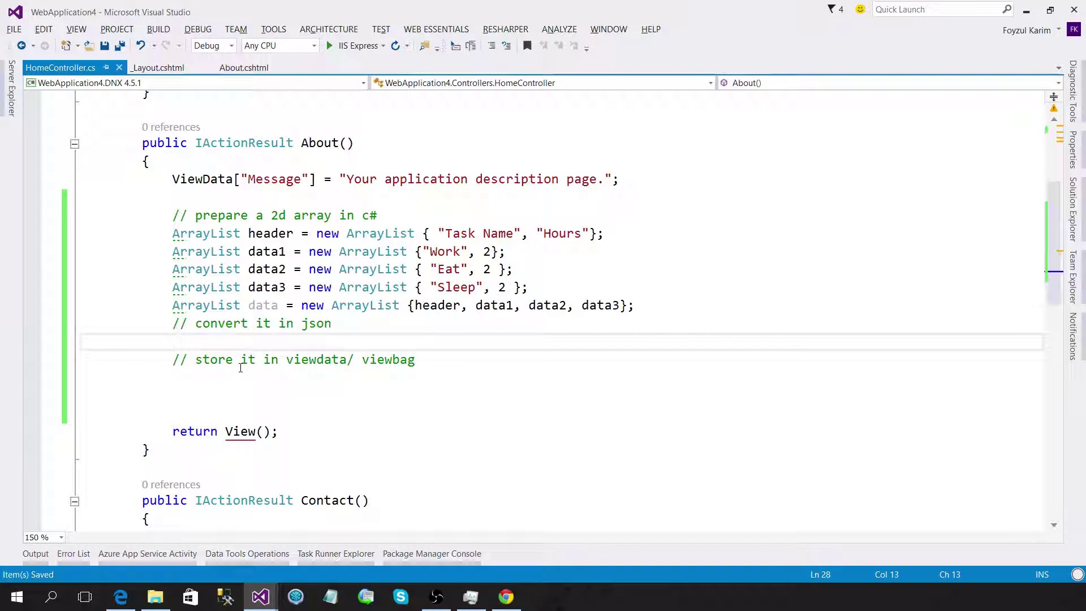
{"action": "type", "text": "JsonC"}
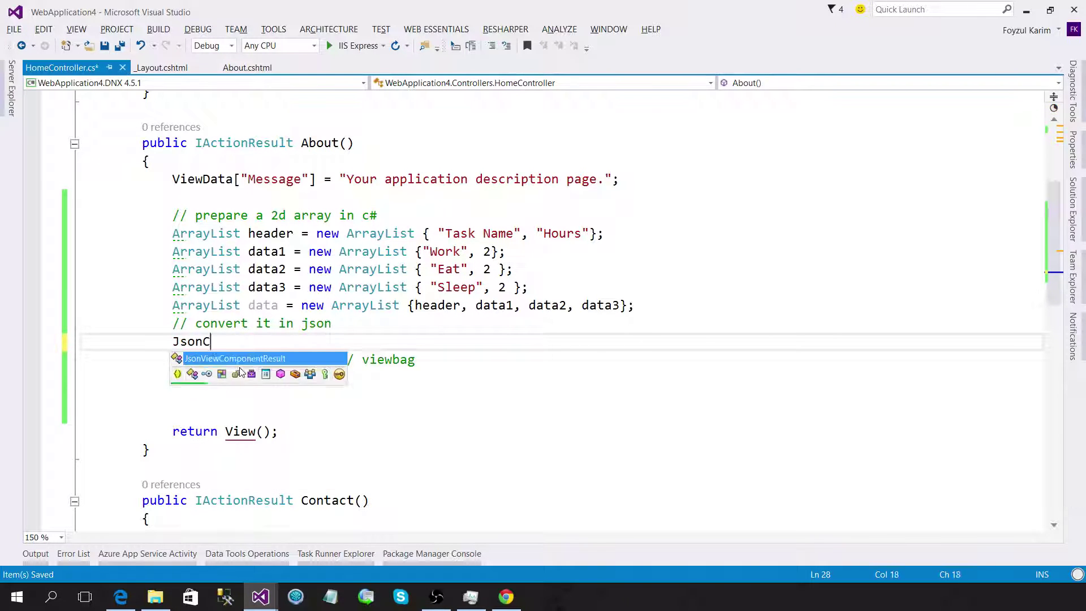
{"action": "type", "text": "onvert"}
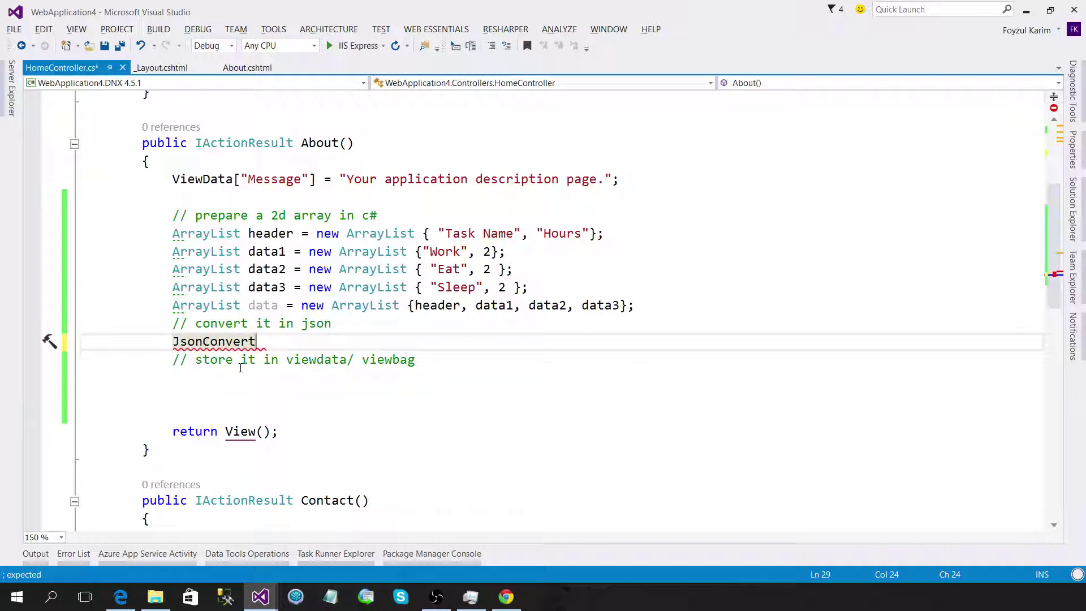
{"action": "type", "text": ".se"}
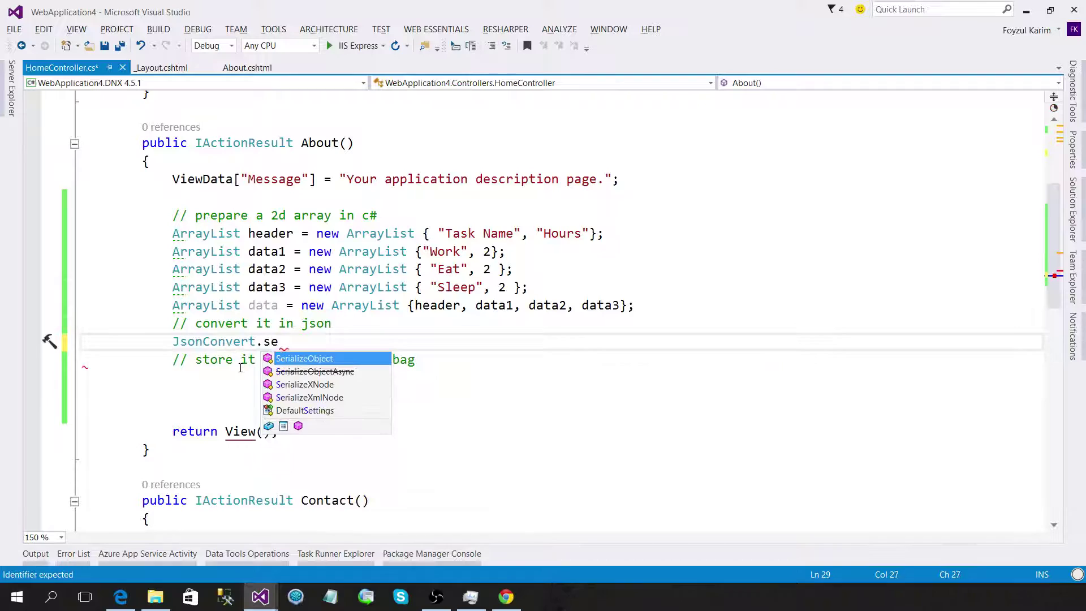
{"action": "type", "text": "r"}
{"action": "type", "text": "("}
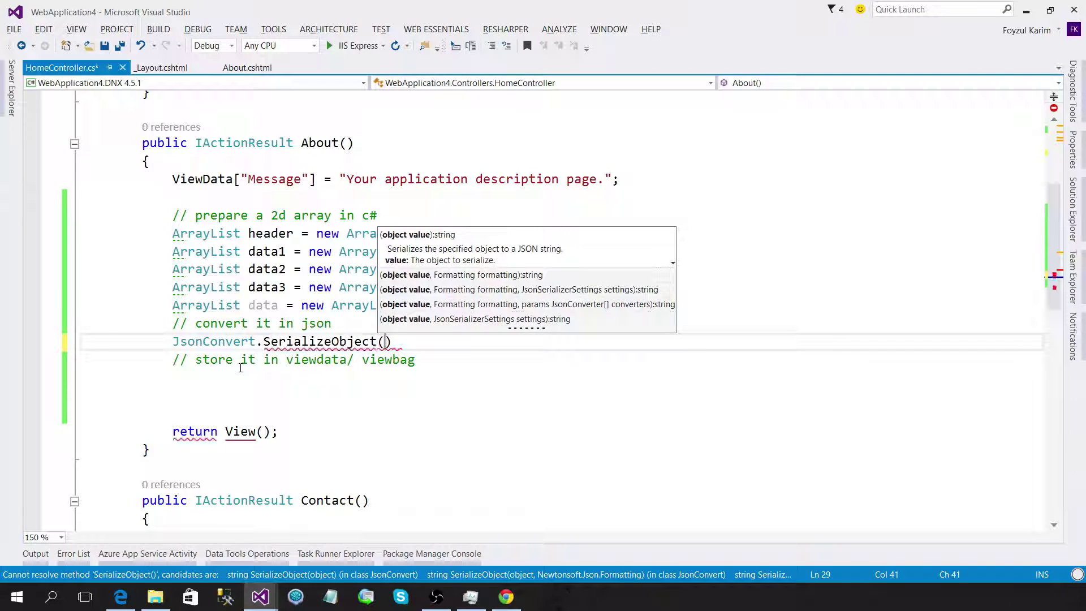
{"action": "type", "text": "data"}
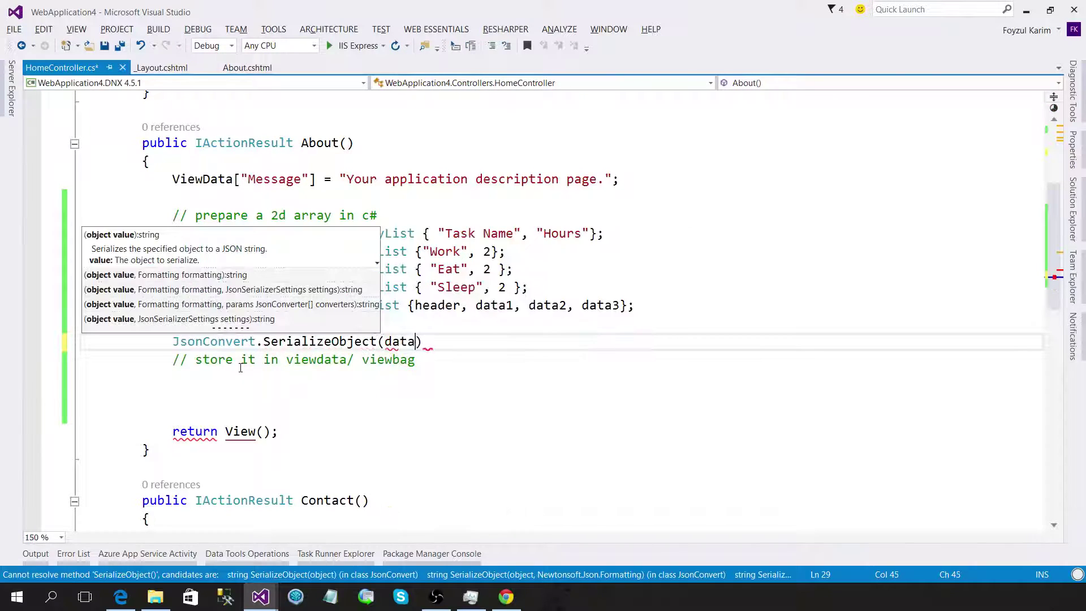
{"action": "type", "text": ",forma"}
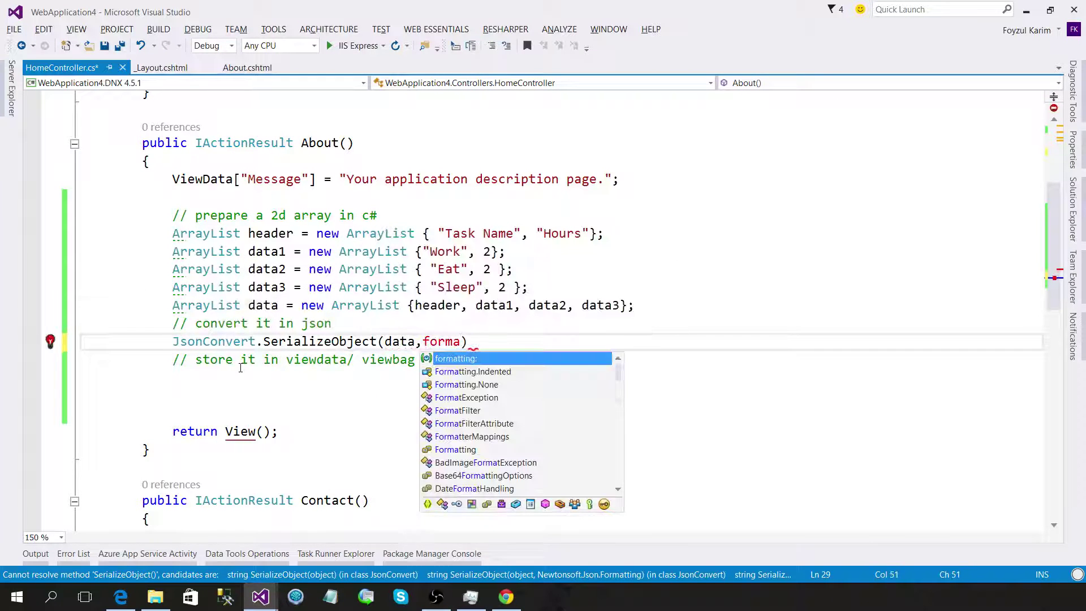
Store JsonConvert.SerializeObject(data, Formatting.None) in string variable dataStr and save.
{"action": "key", "text": "Down"}
{"action": "key", "text": "Down"}
{"action": "key", "text": "Return"}
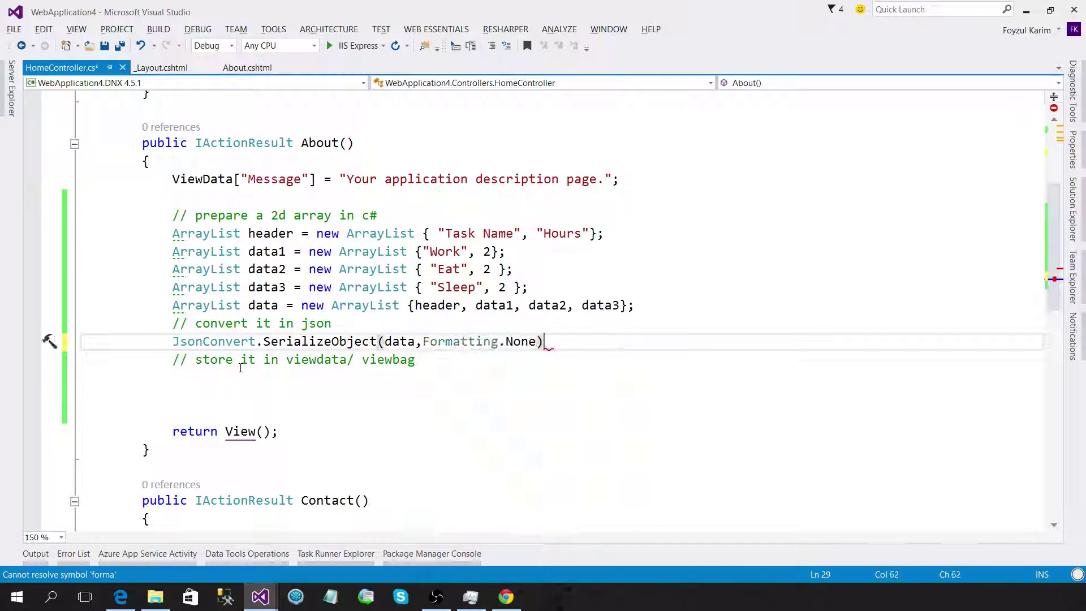
{"action": "type", "text": ";"}
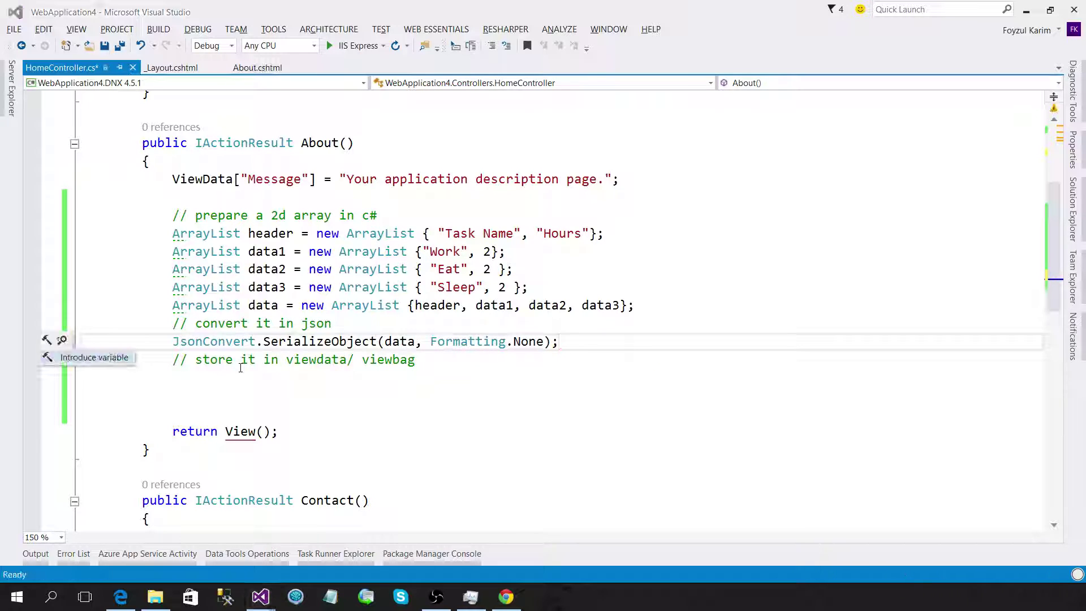
{"action": "key", "text": "Return"}
{"action": "key", "text": "Up"}
{"action": "key", "text": "Return"}
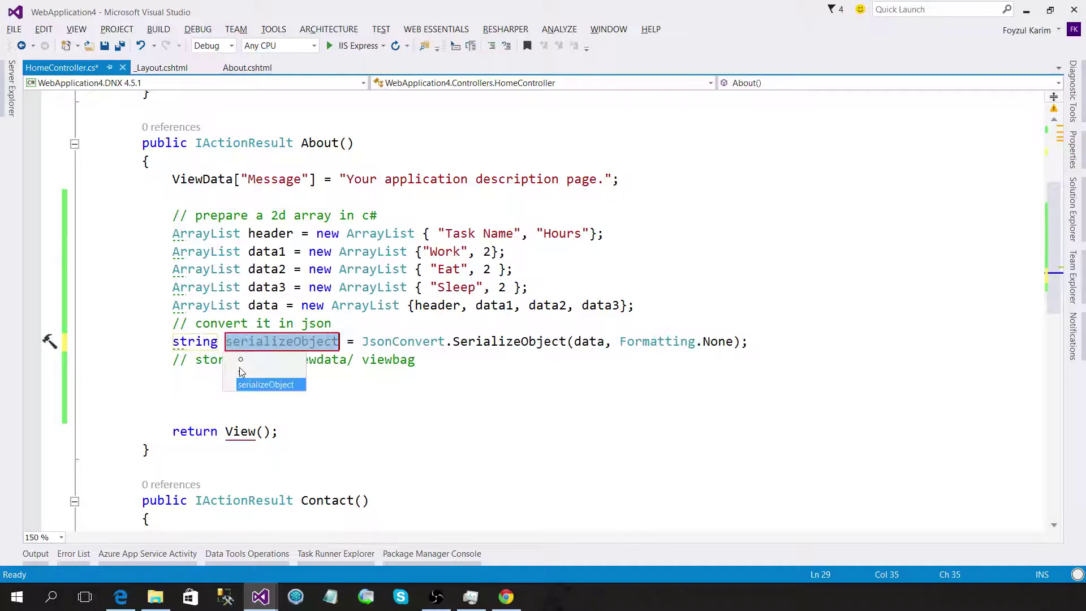
{"action": "type", "text": "data"}
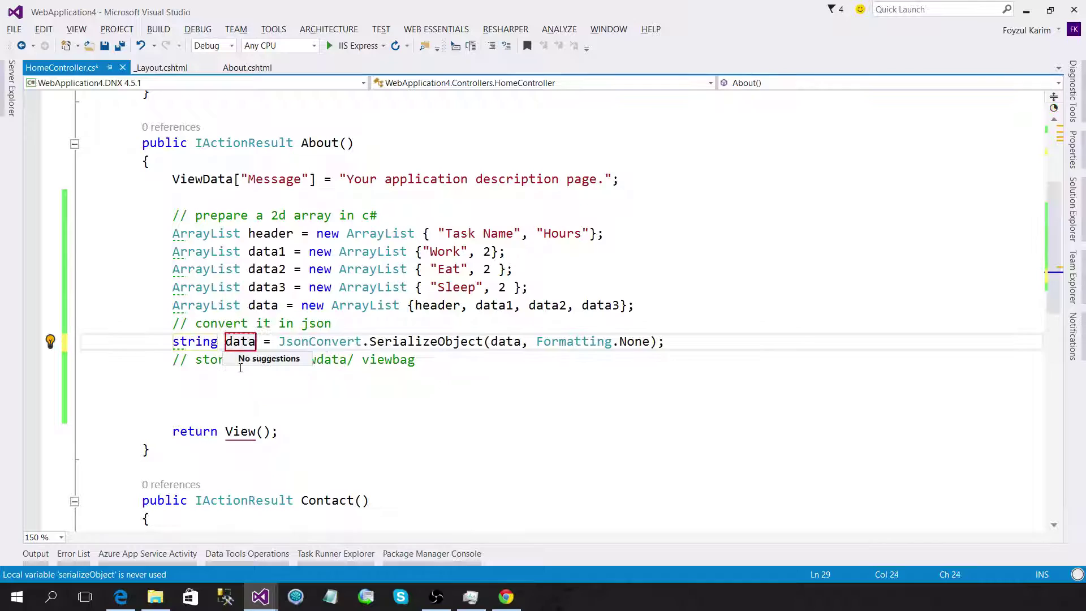
{"action": "type", "text": "Str"}
{"action": "key", "text": "Return"}
{"action": "key", "text": "Return"}
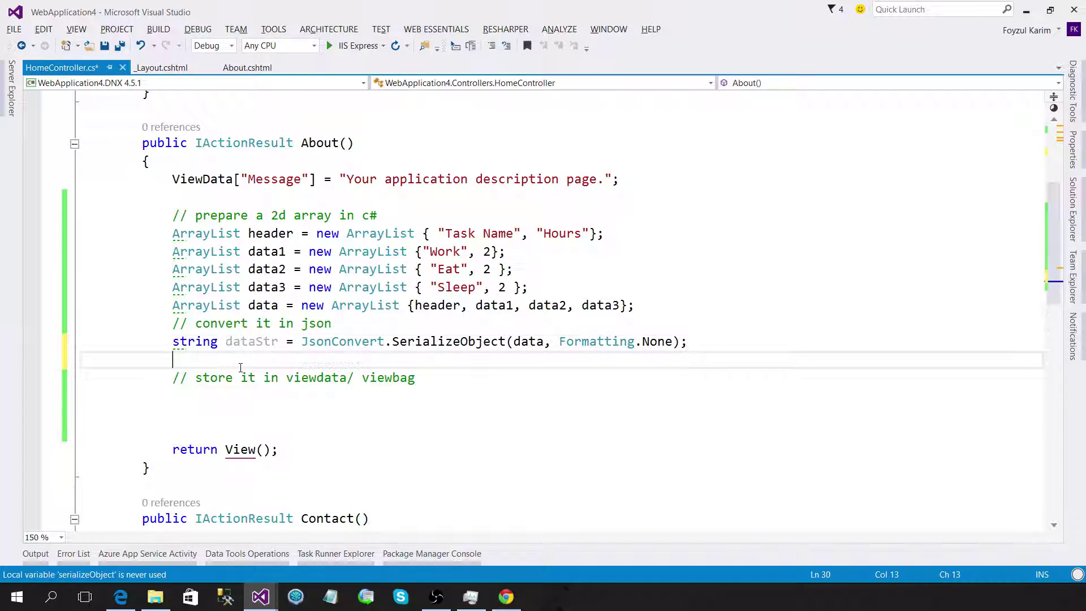
{"action": "key", "text": "Delete"}
{"action": "key", "text": "ctrl+s"}
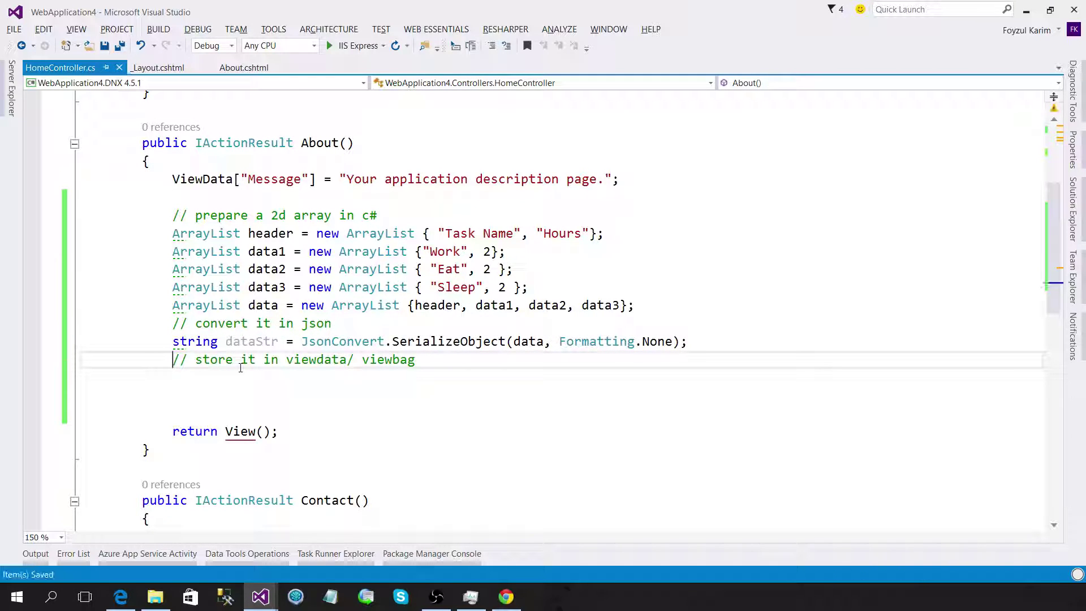
Assign ViewBag.Data = dataStr; below the viewbag comment and save the controller.
{"action": "key", "text": "Down"}
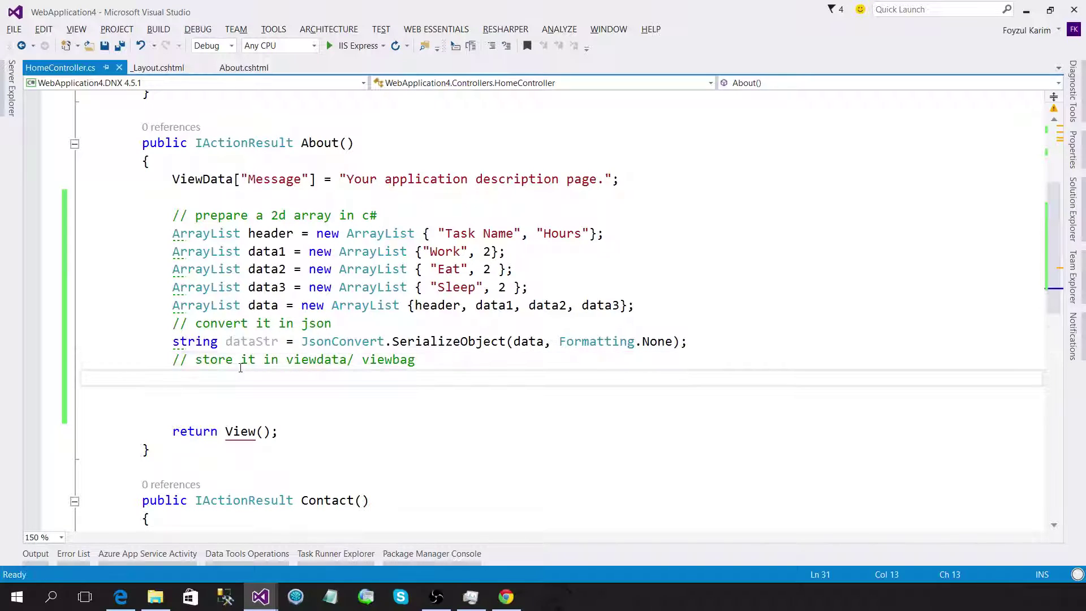
{"action": "type", "text": "ViewB"}
{"action": "key", "text": "Tab"}
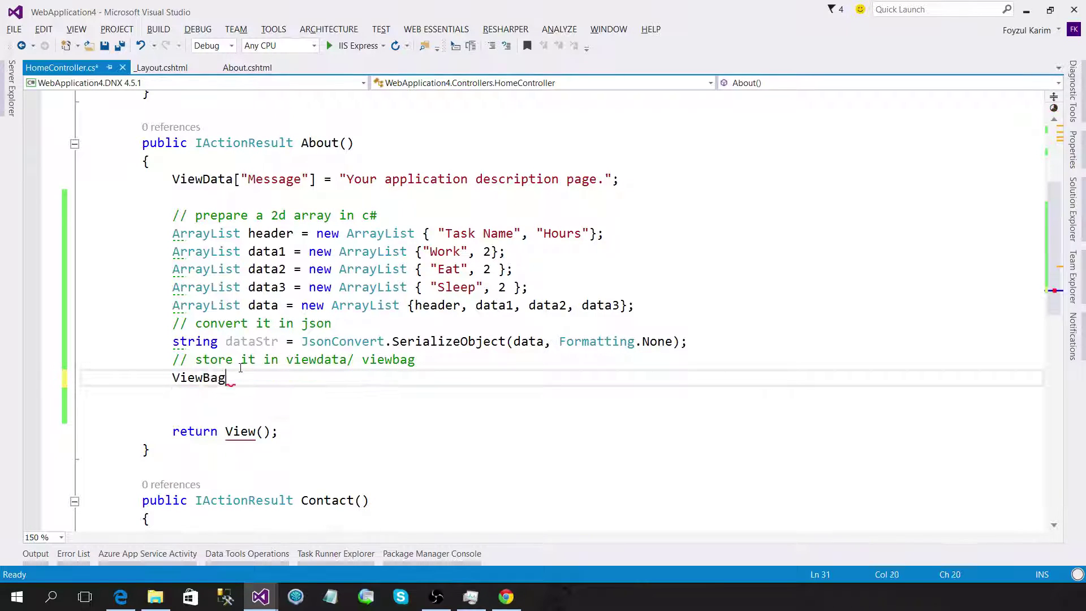
{"action": "type", "text": ".Data = "}
{"action": "type", "text": "data"}
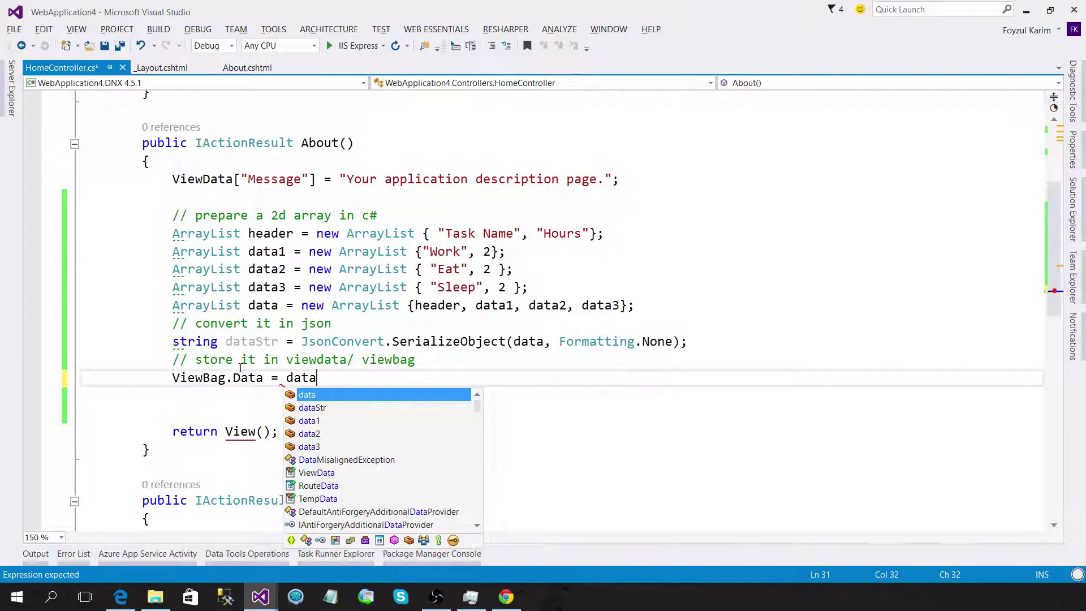
{"action": "type", "text": "s"}
{"action": "key", "text": "Tab"}
{"action": "type", "text": ";"}
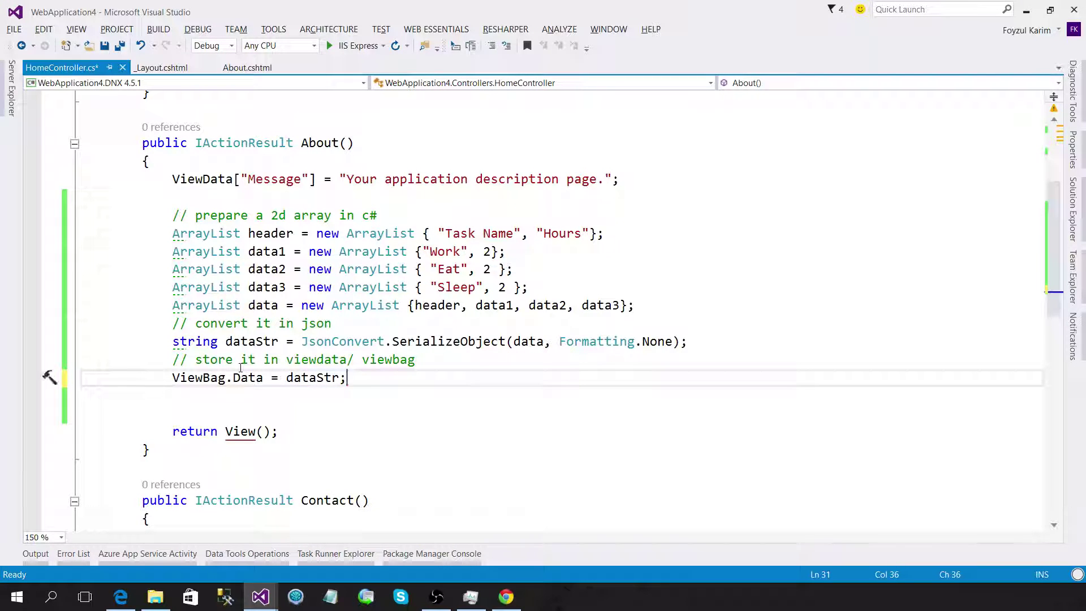
{"action": "key", "text": "ctrl+s"}
Delete the leftover blank lines before the return statement.
{"action": "key", "text": "Down"}
{"action": "key", "text": "shift+Down"}
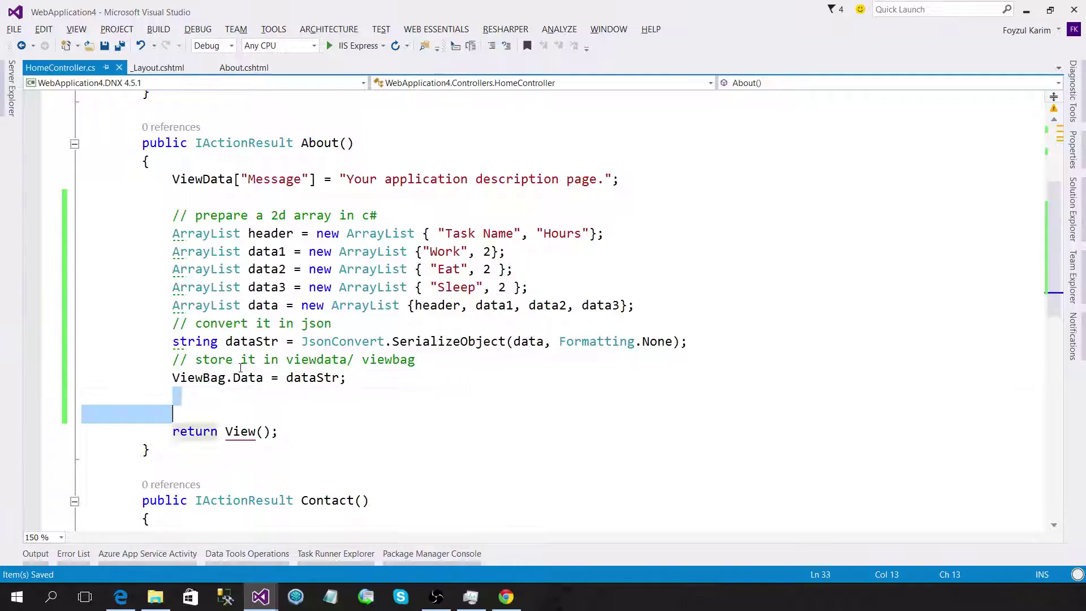
{"action": "key", "text": "Delete"}
{"action": "key", "text": "BackSpace"}
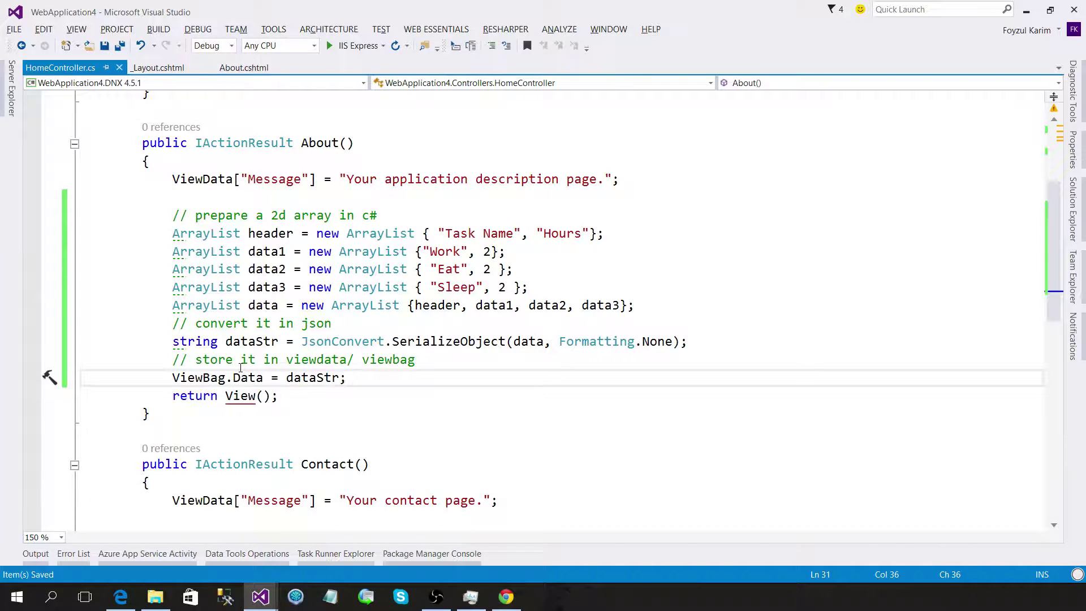
{"action": "key", "text": "ctrl+Tab"}
{"action": "left_click", "coordinate": [335, 160]}
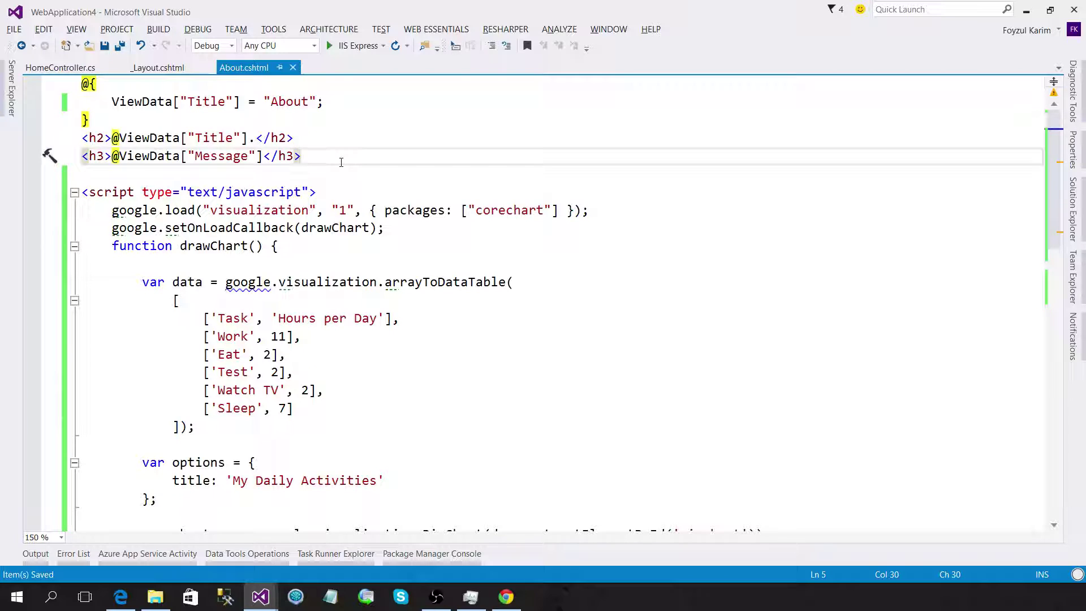
{"action": "key", "text": "Return"}
{"action": "type", "text": "<"}
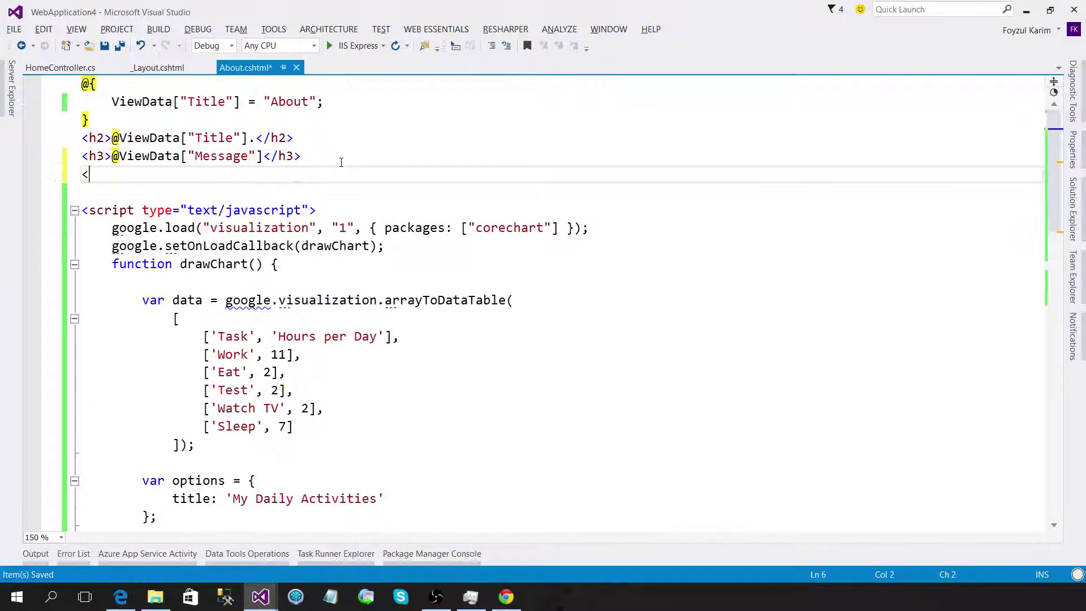
{"action": "type", "text": "p"}
{"action": "key", "text": "BackSpace"}
{"action": "type", "text": "h4>"}
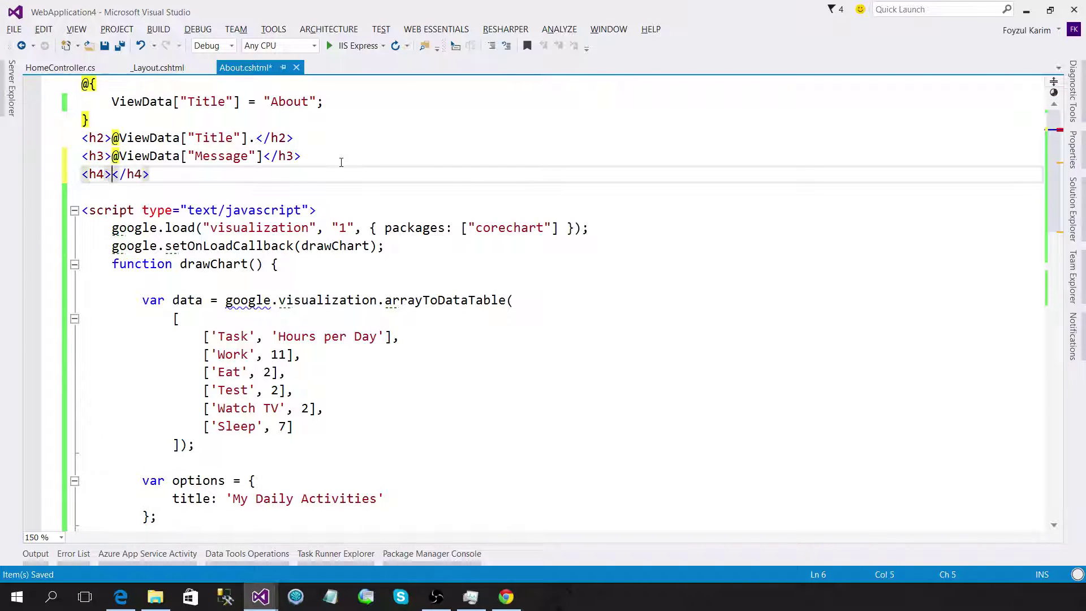
{"action": "type", "text": "@vi"}
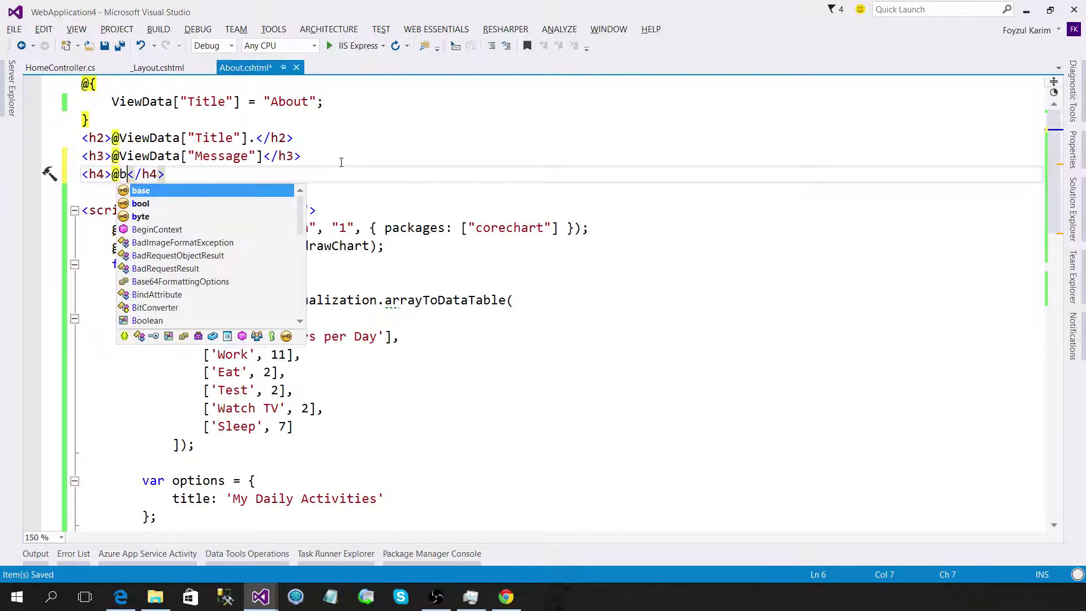
{"action": "type", "text": "ewB."}
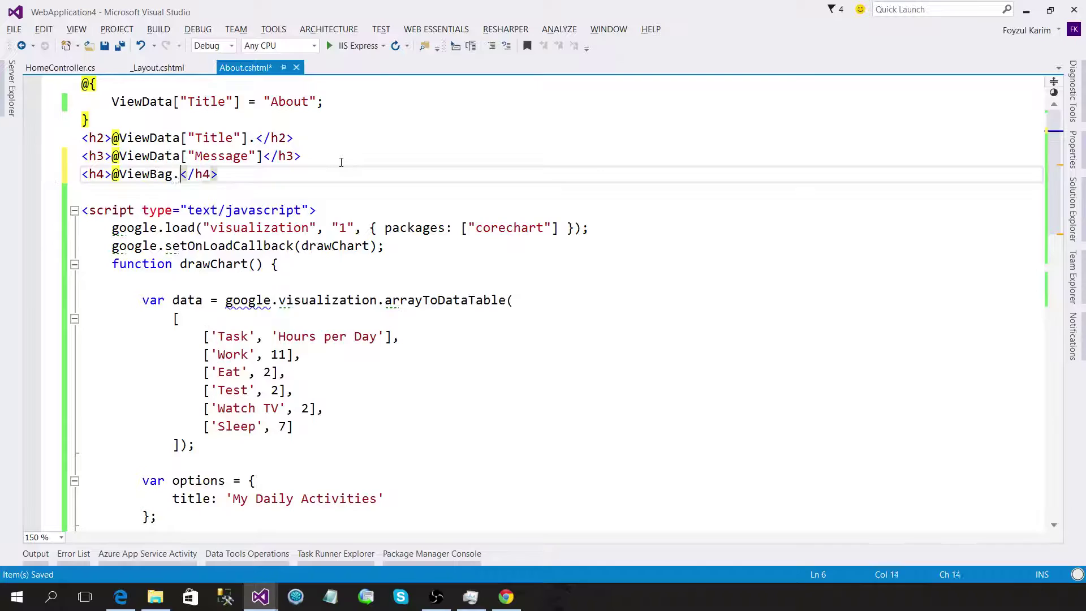
{"action": "type", "text": "Data"}
{"action": "key", "text": "End"}
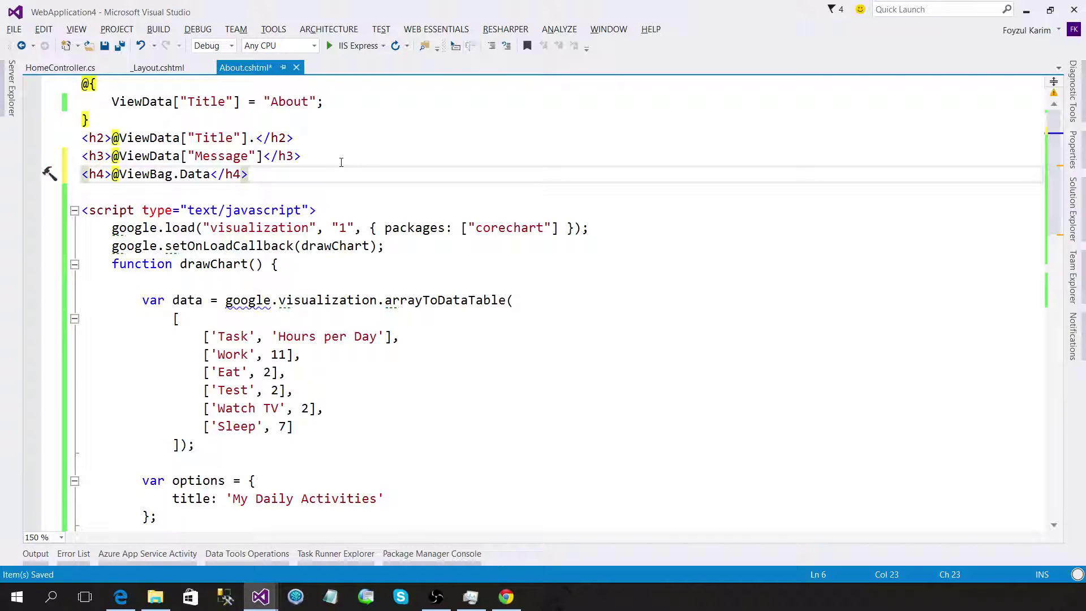
Check the ViewBag.Data assignment in HomeController, rebuild, and reload the About page.
{"action": "key", "text": "ctrl+Tab"}
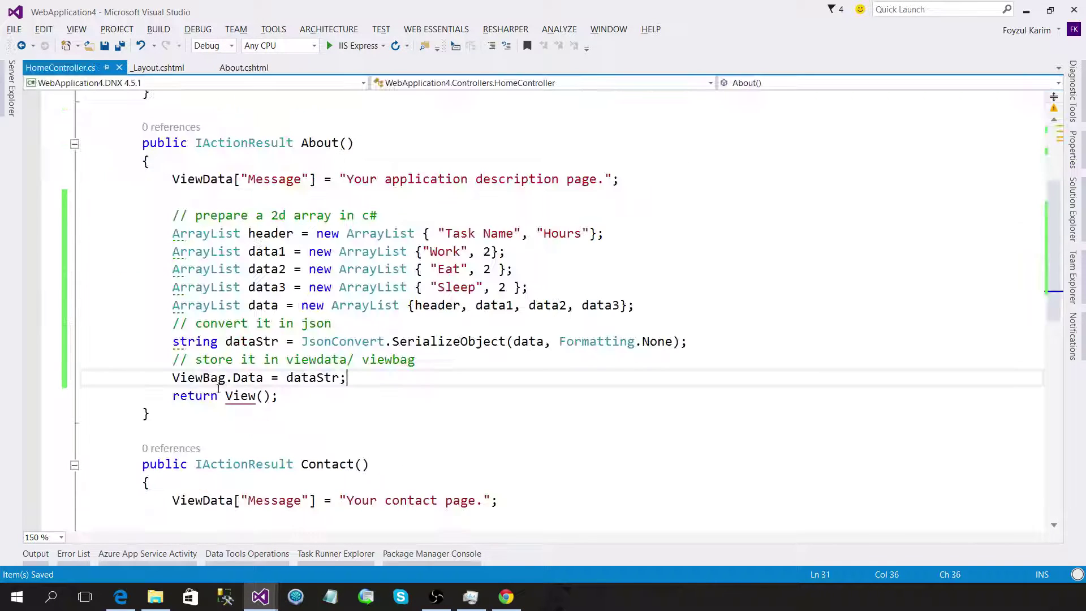
{"action": "left_click_drag", "start_coordinate": [171, 377], "coordinate": [333, 377]}
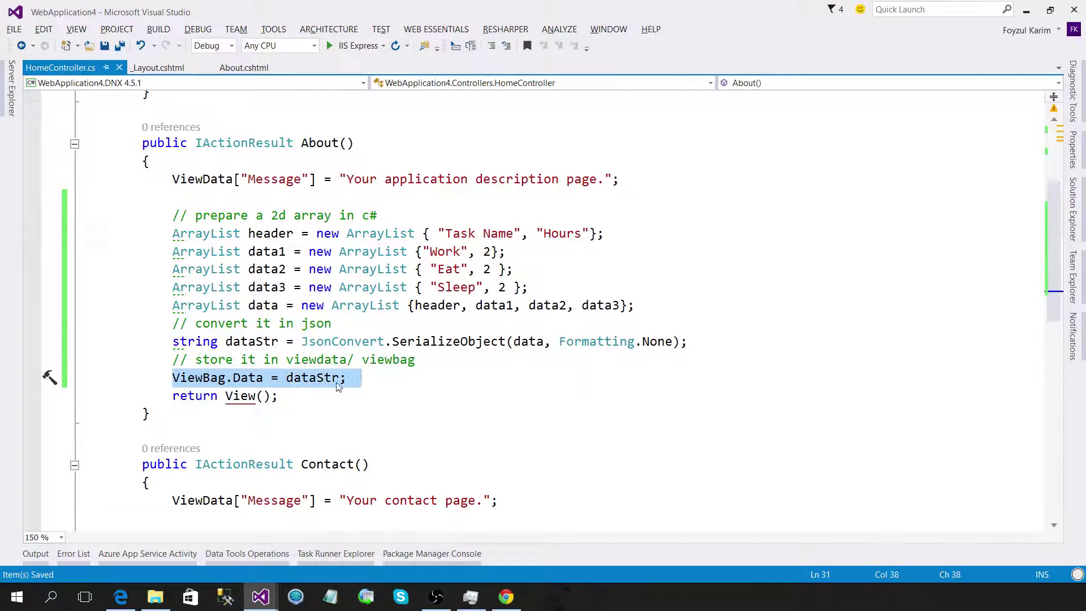
{"action": "left_click", "coordinate": [327, 378]}
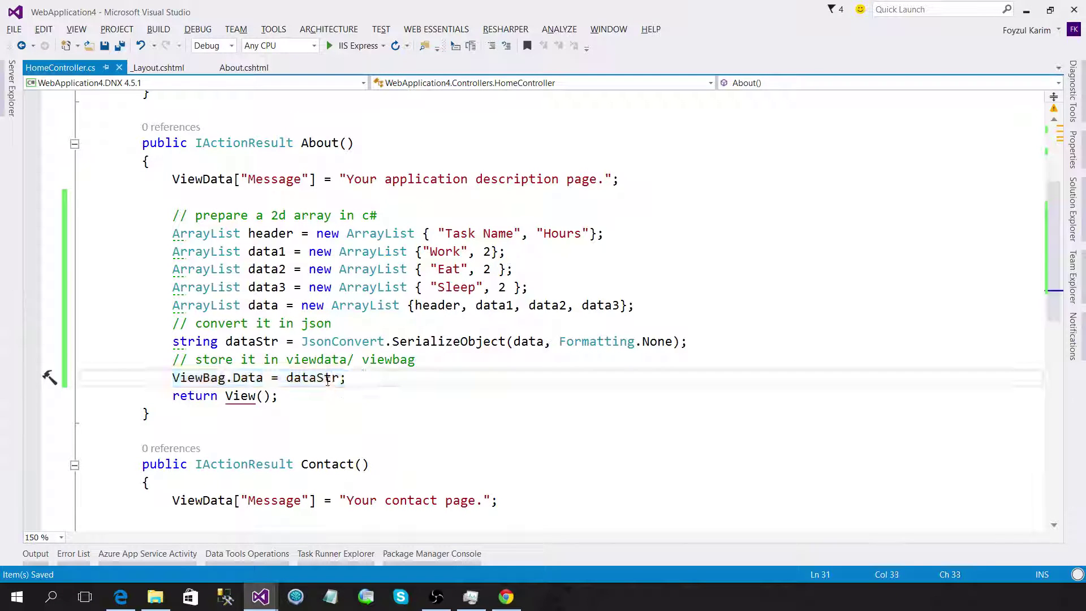
{"action": "left_click", "coordinate": [509, 598]}
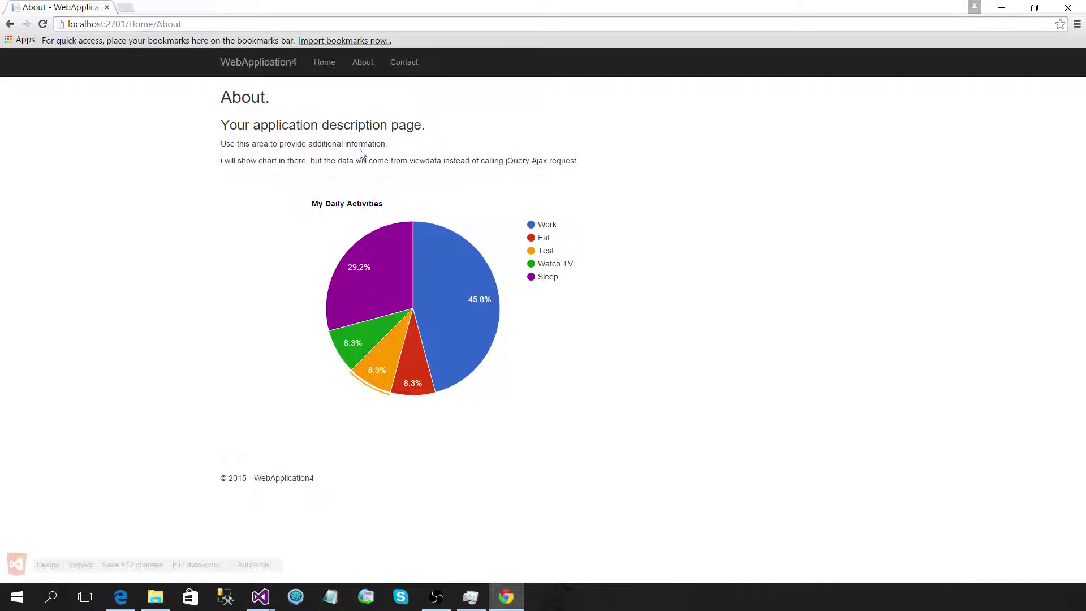
{"action": "left_click", "coordinate": [43, 25]}
{"action": "key", "text": "alt+Tab"}
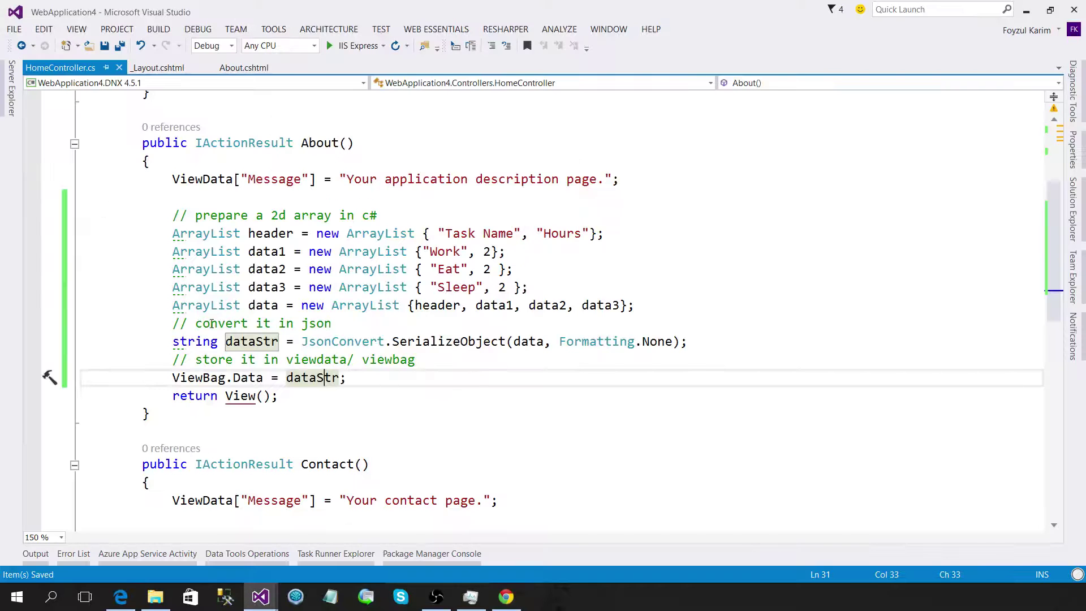
{"action": "left_click", "coordinate": [293, 305]}
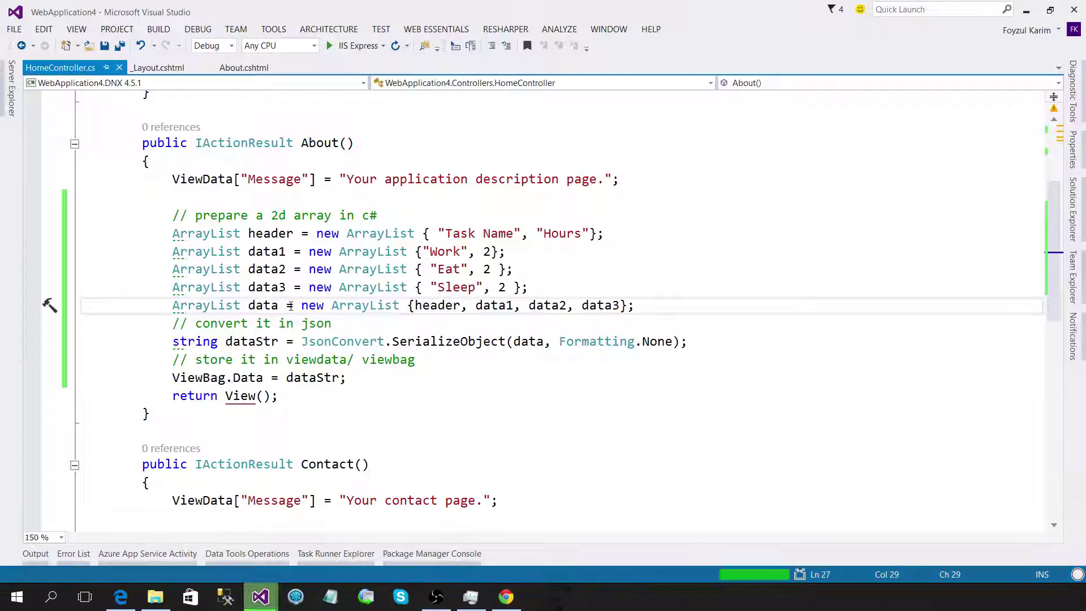
{"action": "left_click", "coordinate": [286, 394]}
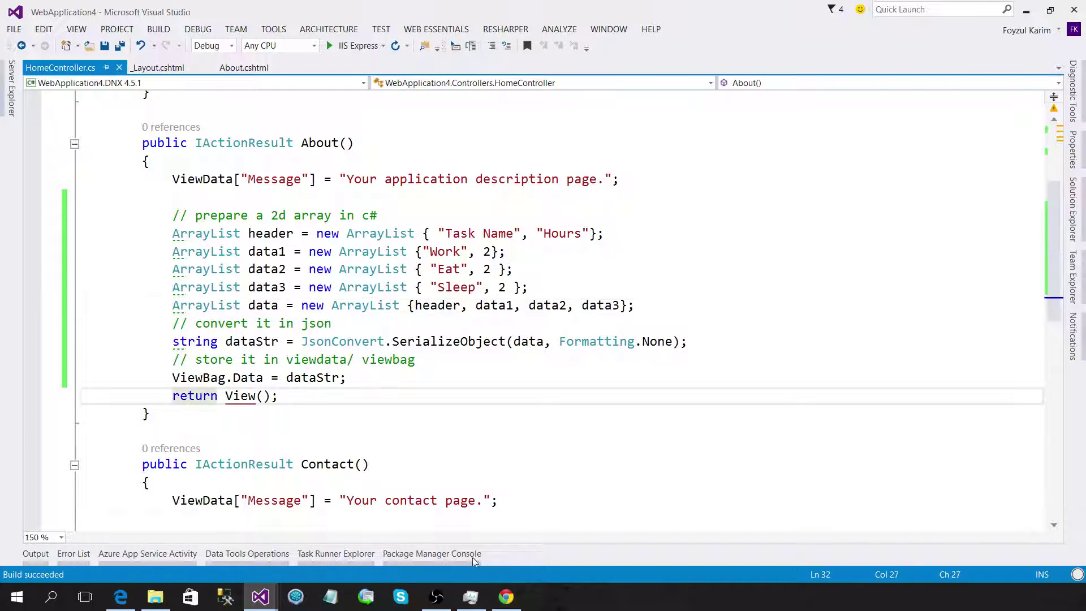
{"action": "left_click", "coordinate": [505, 596]}
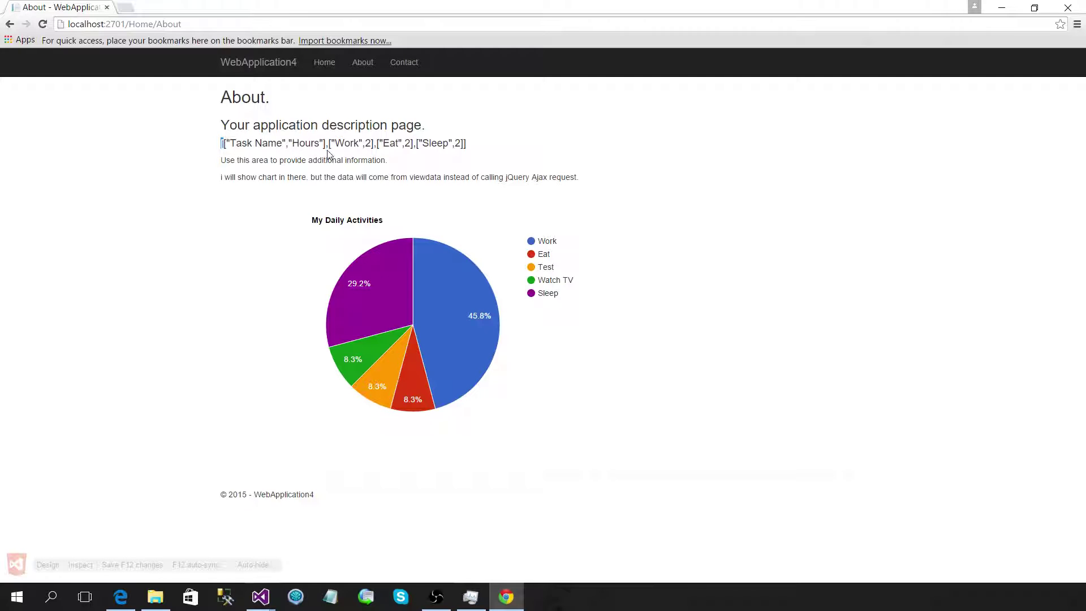
Highlight the JSON data line on the About page, including the Work entry.
{"action": "left_click_drag", "start_coordinate": [329, 143], "coordinate": [376, 141]}
{"action": "left_click", "coordinate": [378, 142]}
{"action": "left_click_drag", "start_coordinate": [229, 143], "coordinate": [480, 141]}
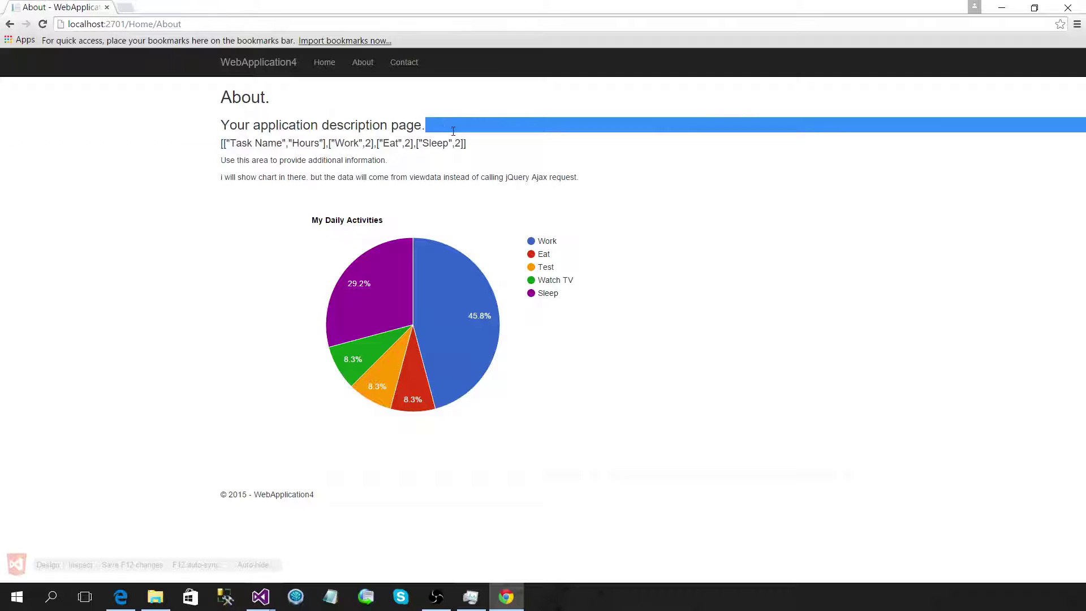
{"action": "left_click", "coordinate": [341, 177]}
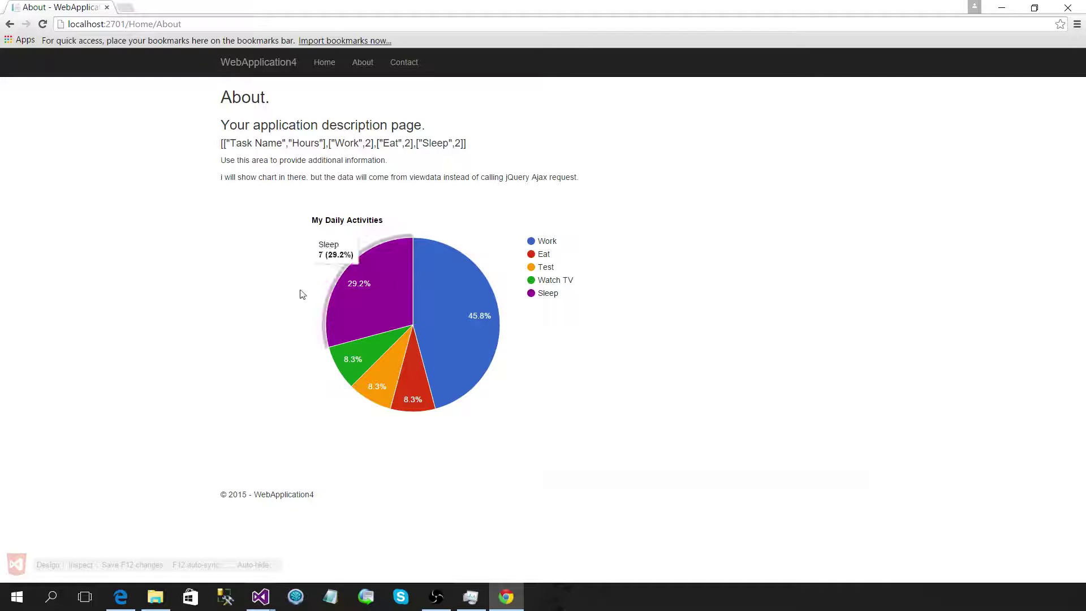
{"action": "key", "text": "alt+Tab"}
{"action": "key", "text": "ctrl+Tab"}
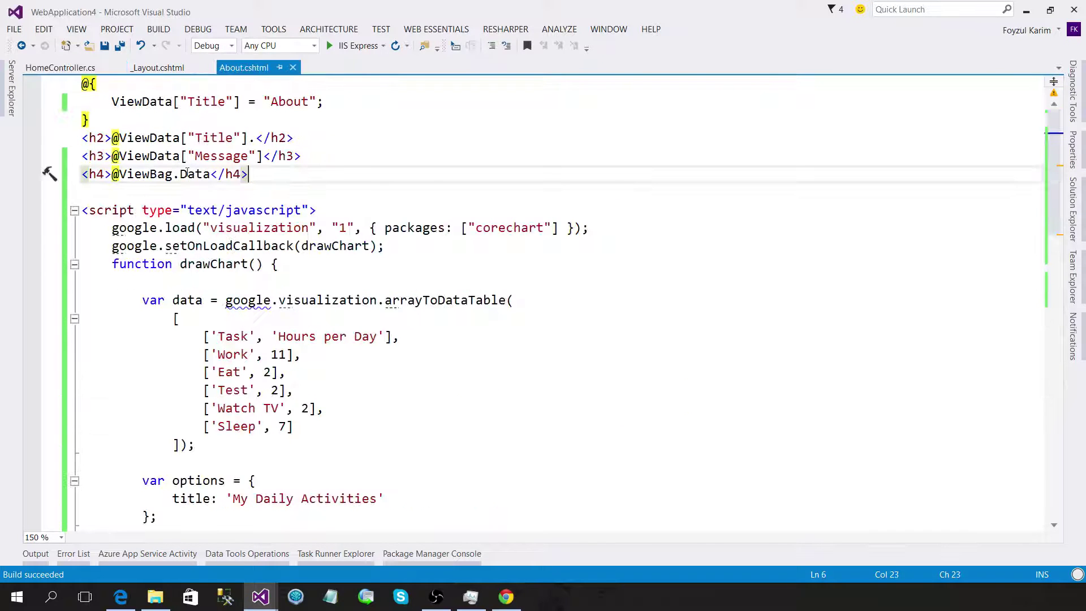
{"action": "left_click_drag", "start_coordinate": [120, 174], "coordinate": [212, 174]}
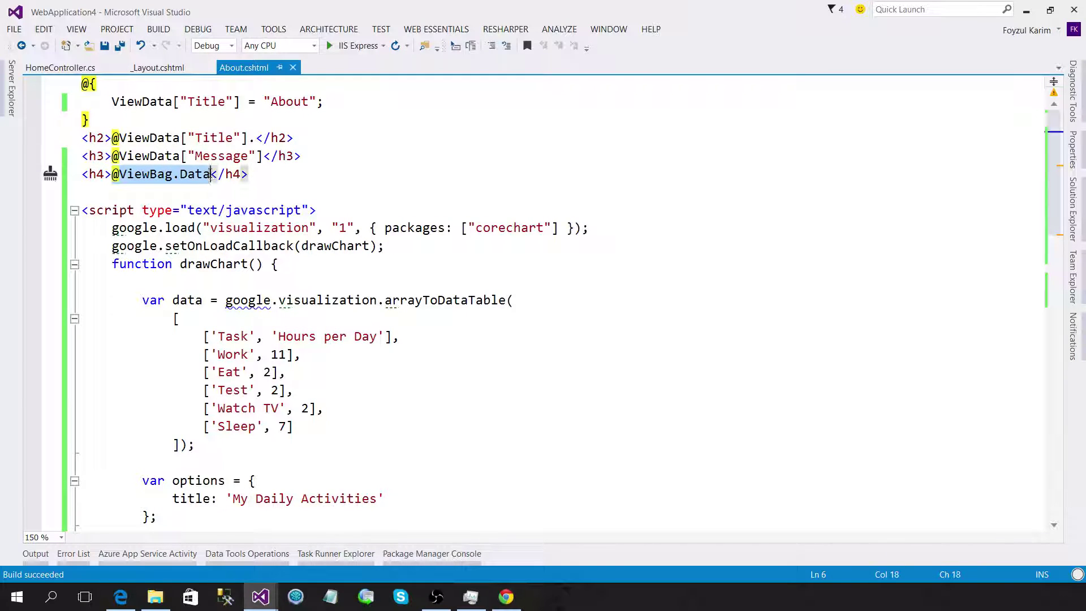
{"action": "left_click_drag", "start_coordinate": [111, 227], "coordinate": [161, 516]}
{"action": "left_click", "coordinate": [265, 425]}
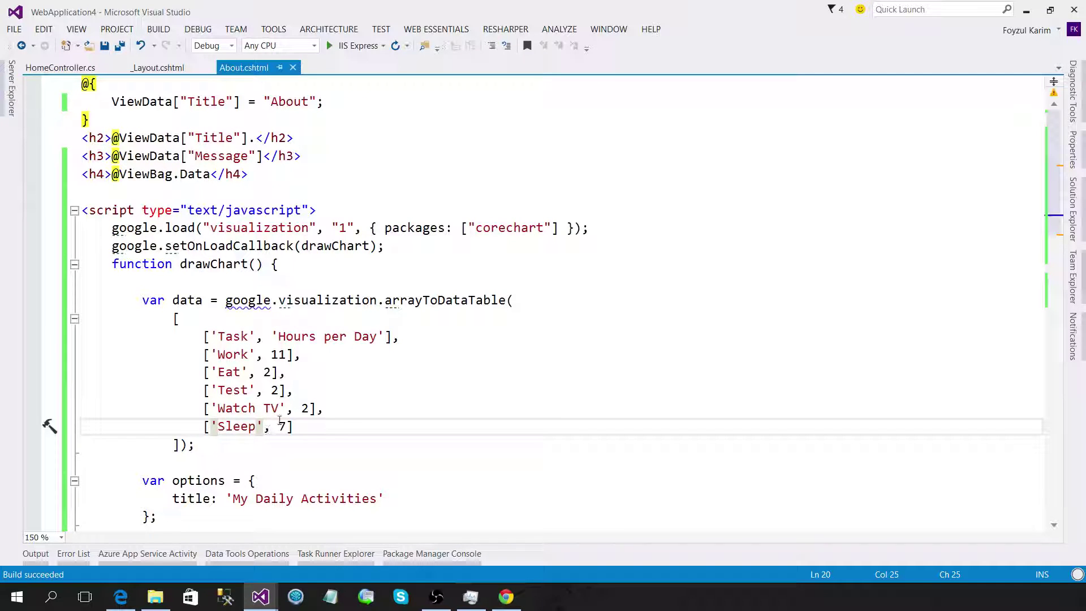
{"action": "mouse_move", "coordinate": [96, 173]}
{"action": "left_click_drag", "start_coordinate": [113, 174], "coordinate": [213, 174]}
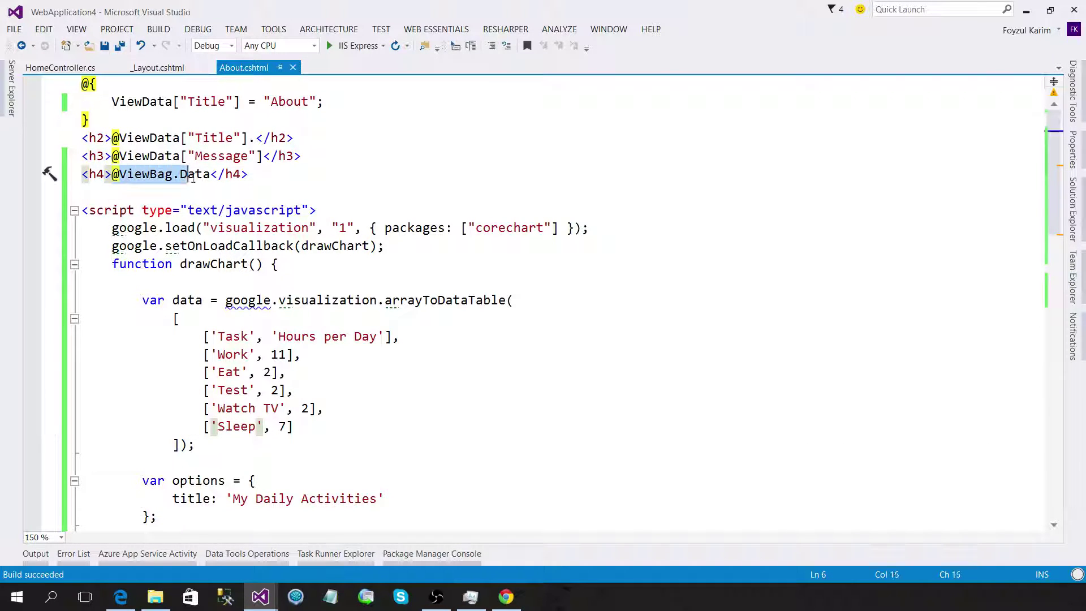
{"action": "left_click", "coordinate": [180, 198]}
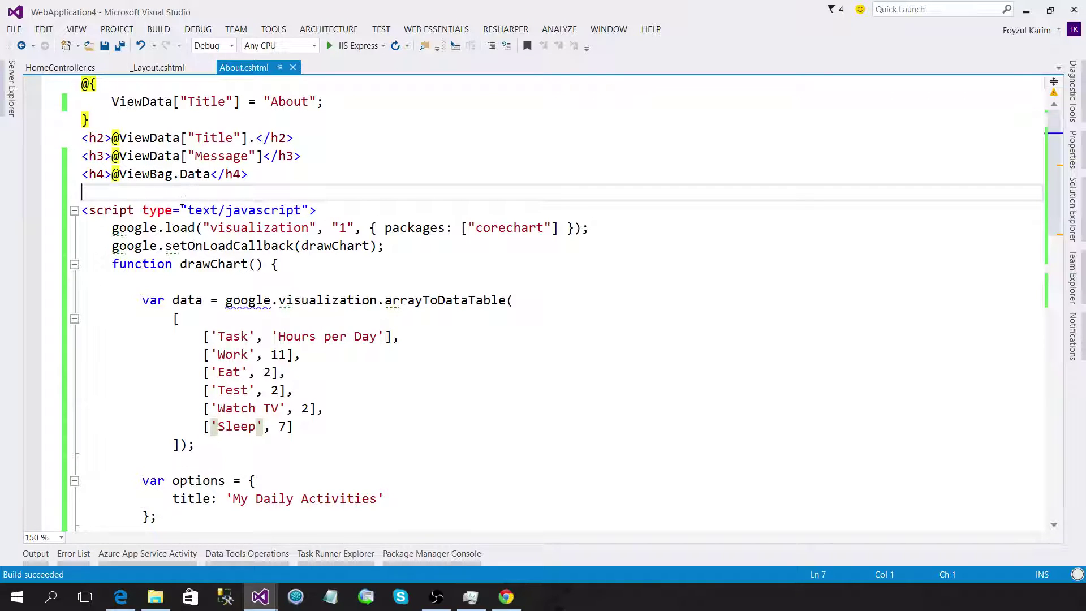
{"action": "scroll", "coordinate": [180, 200], "scroll_direction": "down", "scroll_amount": 2}
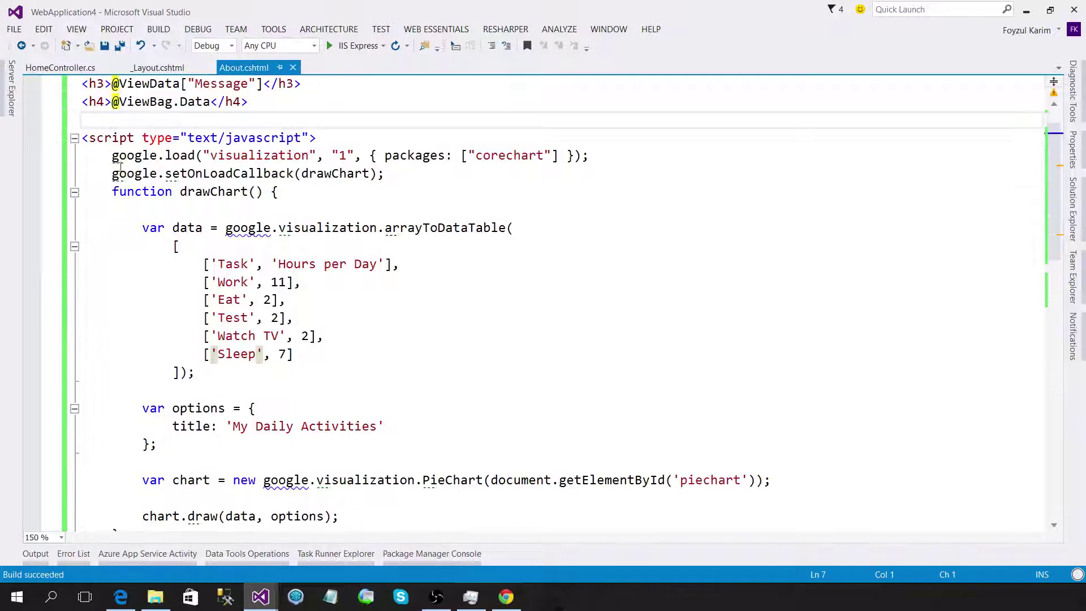
{"action": "left_click_drag", "start_coordinate": [111, 156], "coordinate": [198, 447]}
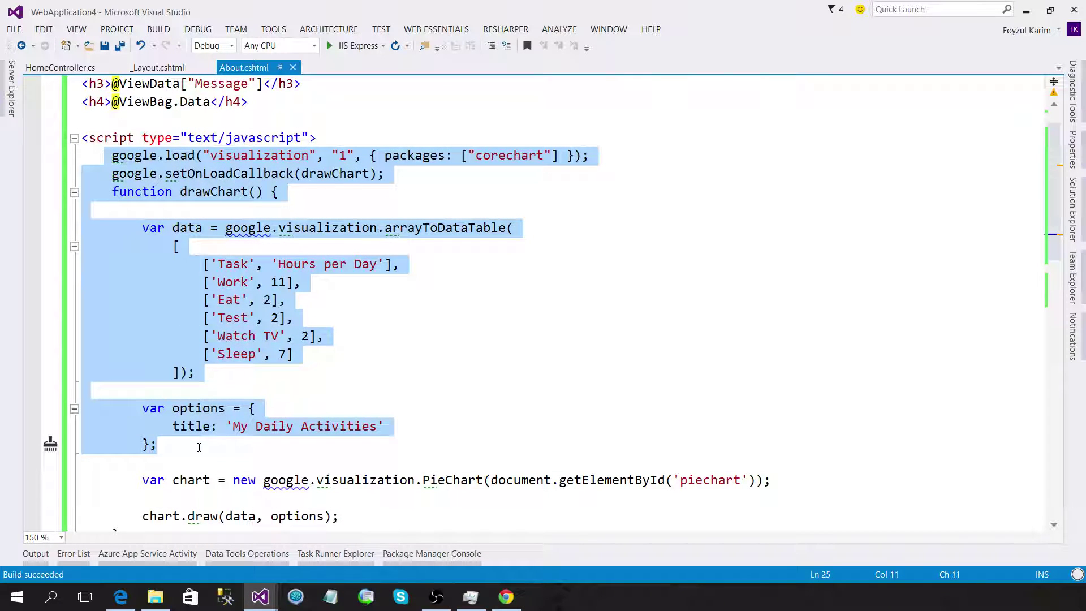
{"action": "scroll", "coordinate": [134, 429], "scroll_direction": "up", "scroll_amount": 2}
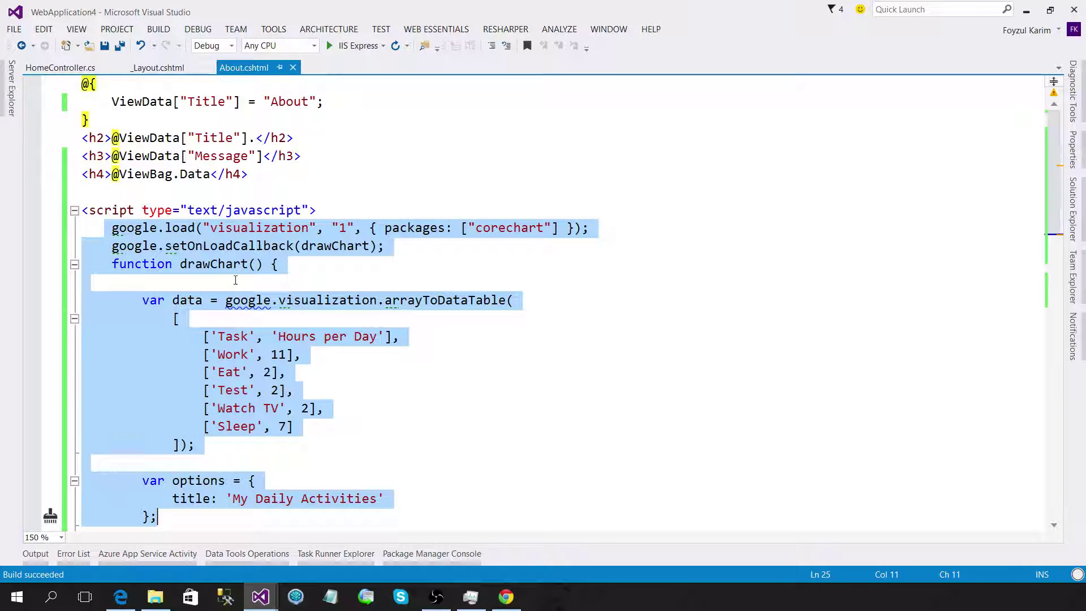
{"action": "left_click_drag", "start_coordinate": [111, 174], "coordinate": [212, 174]}
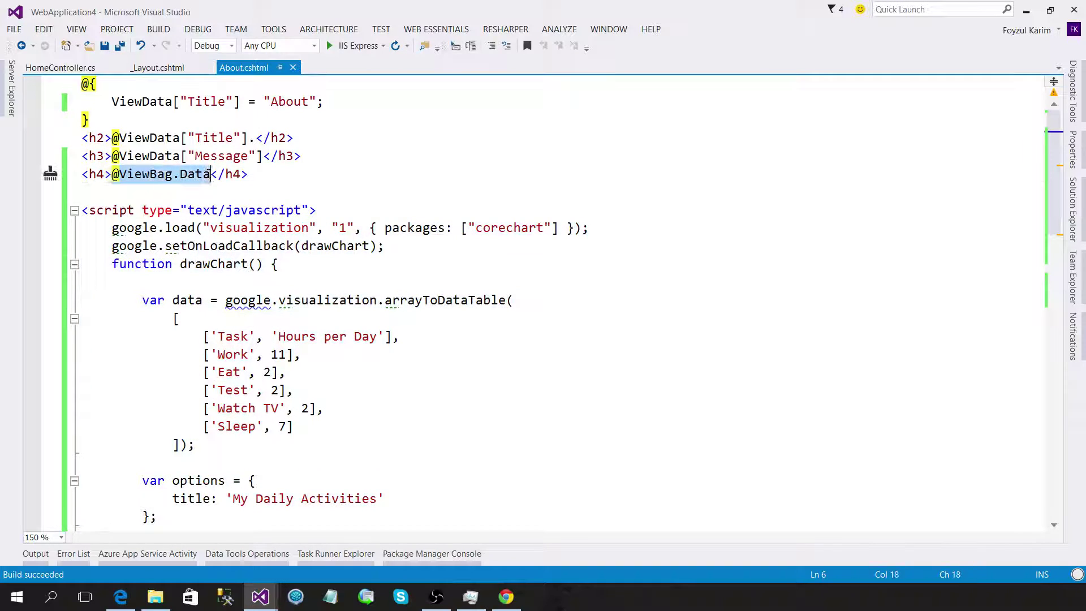
{"action": "left_click", "coordinate": [204, 282]}
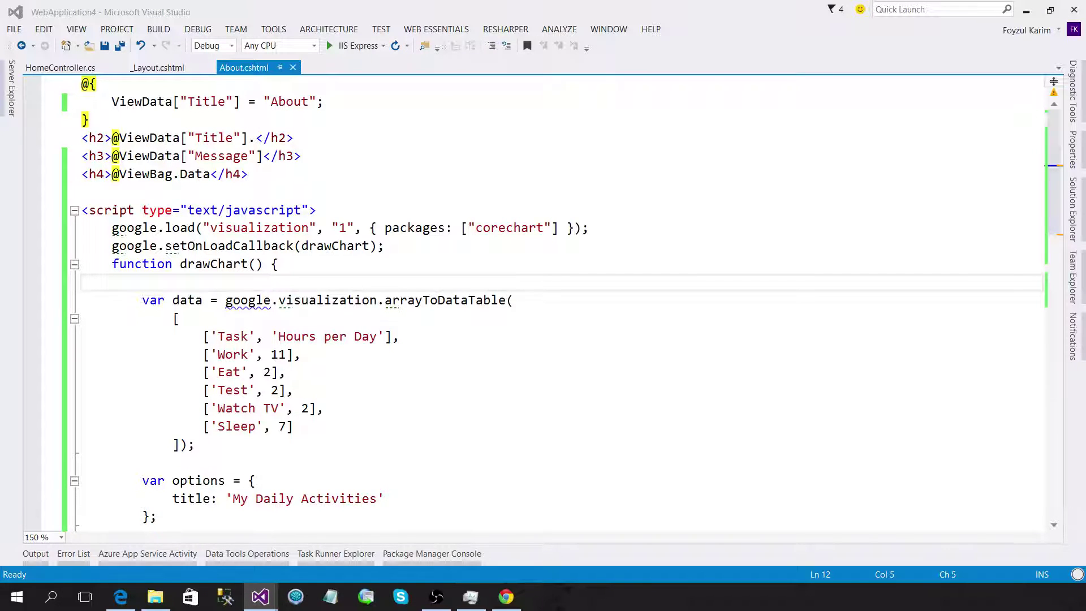
{"action": "left_click", "coordinate": [212, 192]}
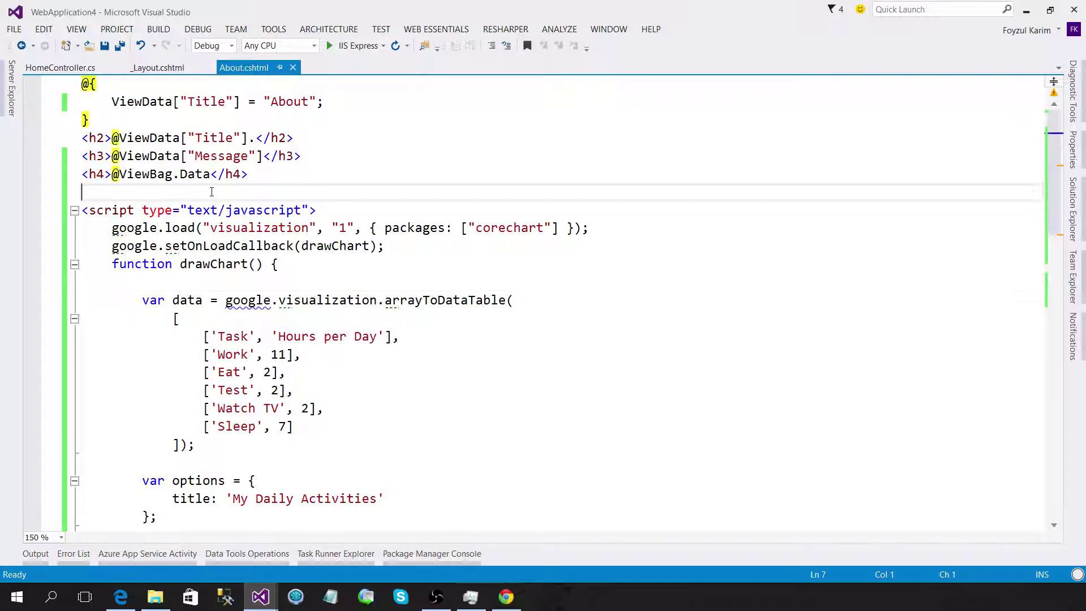
{"action": "type", "text": "<s"}
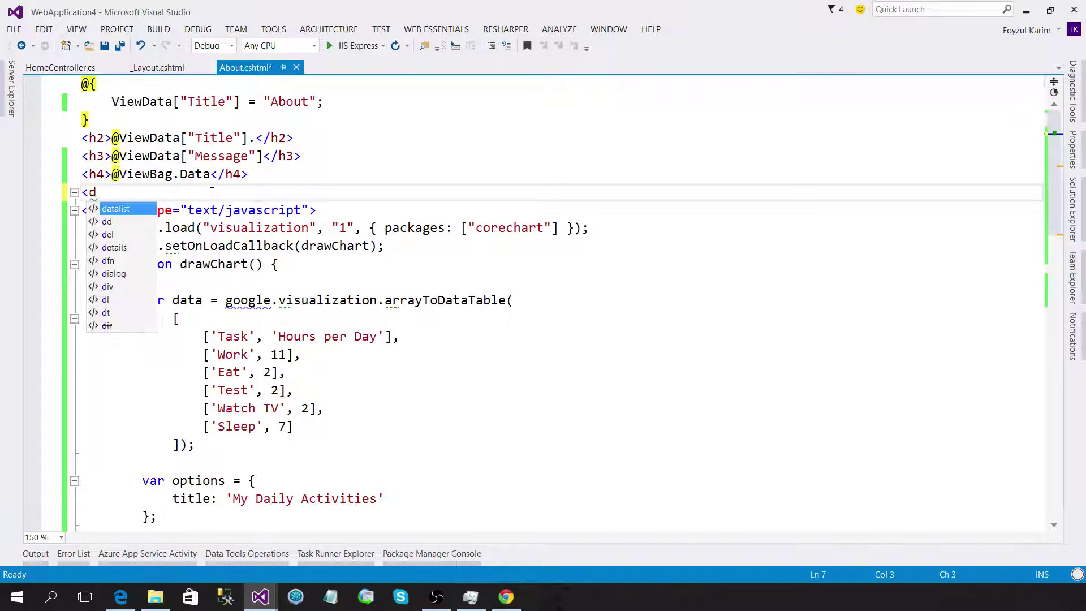
{"action": "type", "text": "cript></script>"}
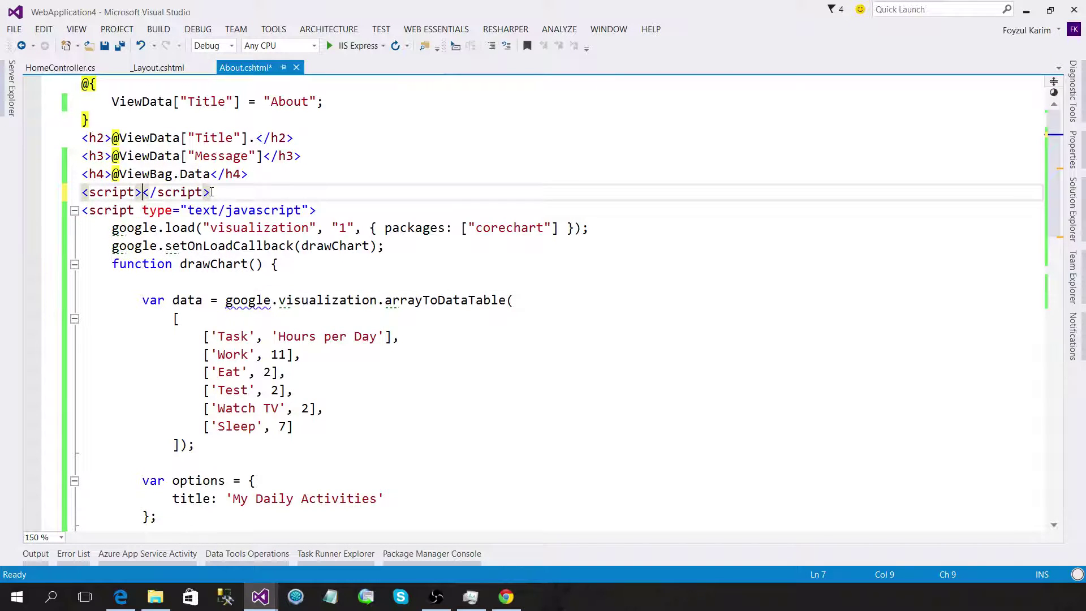
{"action": "key", "text": "Return"}
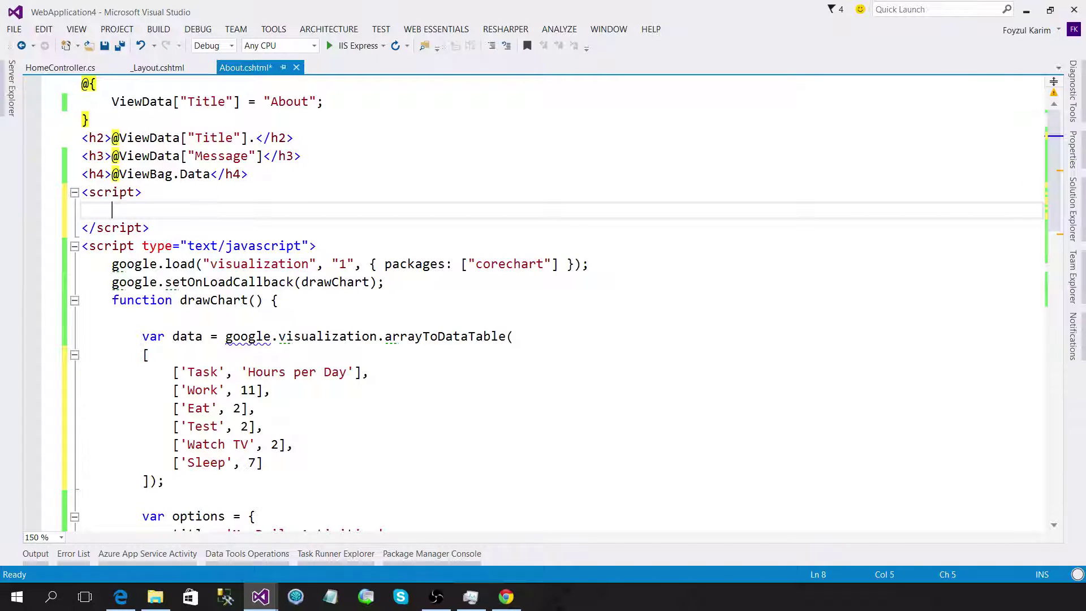
{"action": "type", "text": "c"}
{"action": "type", "text": "onso"}
{"action": "key", "text": "BackSpace"}
{"action": "key", "text": "BackSpace"}
{"action": "key", "text": "BackSpace"}
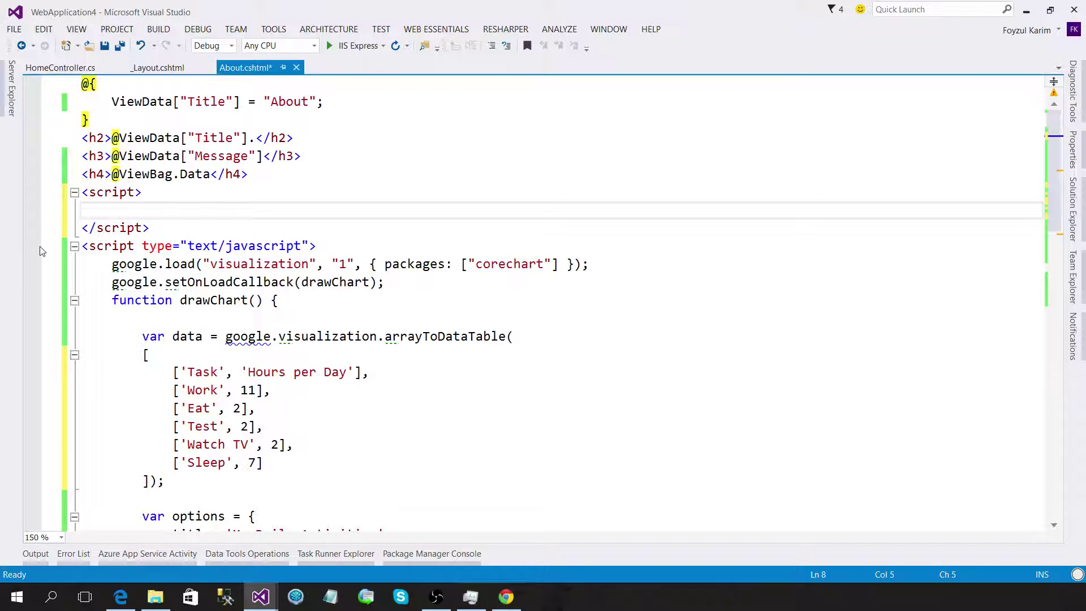
{"action": "type", "text": "var t"}
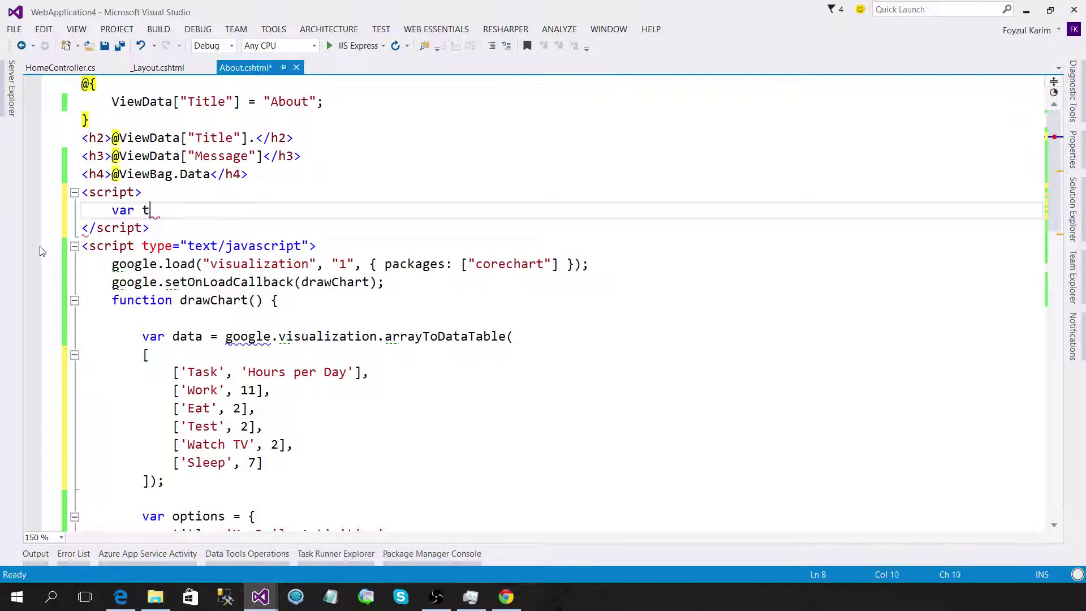
{"action": "type", "text": "emp1 = "}
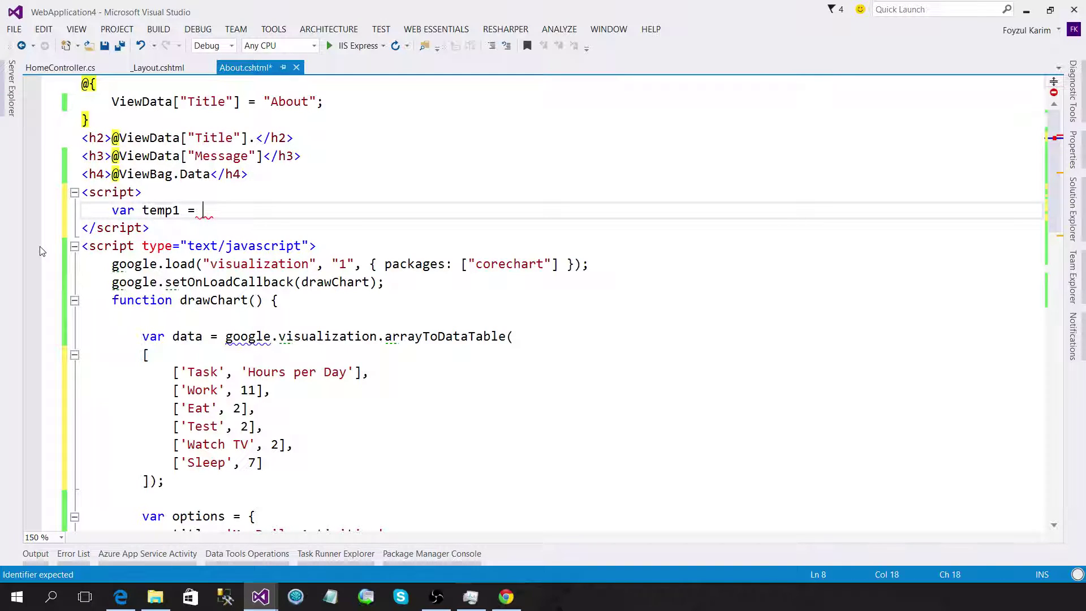
{"action": "type", "text": "@viewb"}
{"action": "key", "text": "BackSpace"}
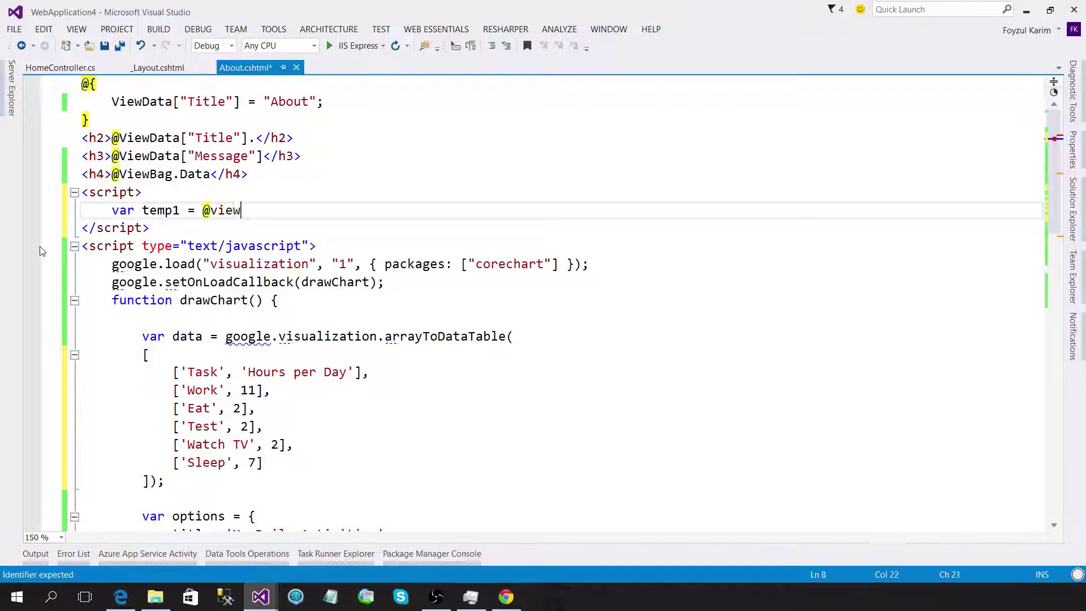
{"action": "key", "text": "BackSpace"}
{"action": "key", "text": "BackSpace"}
{"action": "key", "text": "BackSpace"}
{"action": "type", "text": "View"}
{"action": "type", "text": "Bag"}
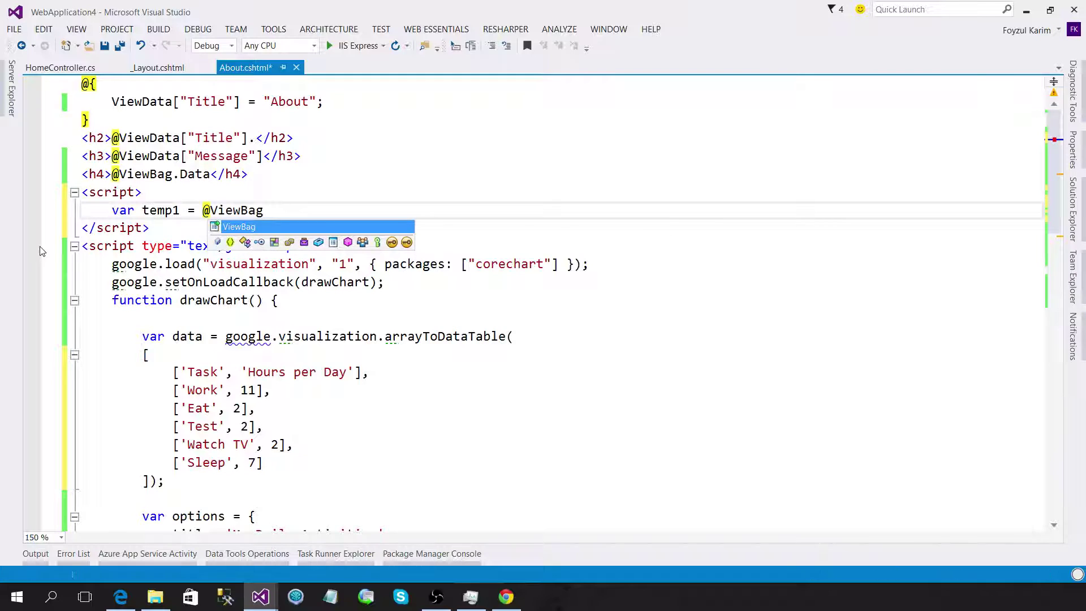
{"action": "key", "text": "Escape"}
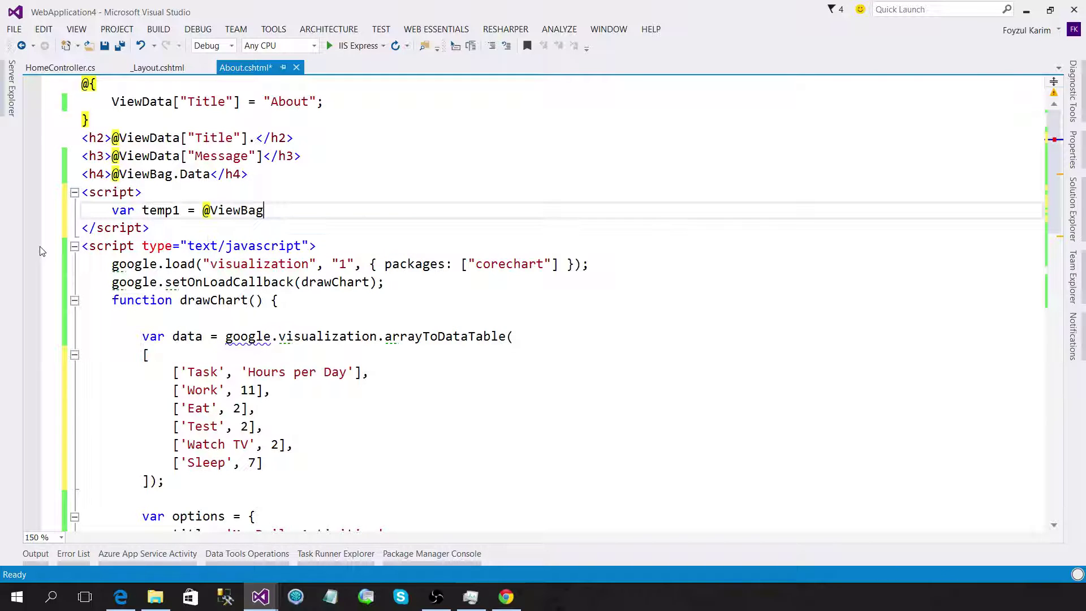
{"action": "type", "text": ".Dat"}
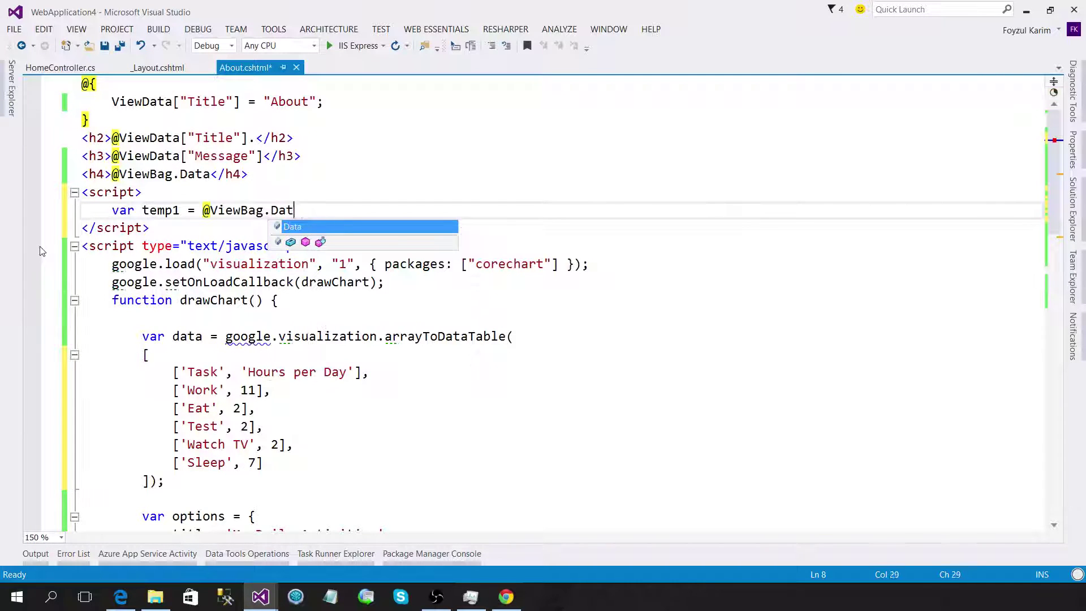
{"action": "type", "text": "a"}
{"action": "key", "text": "Escape"}
{"action": "type", "text": ";"}
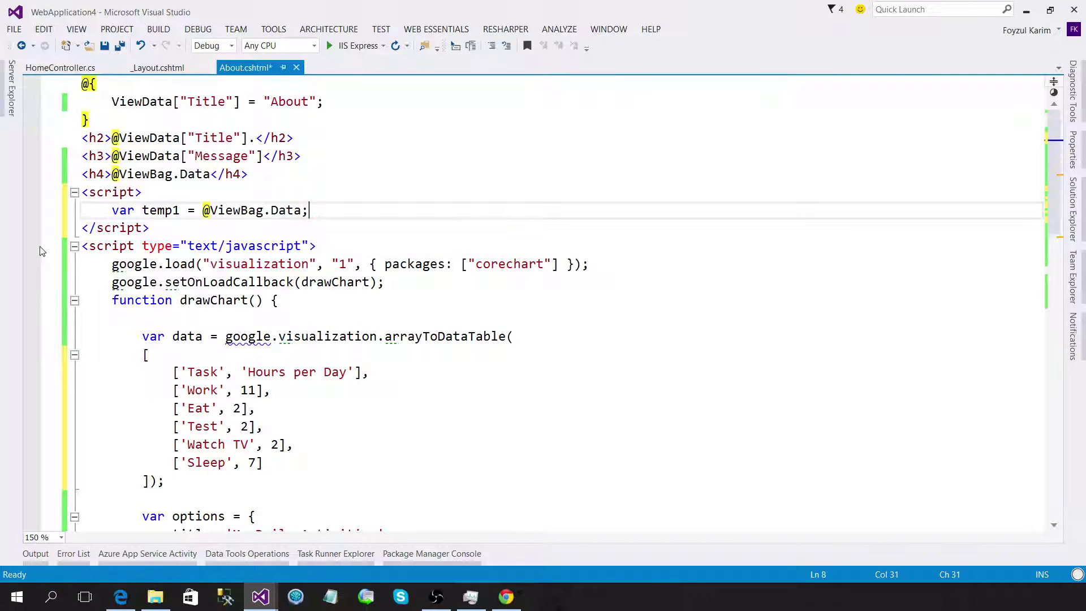
{"action": "key", "text": "Return"}
{"action": "key", "text": "ctrl+s"}
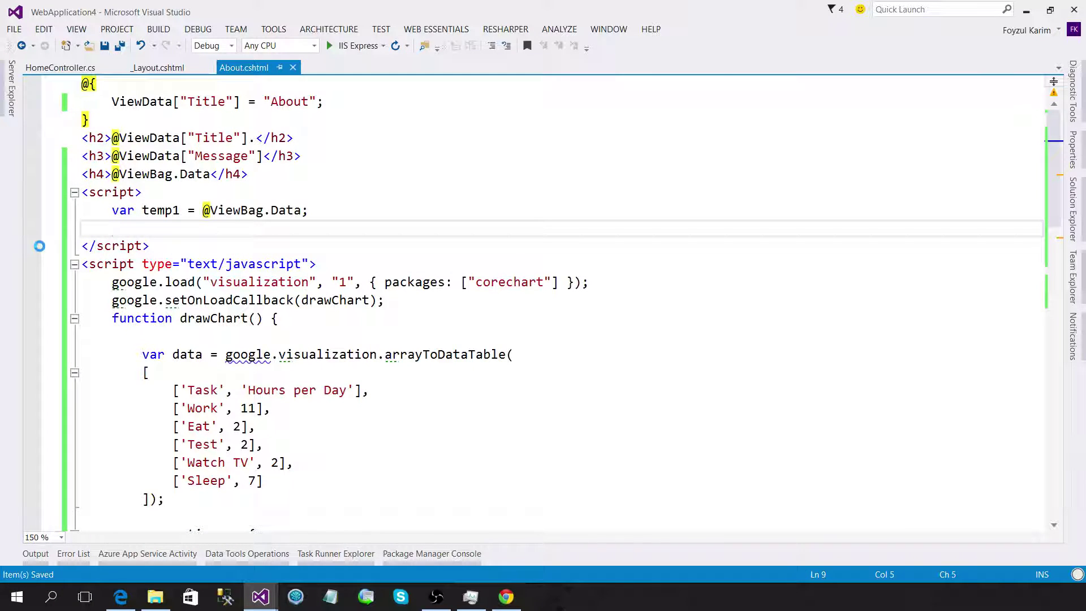
{"action": "type", "text": "conso"}
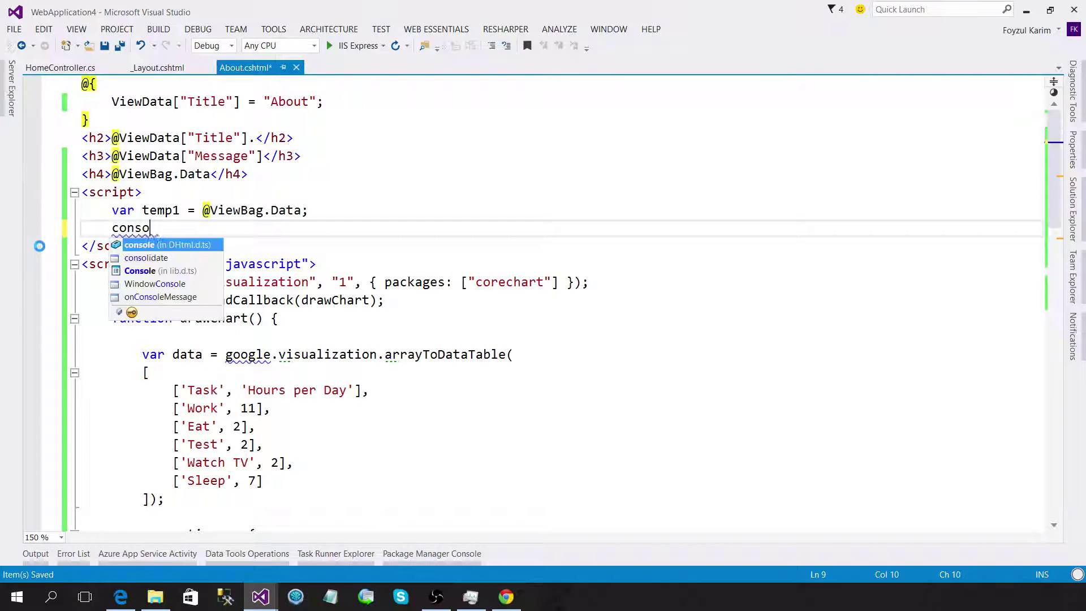
{"action": "type", "text": "le.log"}
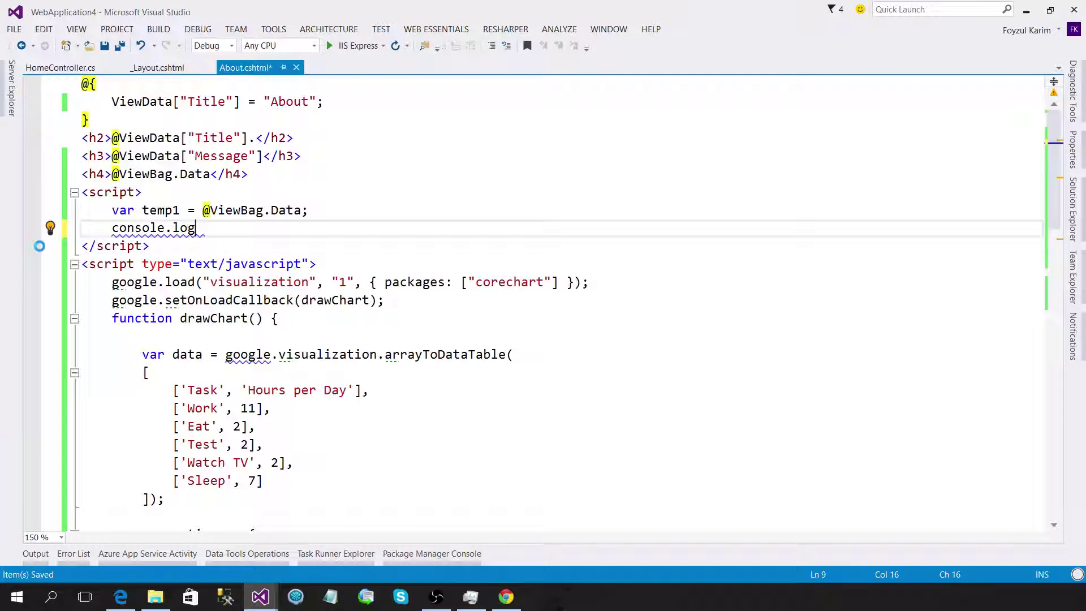
{"action": "type", "text": "()"}
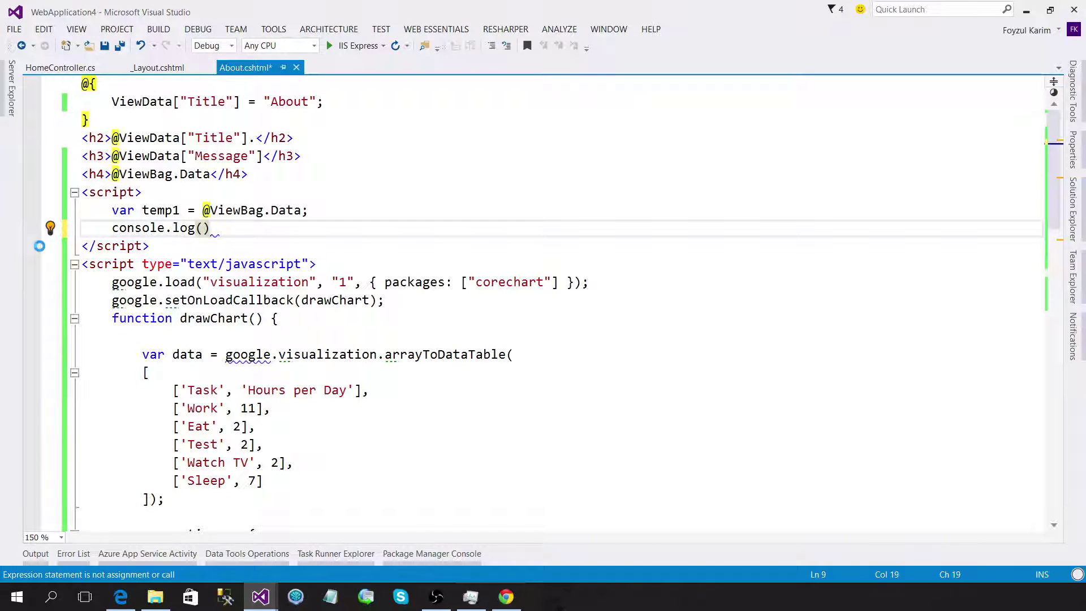
{"action": "type", "text": ";"}
Log temp1 with console.log and save the view.
{"action": "key", "text": "Left"}
{"action": "key", "text": "Left"}
{"action": "type", "text": "temp1"}
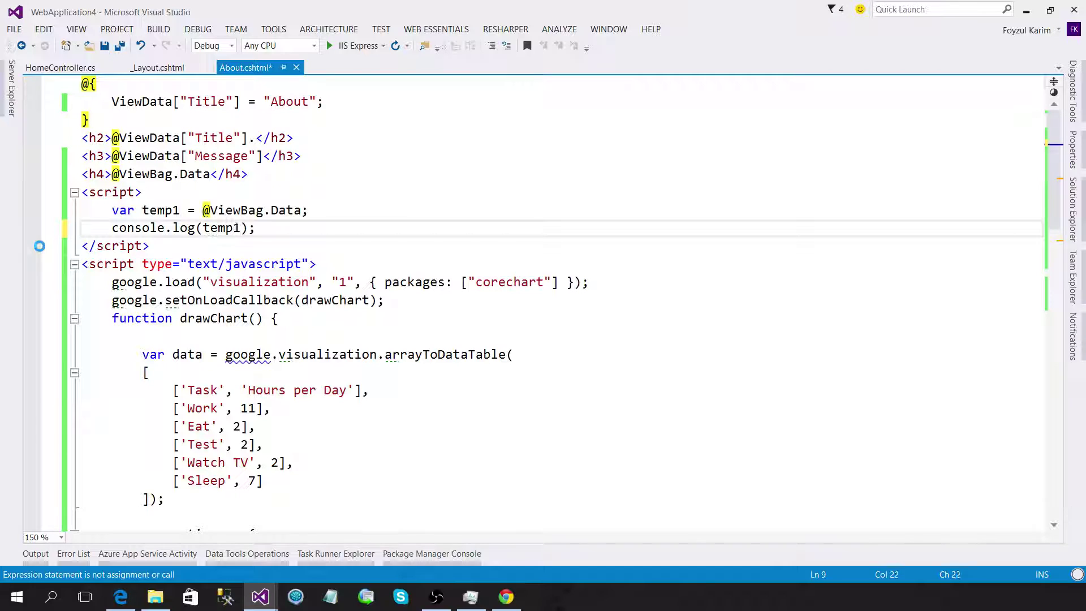
{"action": "key", "text": "End"}
{"action": "key", "text": "ctrl+s"}
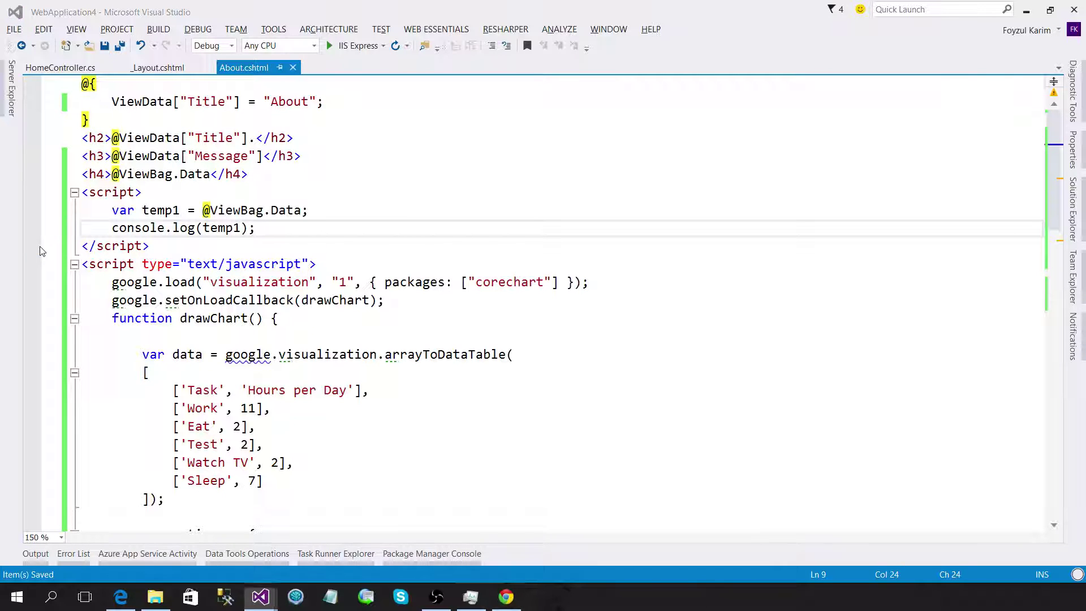
Reload the About page and find 'Uncaught SyntaxError: Unexpected token &' in the DevTools console.
{"action": "left_click", "coordinate": [505, 596]}
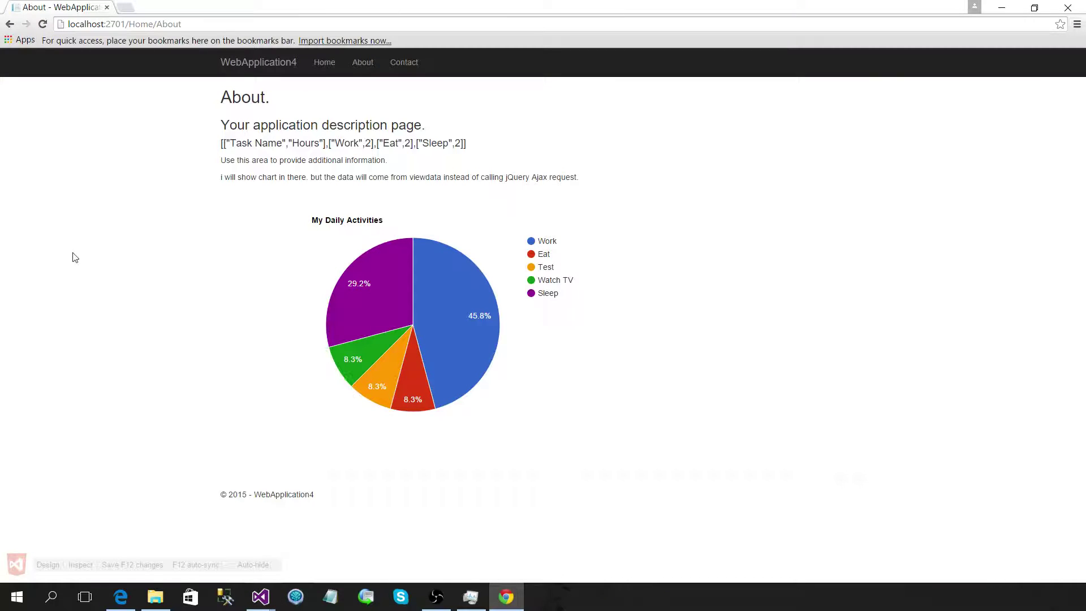
{"action": "key", "text": "F5"}
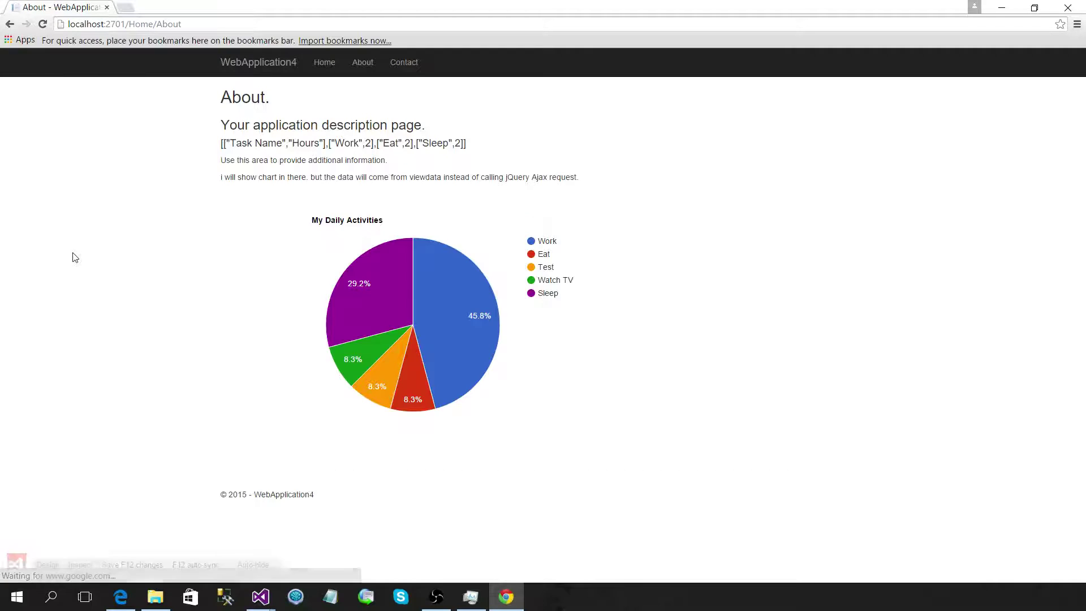
{"action": "right_click", "coordinate": [75, 193]}
{"action": "left_click", "coordinate": [140, 340]}
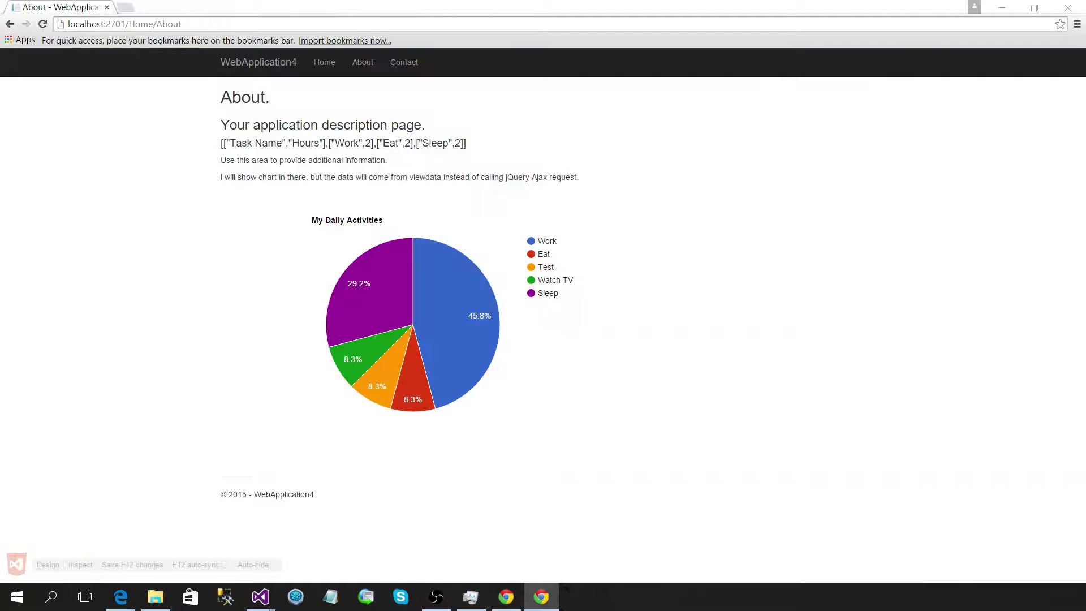
{"action": "left_click", "coordinate": [436, 28]}
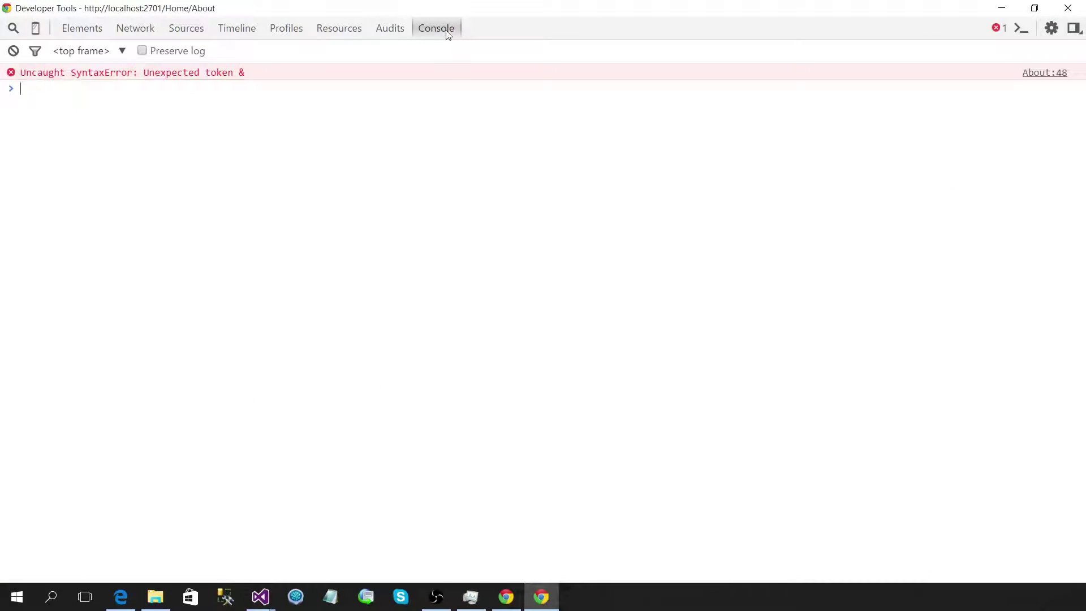
{"action": "left_click_drag", "start_coordinate": [150, 73], "coordinate": [310, 100]}
{"action": "left_click", "coordinate": [289, 165]}
{"action": "key", "text": "alt+Tab"}
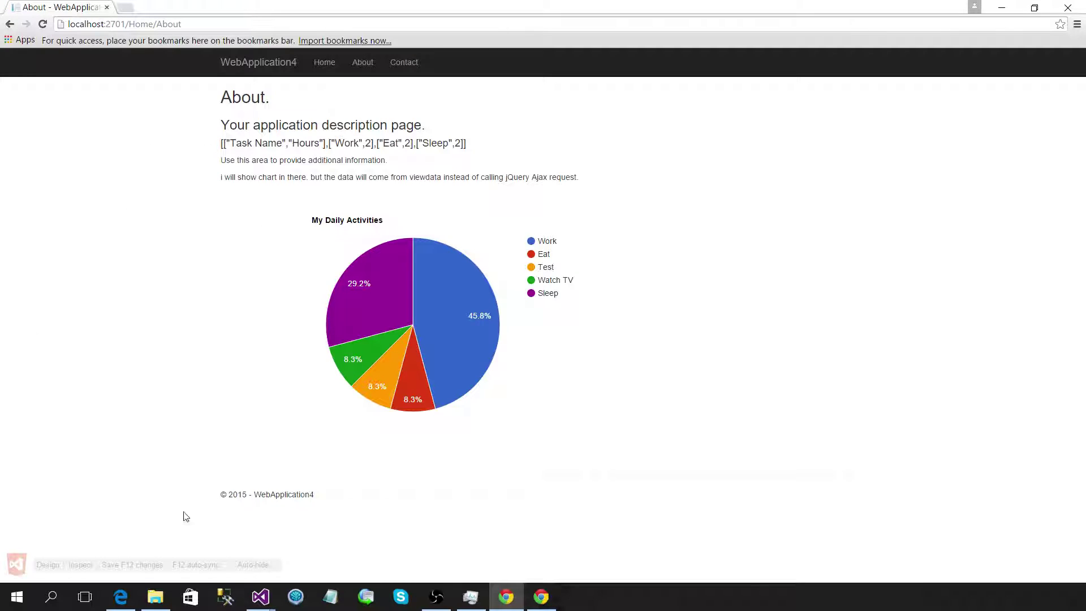
{"action": "mouse_move", "coordinate": [259, 596]}
{"action": "left_click", "coordinate": [325, 531]}
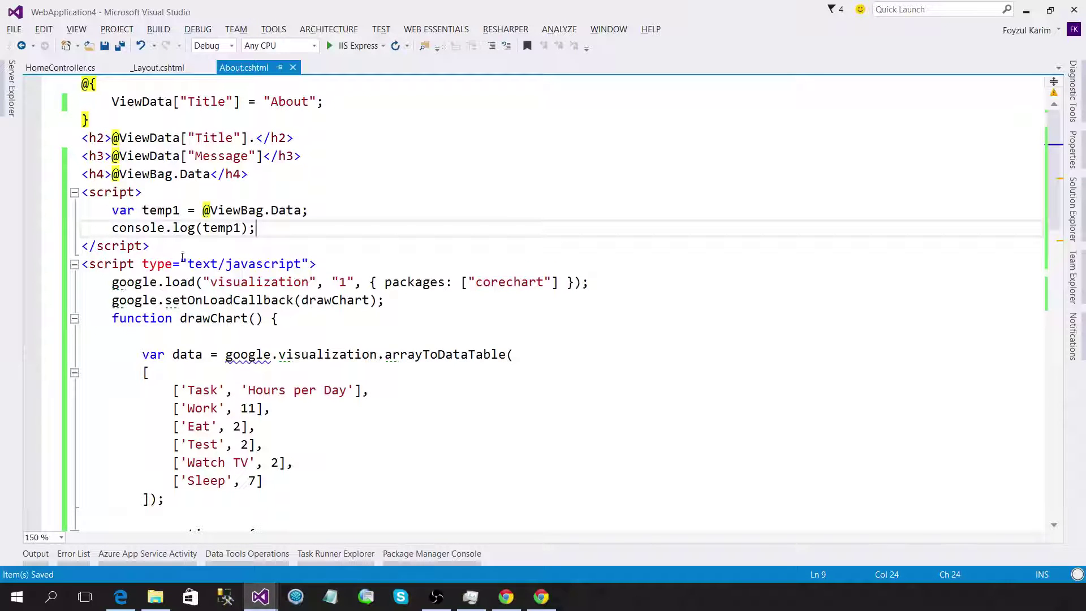
{"action": "left_click", "coordinate": [203, 210]}
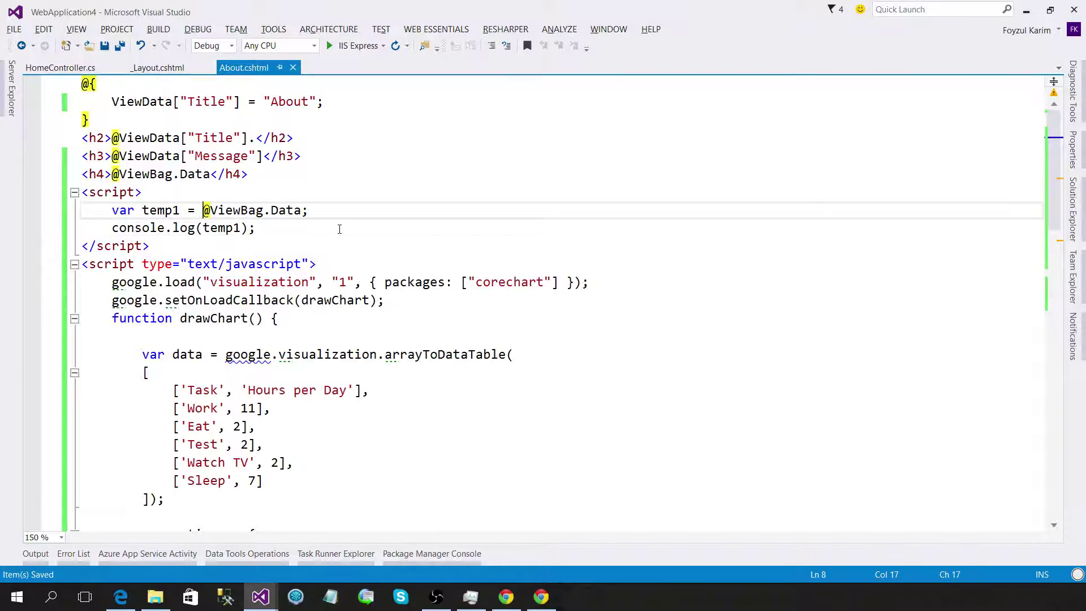
{"action": "key", "text": "ctrl+shift+Right"}
{"action": "key", "text": "ctrl+shift+Right"}
{"action": "key", "text": "ctrl+shift+Right"}
{"action": "key", "text": "ctrl+c"}
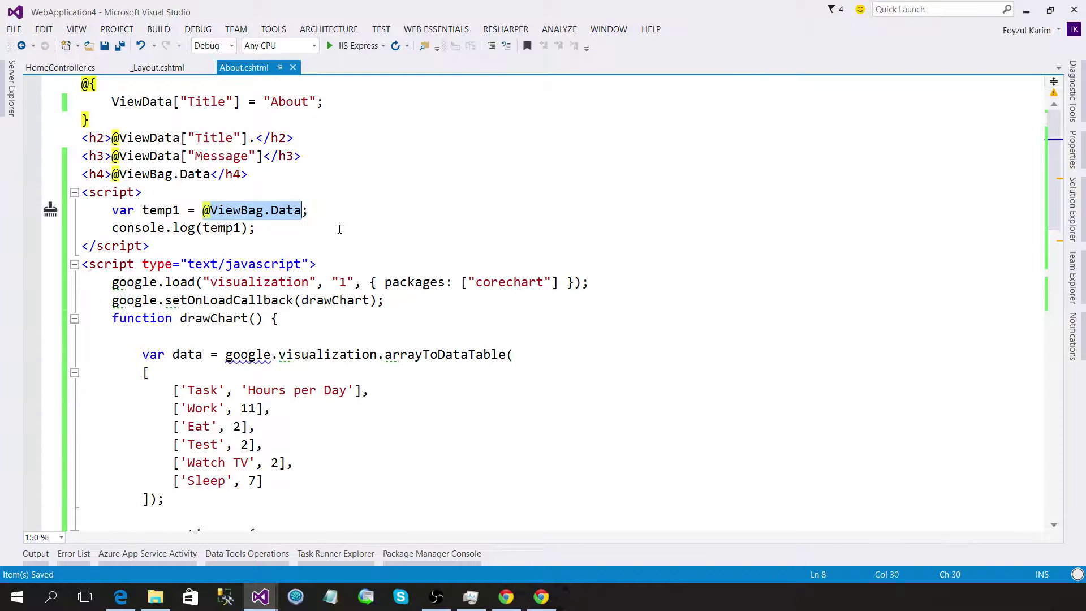
{"action": "key", "text": "Delete"}
{"action": "type", "text": "'"}
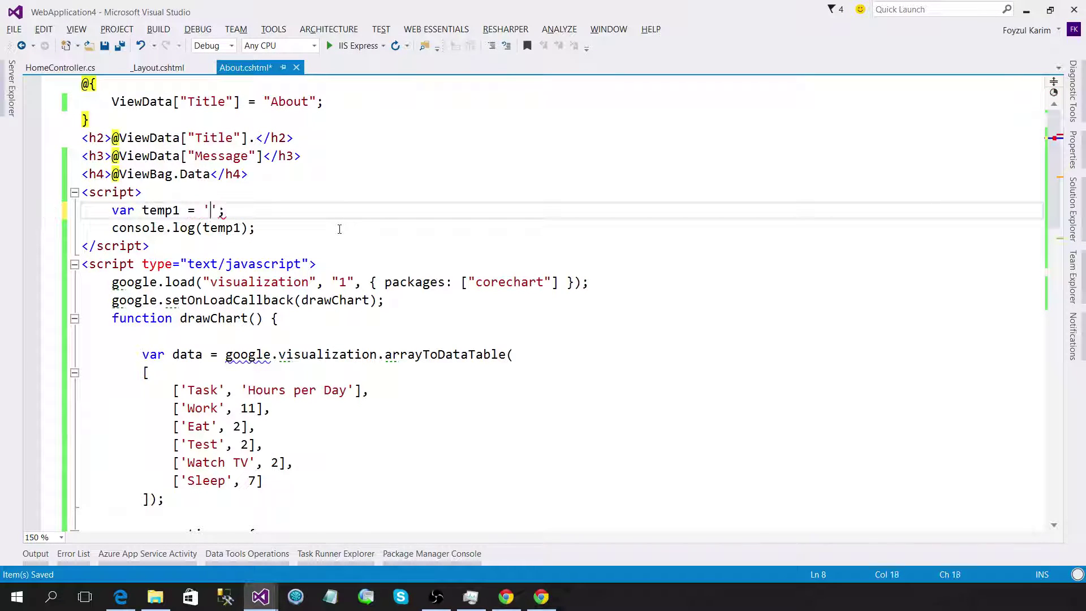
{"action": "type", "text": "'"}
{"action": "key", "text": "Left"}
{"action": "key", "text": "ctrl+v"}
{"action": "key", "text": "End"}
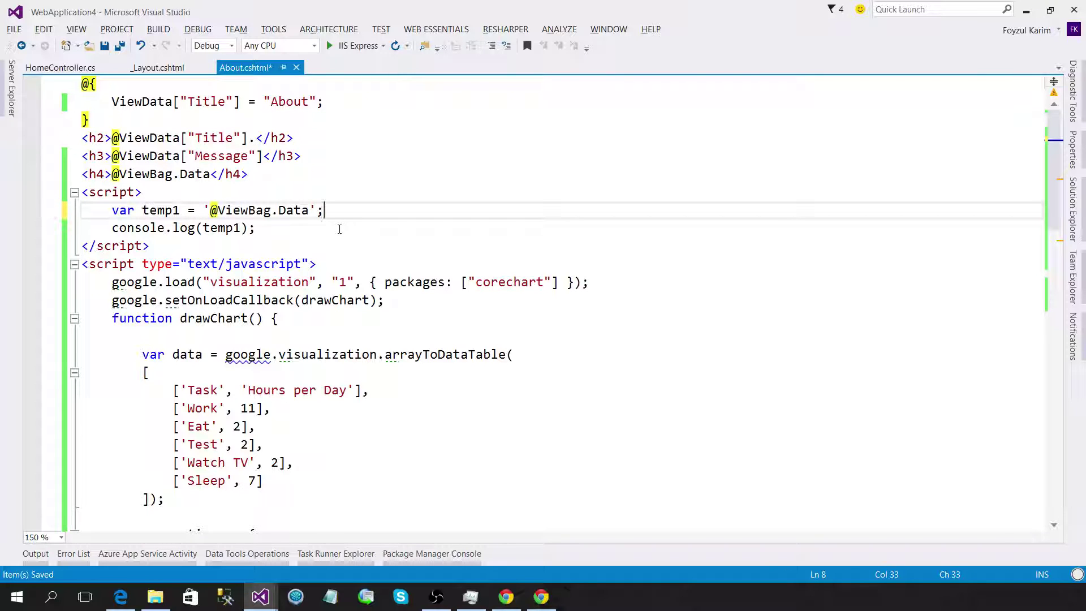
{"action": "key", "text": "ctrl+F5"}
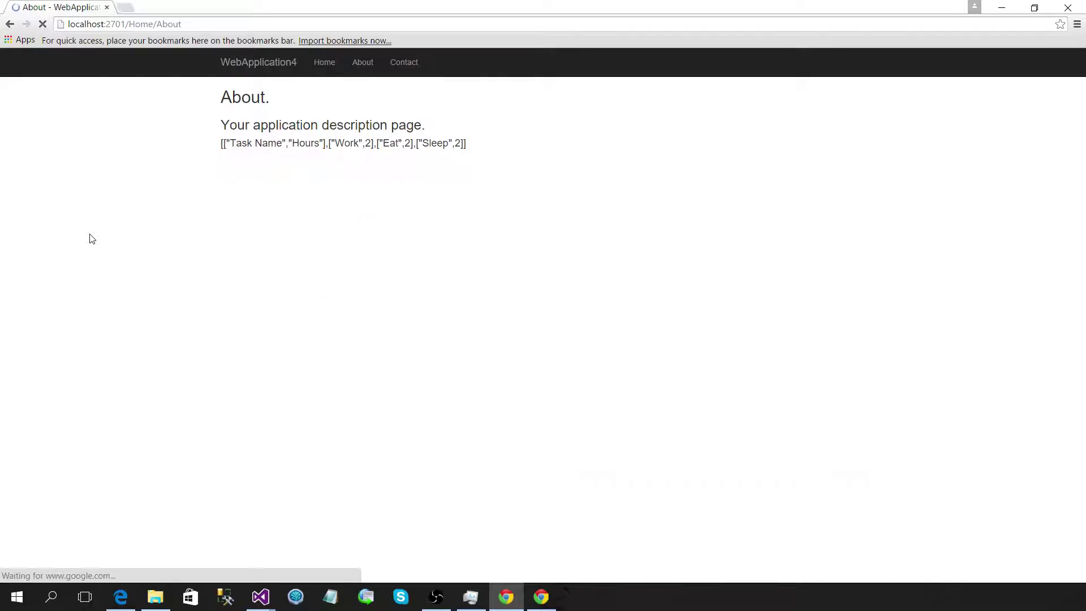
Inspect the logged console output and its &quot; entities.
{"action": "left_click", "coordinate": [543, 598]}
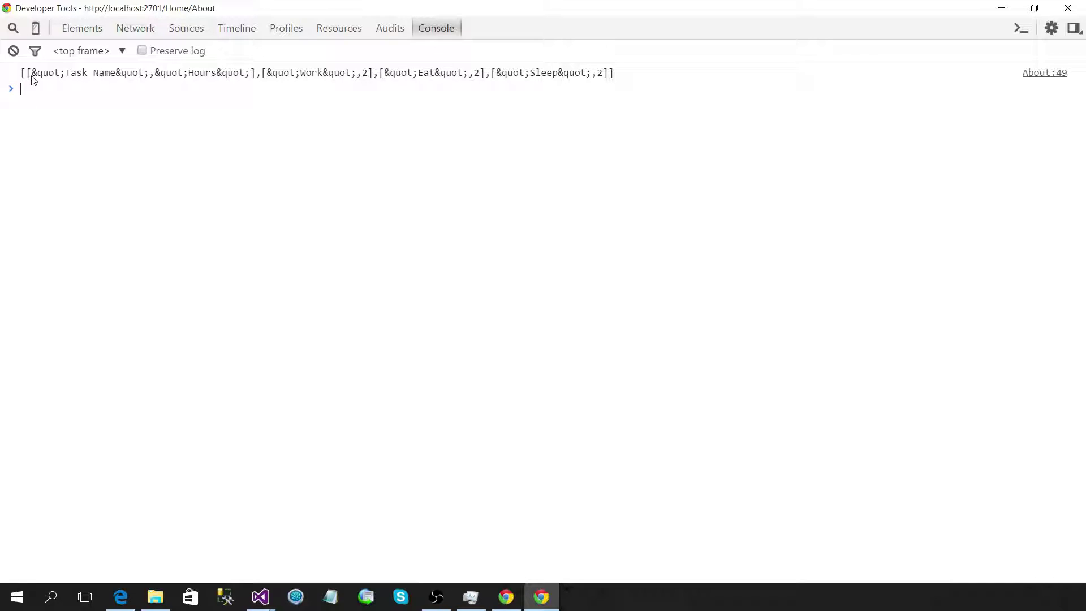
{"action": "left_click_drag", "start_coordinate": [33, 75], "coordinate": [67, 79]}
{"action": "left_click", "coordinate": [45, 77]}
{"action": "left_click_drag", "start_coordinate": [34, 77], "coordinate": [61, 78]}
{"action": "left_click", "coordinate": [152, 181]}
{"action": "left_click_drag", "start_coordinate": [25, 77], "coordinate": [357, 91]}
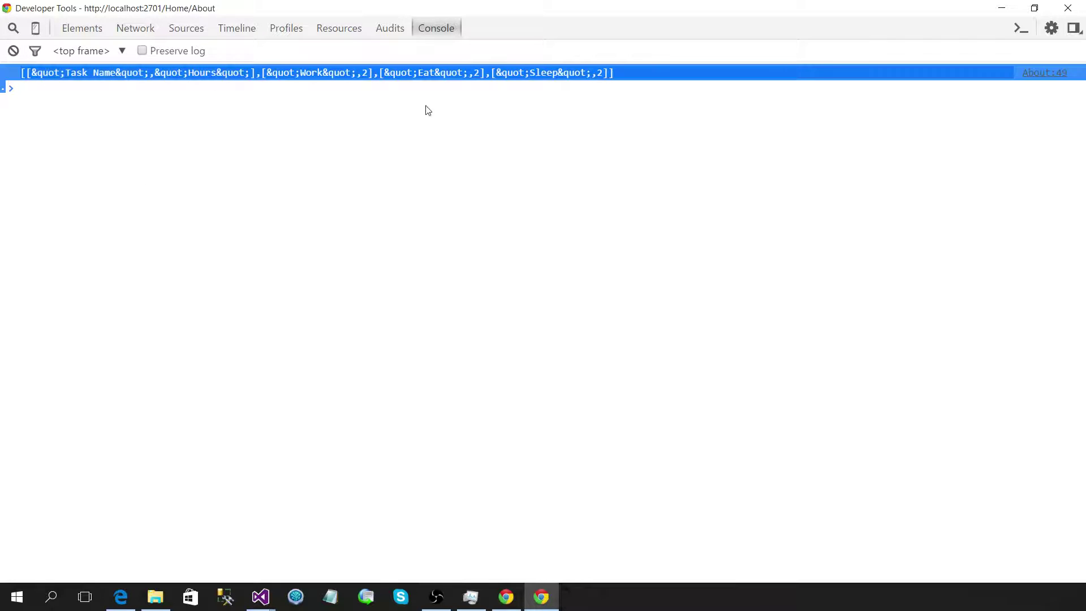
{"action": "key", "text": "alt+Tab"}
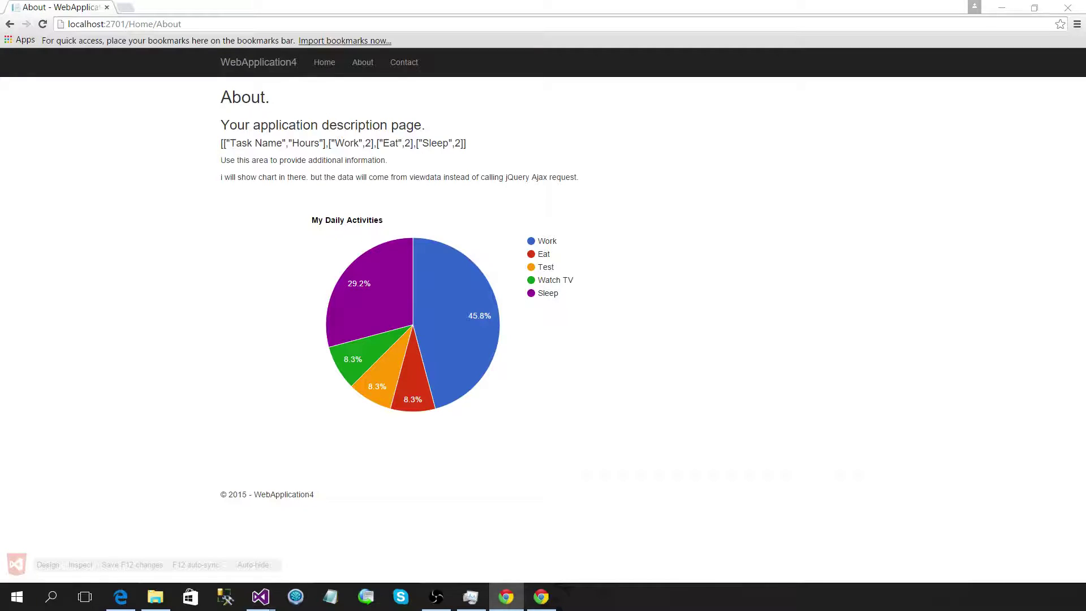
{"action": "key", "text": "alt+Tab"}
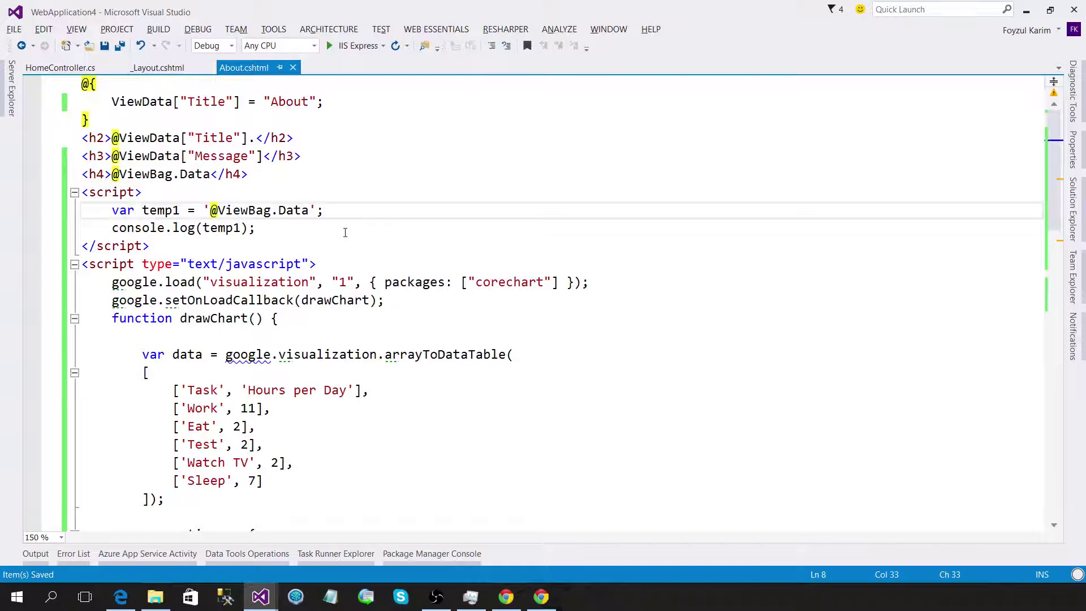
{"action": "key", "text": "Return"}
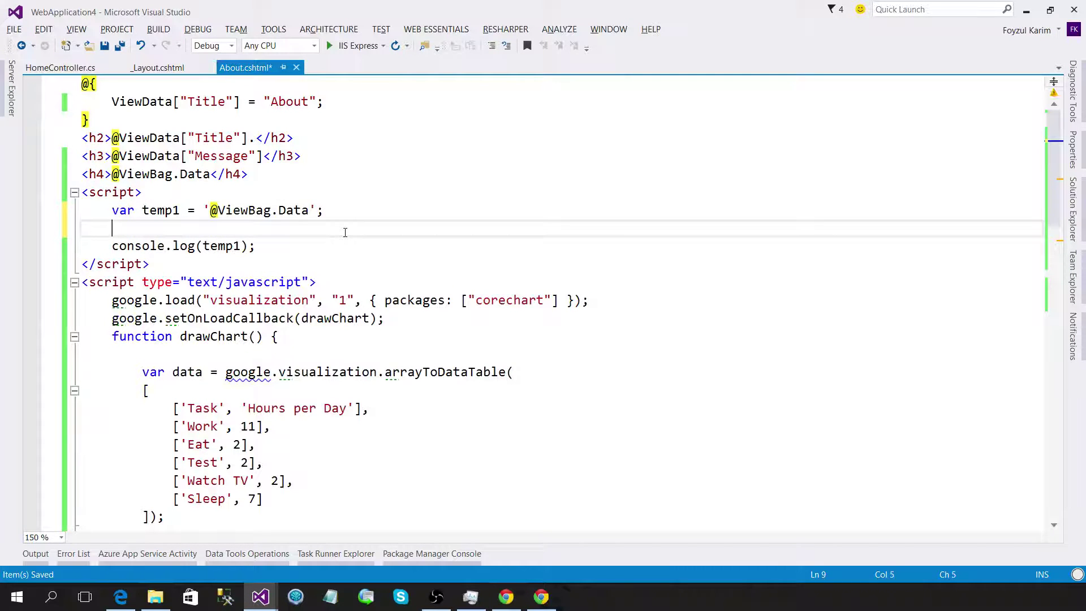
{"action": "type", "text": "JS"}
{"action": "key", "text": "Escape"}
{"action": "type", "text": "on"}
{"action": "key", "text": "ctrl+space"}
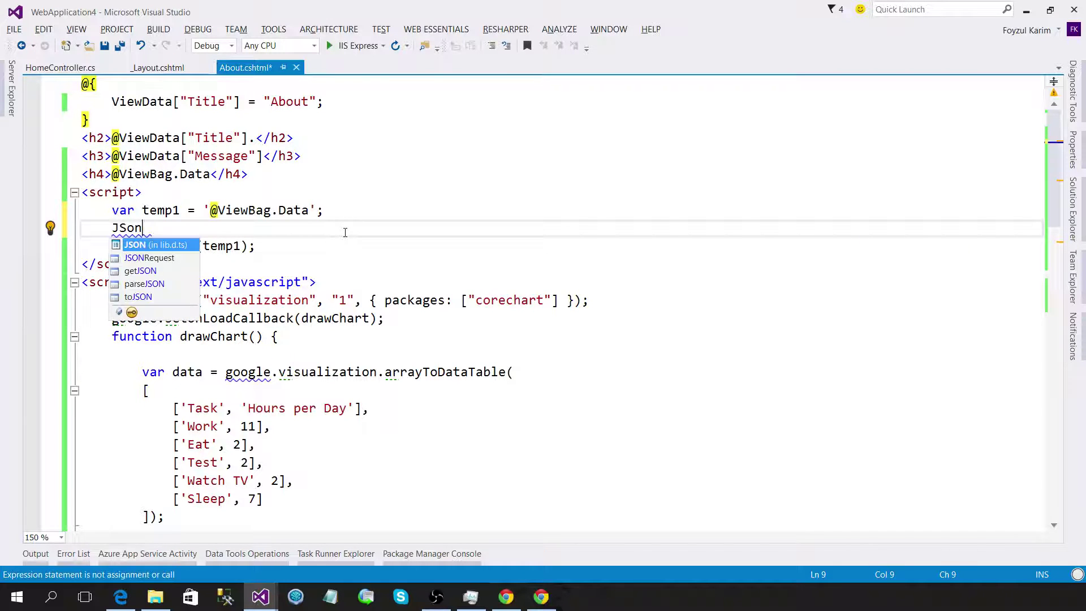
{"action": "key", "text": "Tab"}
{"action": "type", "text": "."}
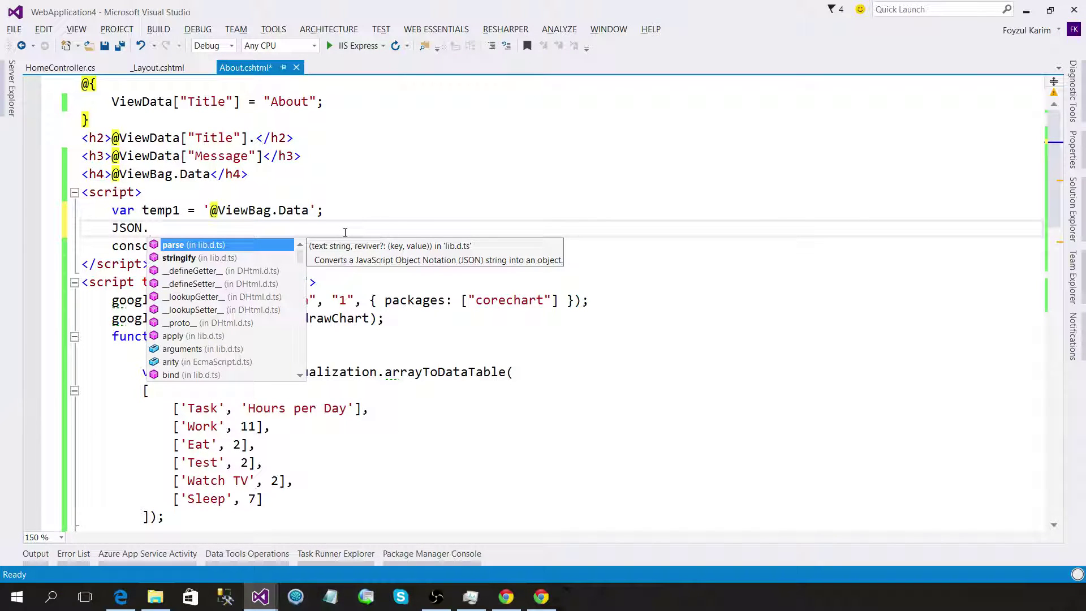
{"action": "type", "text": "("}
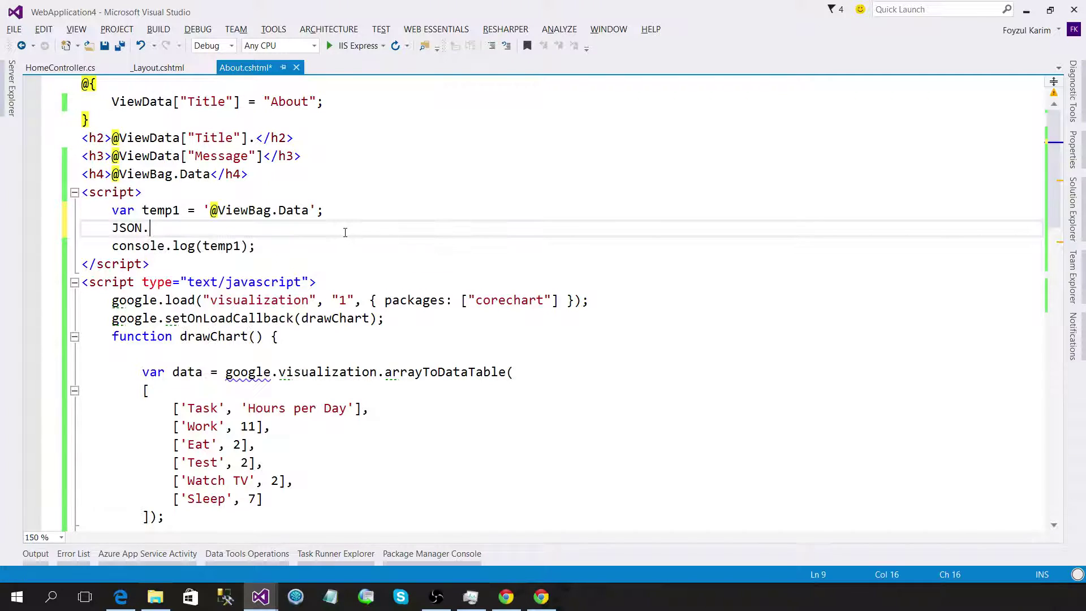
{"action": "type", "text": "'"}
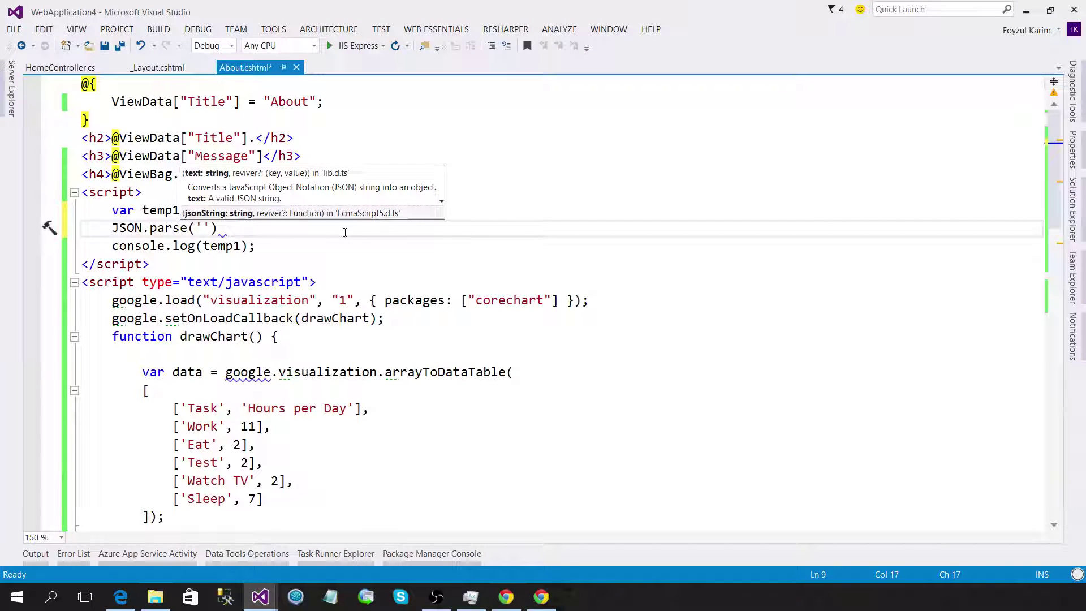
{"action": "type", "text": "@View"}
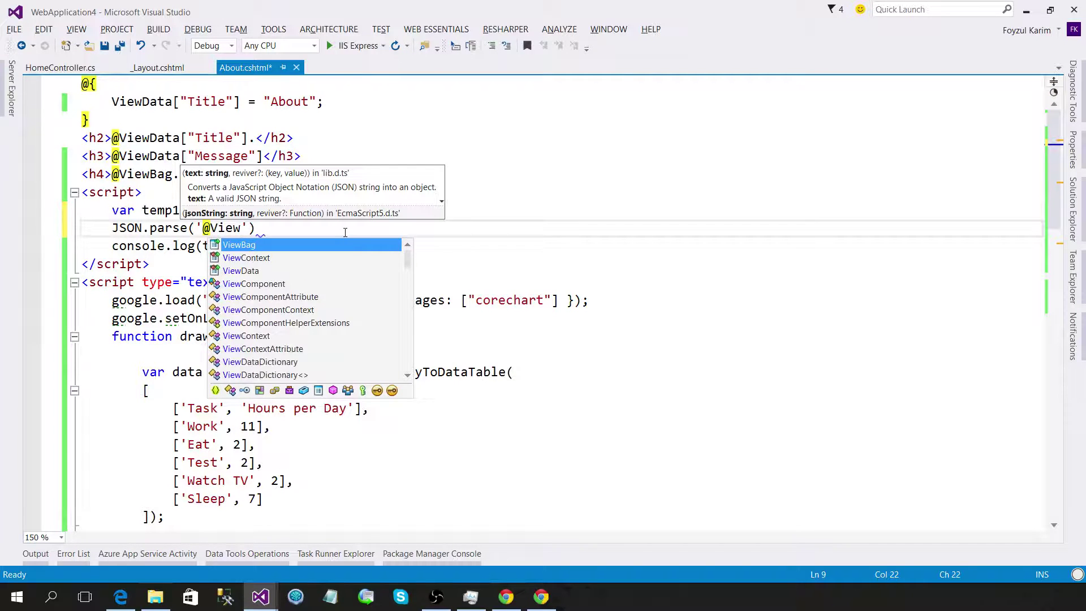
{"action": "key", "text": "Tab"}
{"action": "type", "text": ".Dat"}
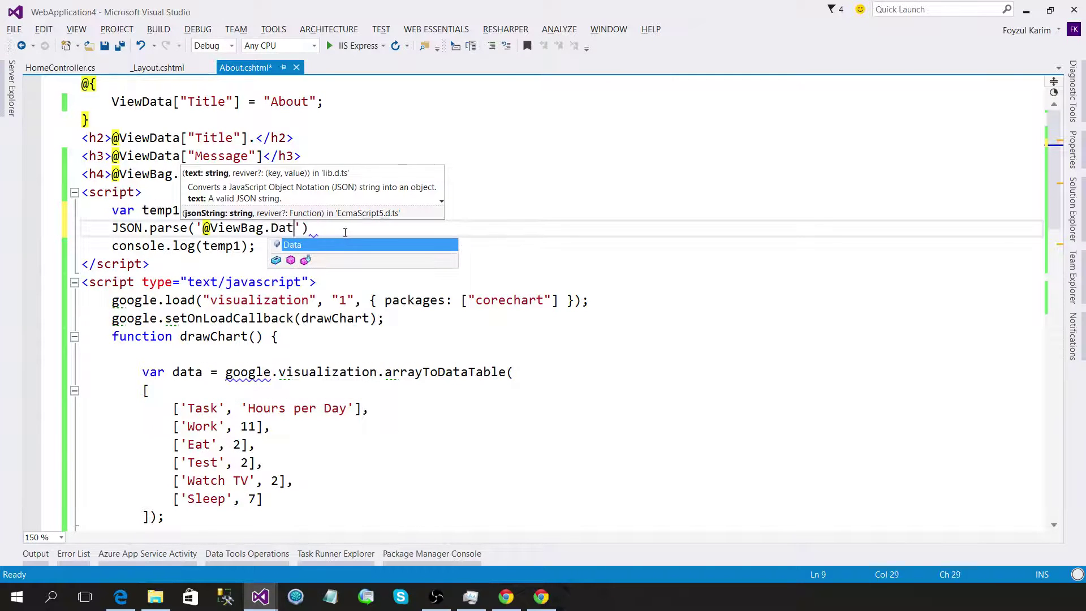
{"action": "type", "text": "a"}
{"action": "key", "text": "End"}
{"action": "type", "text": ";"}
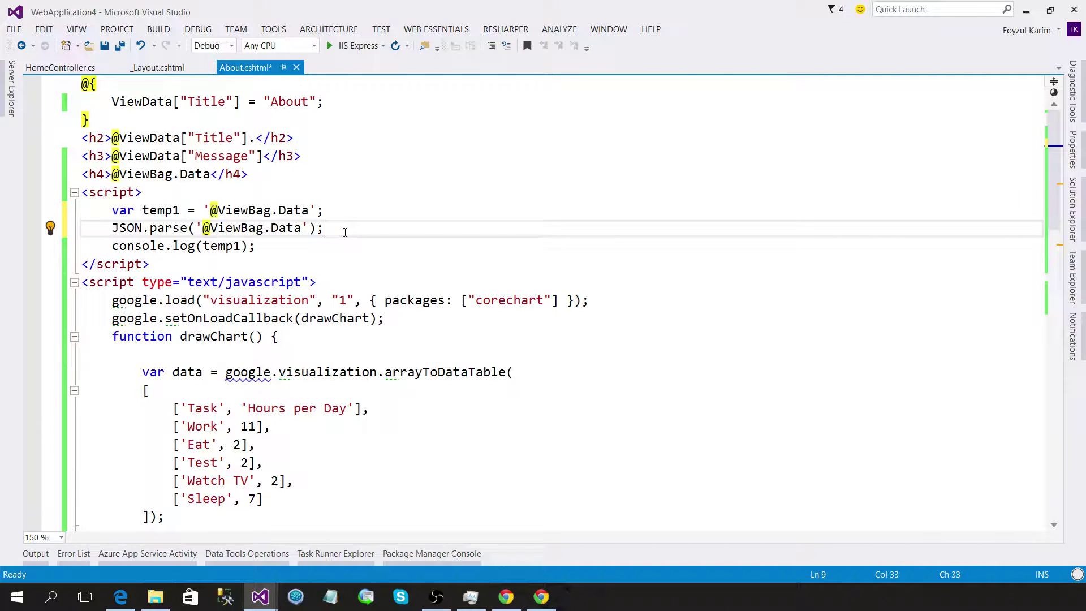
{"action": "key", "text": "ctrl+s"}
Assign the parsed result to a new variable named data and save.
{"action": "key", "text": "ctrl+period"}
{"action": "key", "text": "Return"}
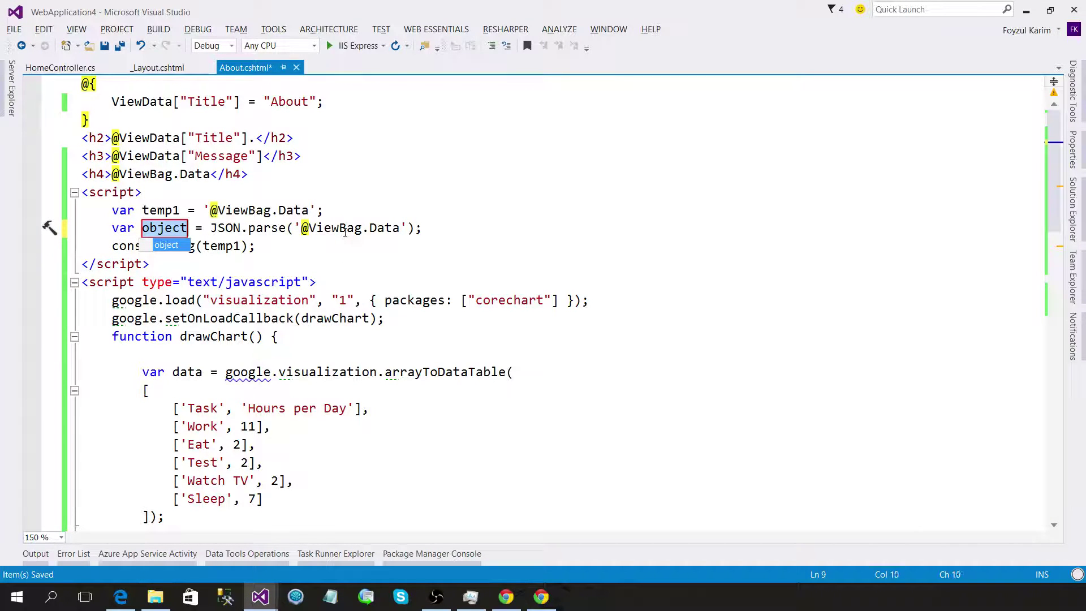
{"action": "type", "text": "data"}
{"action": "key", "text": "Return"}
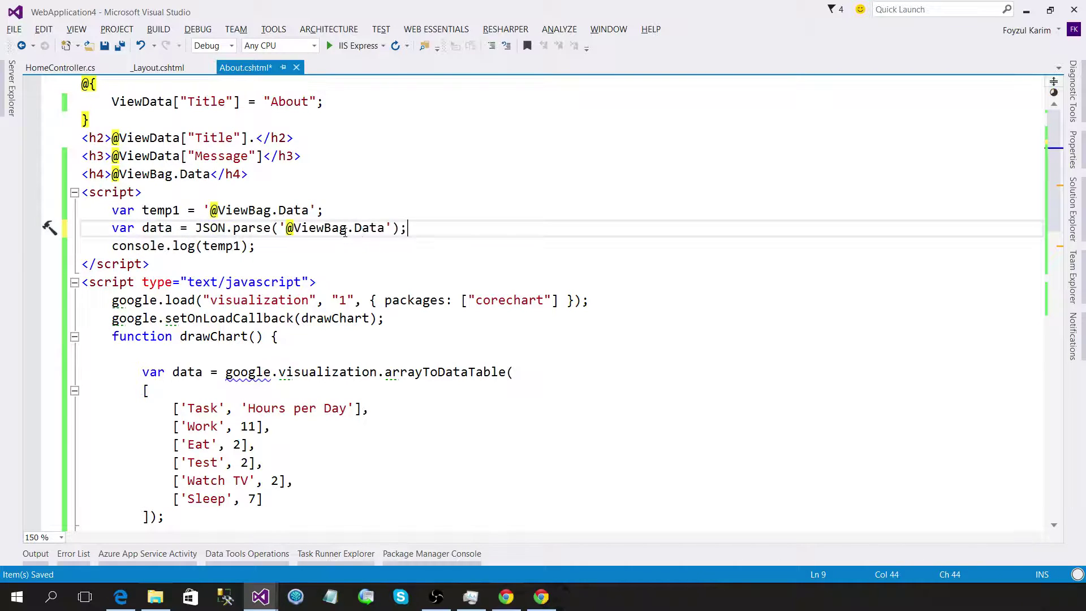
{"action": "key", "text": "End"}
{"action": "key", "text": "ctrl+s"}
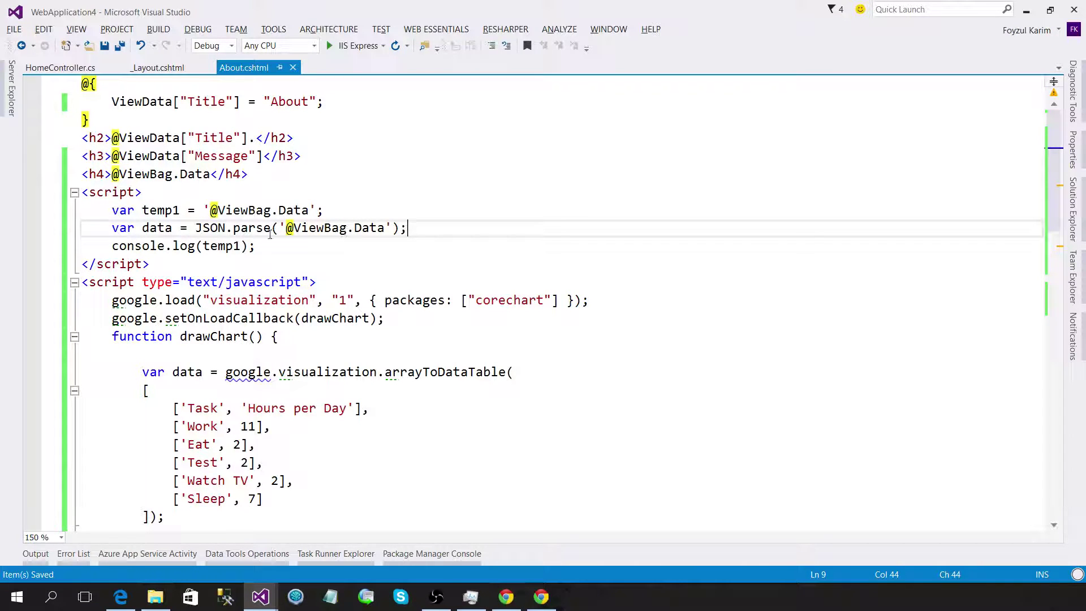
Replace temp1 with data in the console.log call and save About.cshtml.
{"action": "left_click_drag", "start_coordinate": [281, 227], "coordinate": [392, 228]}
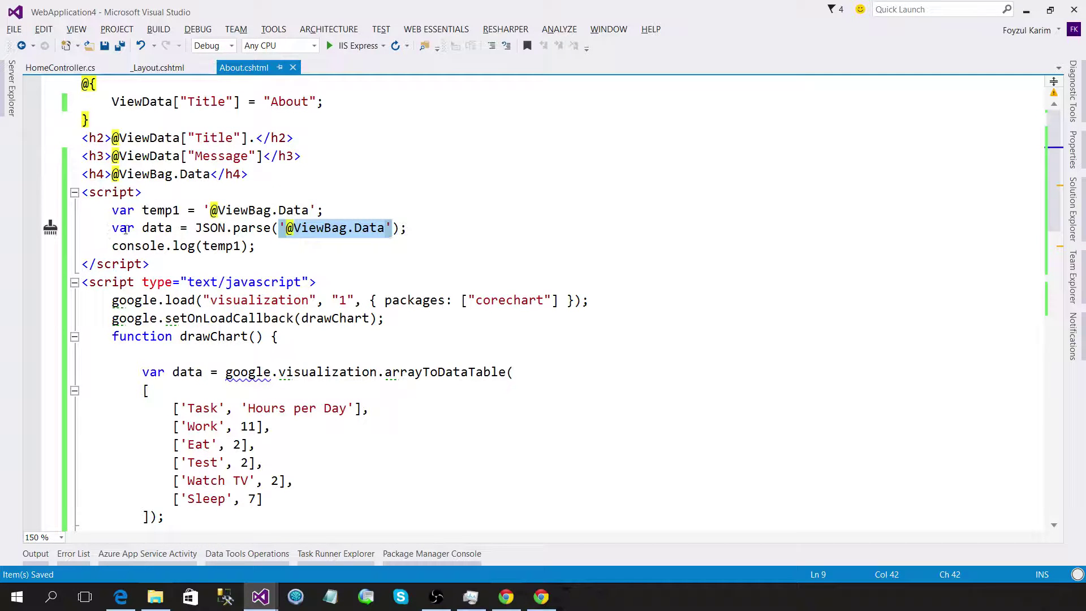
{"action": "left_click_drag", "start_coordinate": [108, 228], "coordinate": [173, 227]}
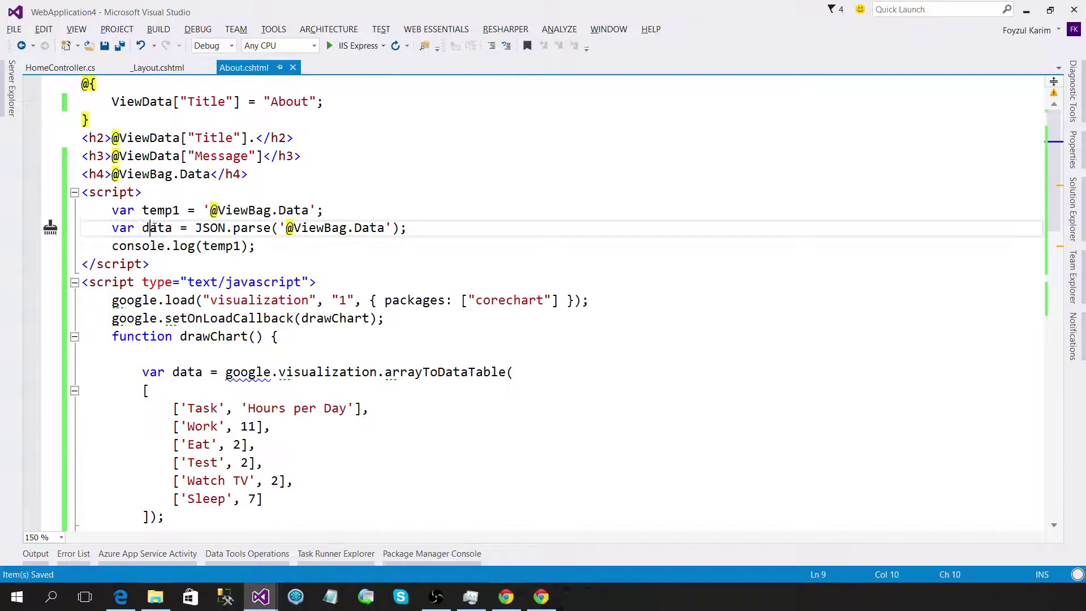
{"action": "double_click", "coordinate": [155, 229]}
{"action": "key", "text": "ctrl+c"}
{"action": "double_click", "coordinate": [219, 246]}
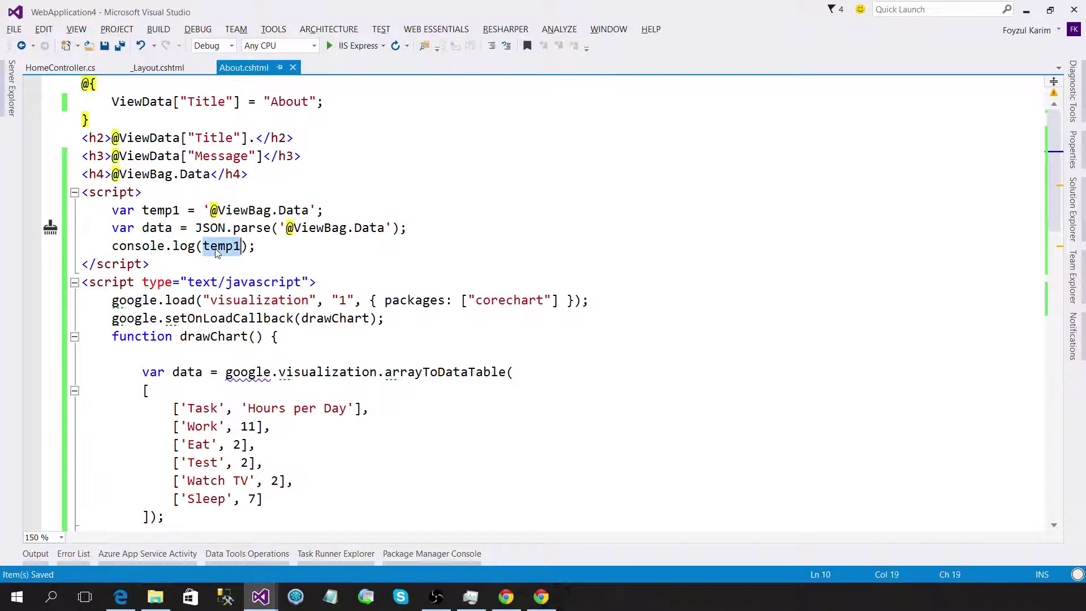
{"action": "key", "text": "ctrl+v"}
{"action": "key", "text": "ctrl+s"}
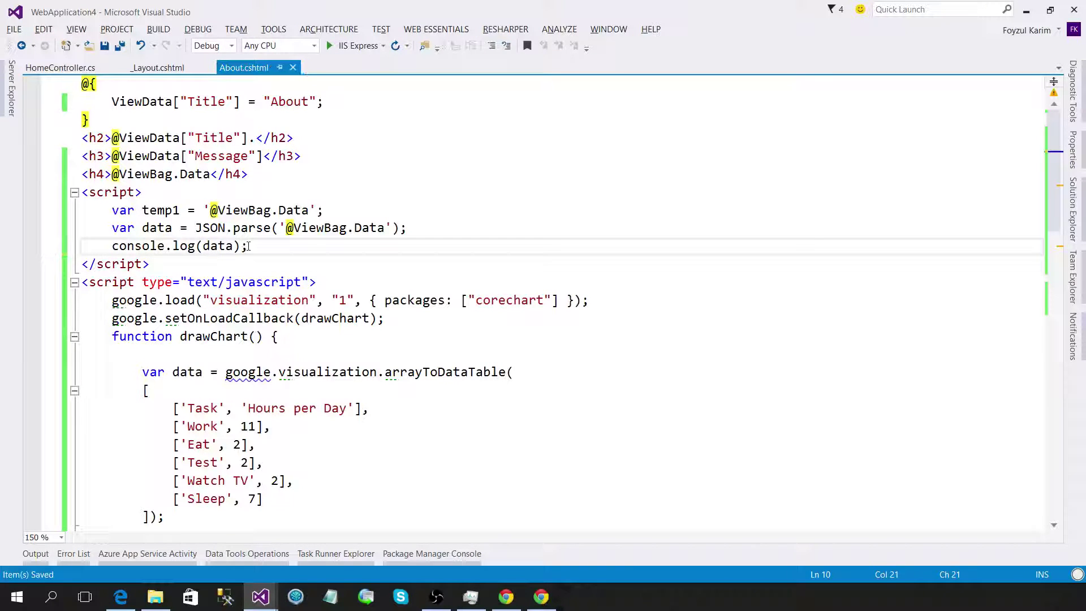
{"action": "left_click", "coordinate": [250, 247]}
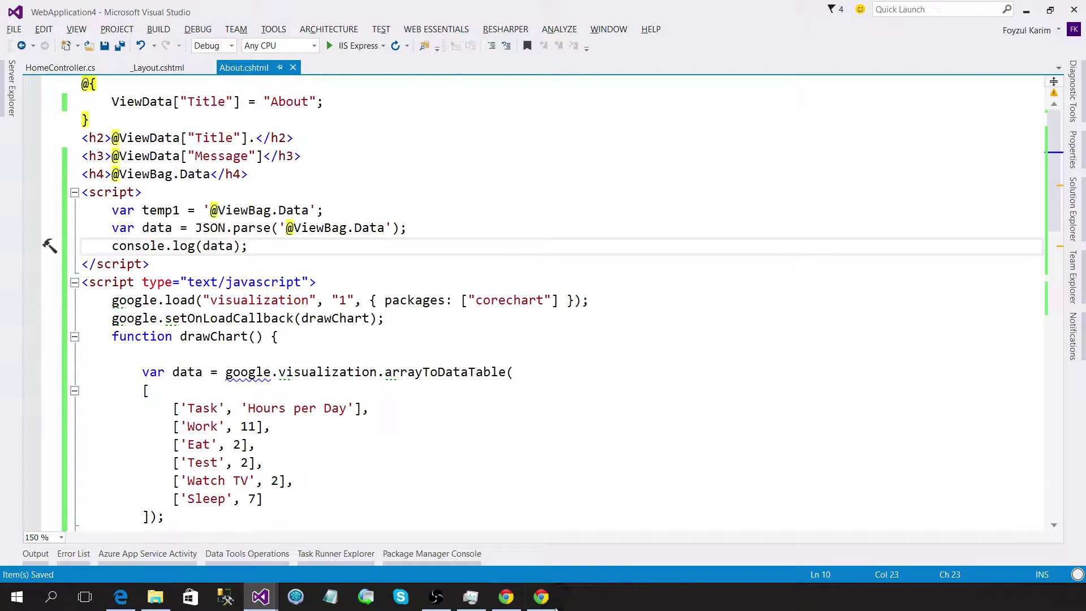